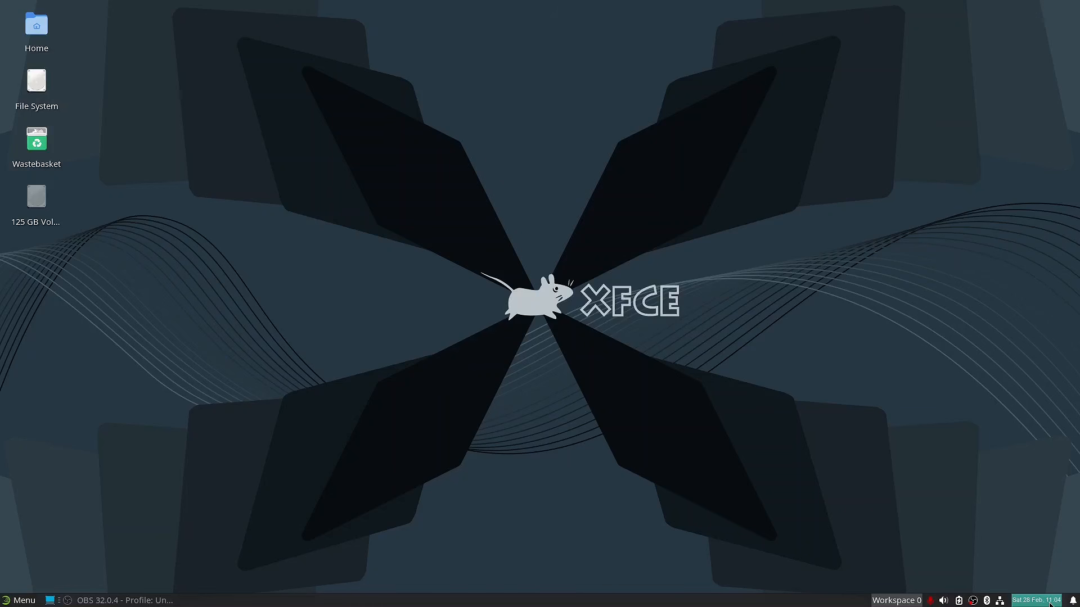
Step: Examine the panel's network options, Bluetooth options and sound volume indicator
{"action": "mouse_move", "coordinate": [1054, 603]}
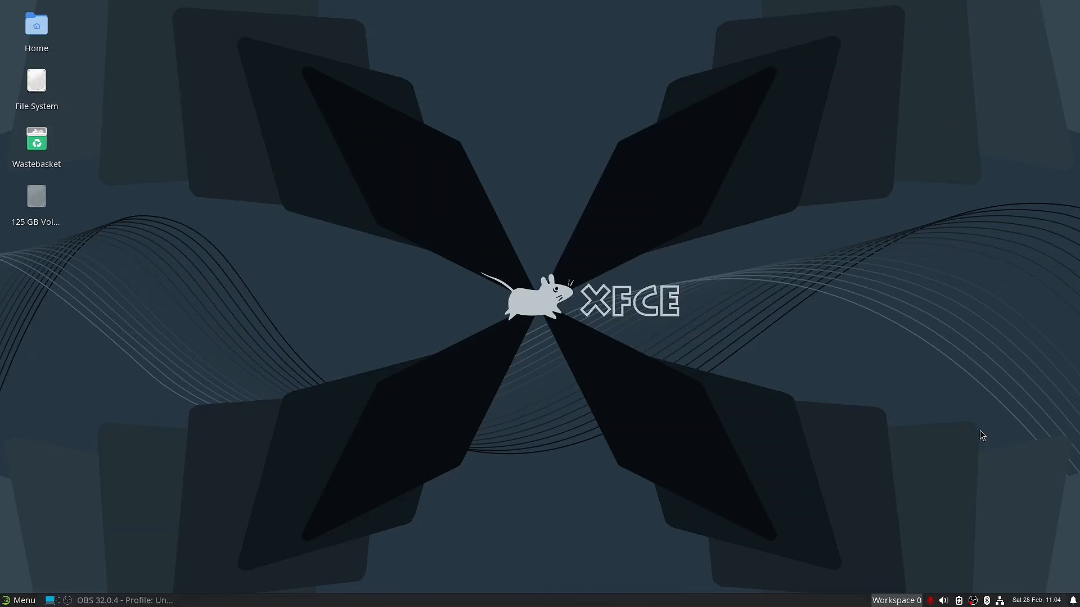
{"action": "left_click", "coordinate": [1000, 601]}
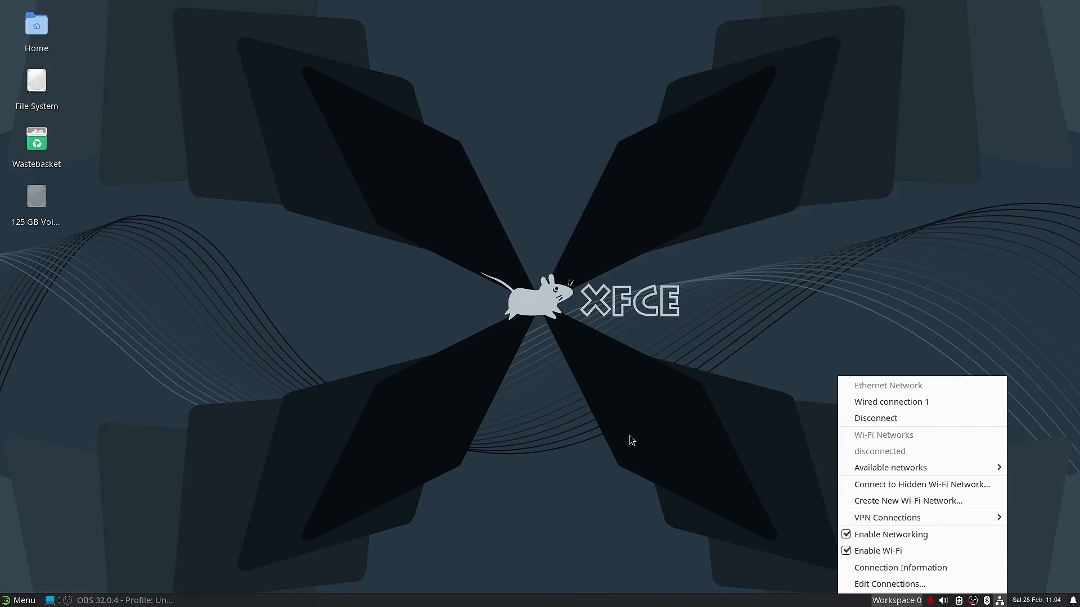
{"action": "left_click", "coordinate": [824, 509]}
{"action": "left_click", "coordinate": [989, 601]}
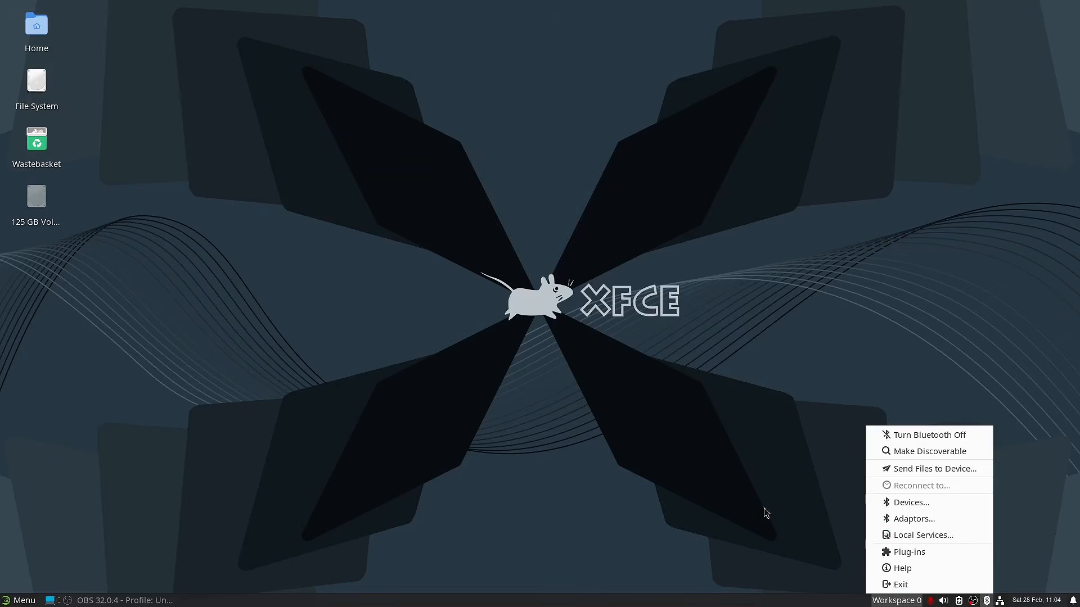
{"action": "left_click", "coordinate": [766, 511]}
{"action": "scroll", "coordinate": [944, 600], "scroll_direction": "down", "scroll_amount": 1}
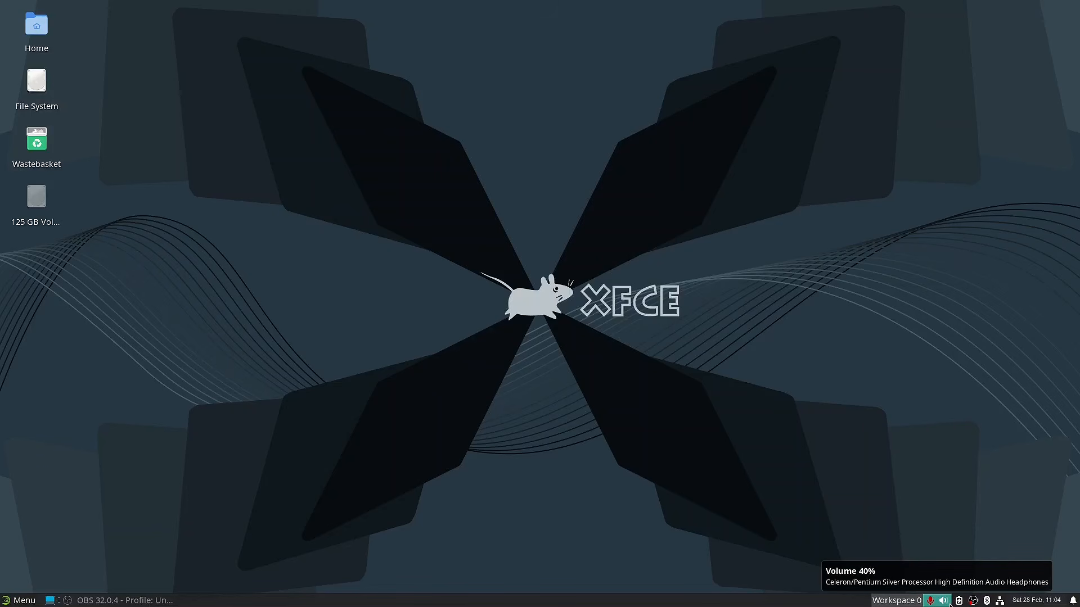
Step: Browse the installed applications, including the All Applications, Accessories, Graphics and Multimedia categories
{"action": "left_click", "coordinate": [24, 600]}
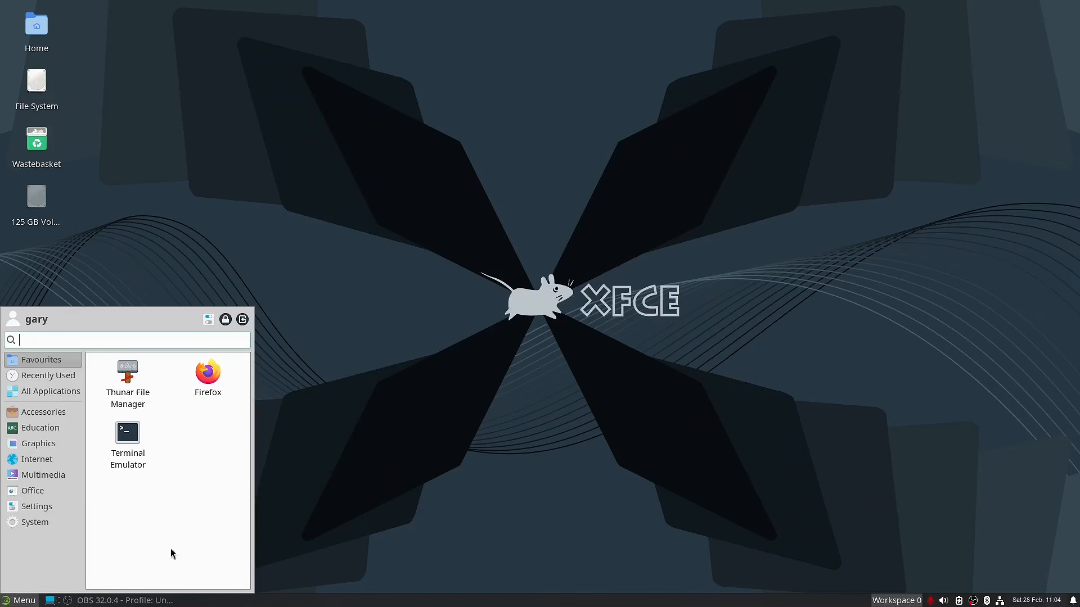
{"action": "left_click", "coordinate": [75, 378]}
{"action": "left_click", "coordinate": [52, 392]}
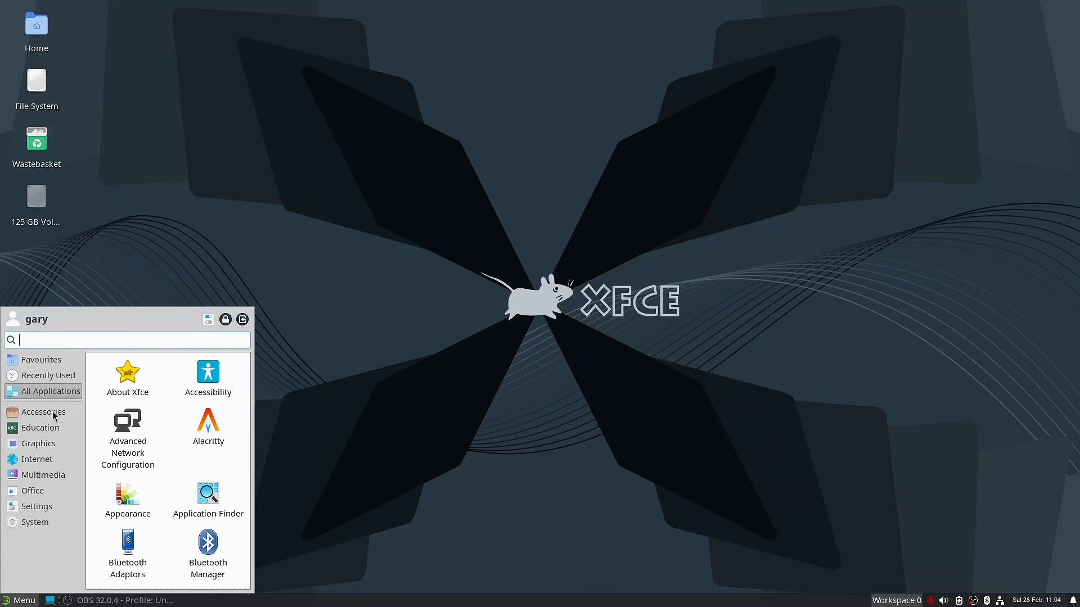
{"action": "left_click", "coordinate": [45, 413]}
{"action": "left_click", "coordinate": [40, 445]}
{"action": "left_click", "coordinate": [45, 475]}
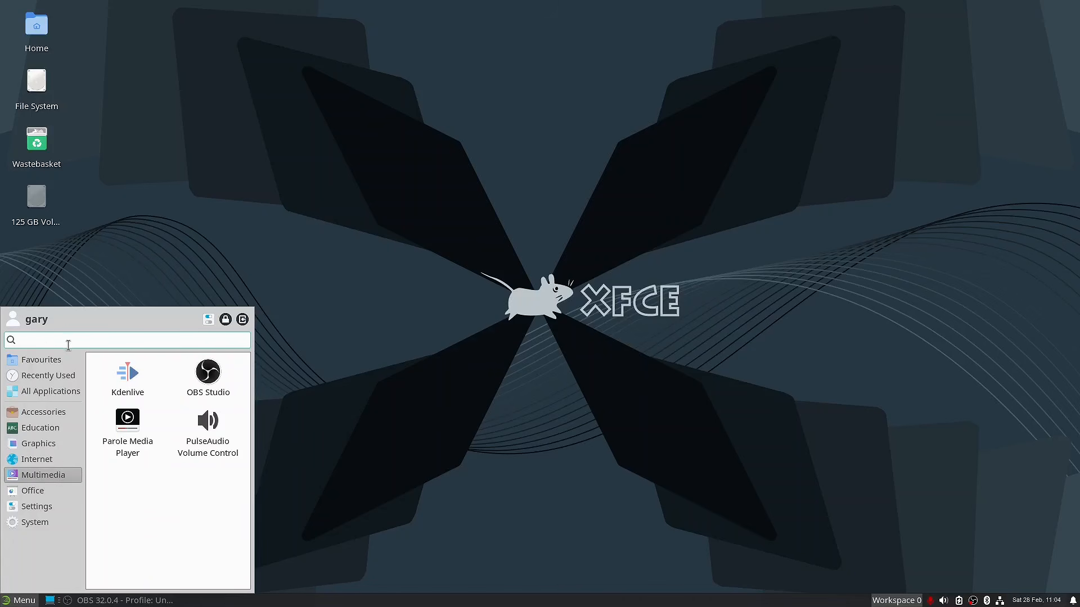
Step: Search the applications for "thu", launch Thunar File Manager and open Pictures/wallpapers, selecting titanic.png there
{"action": "type", "text": "thu"}
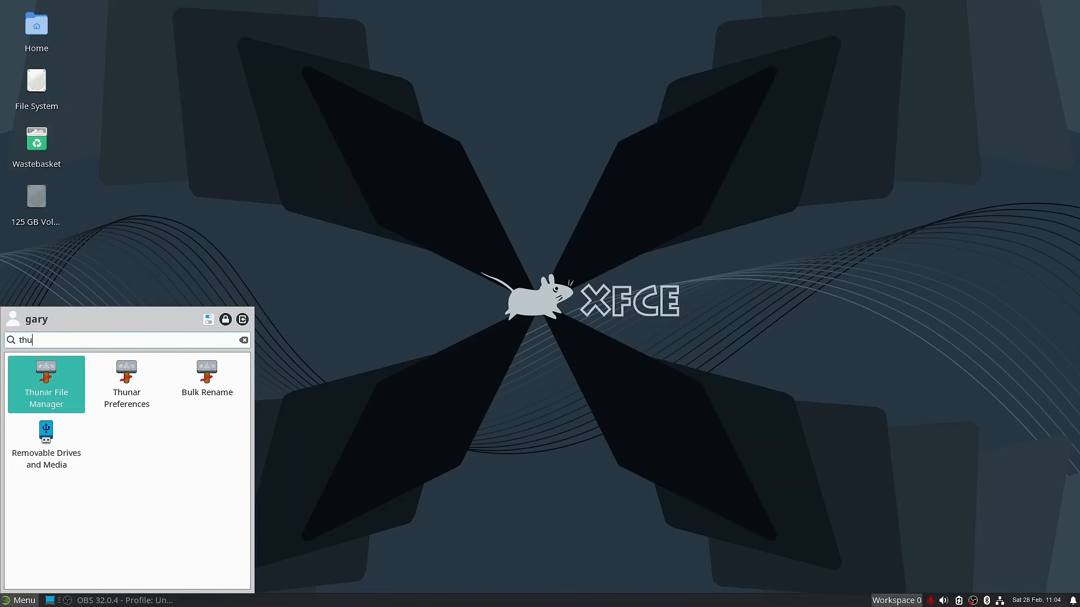
{"action": "left_click", "coordinate": [46, 384]}
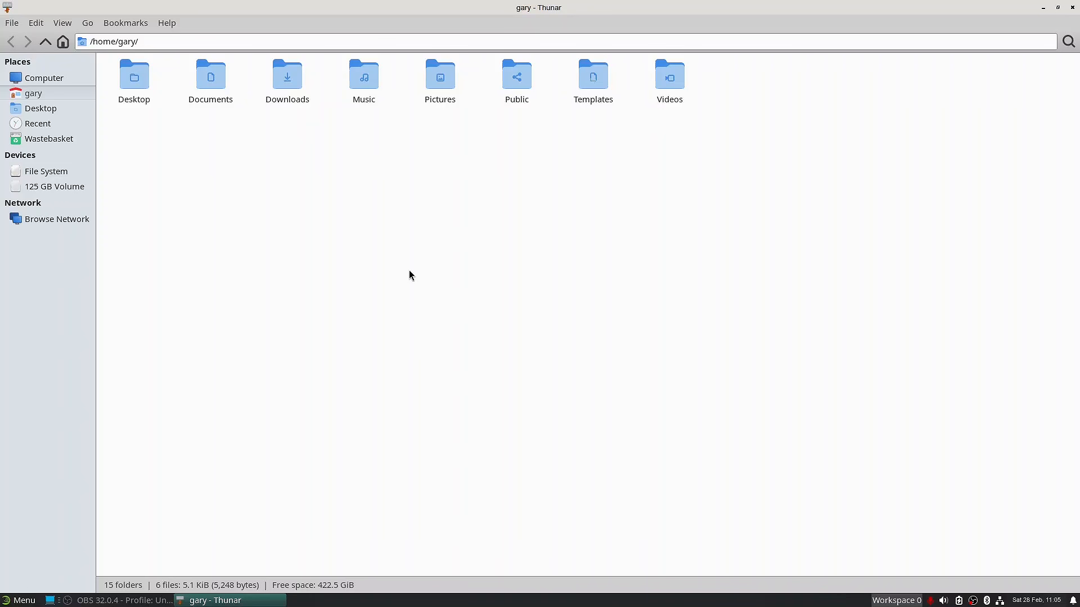
{"action": "double_click", "coordinate": [450, 87]}
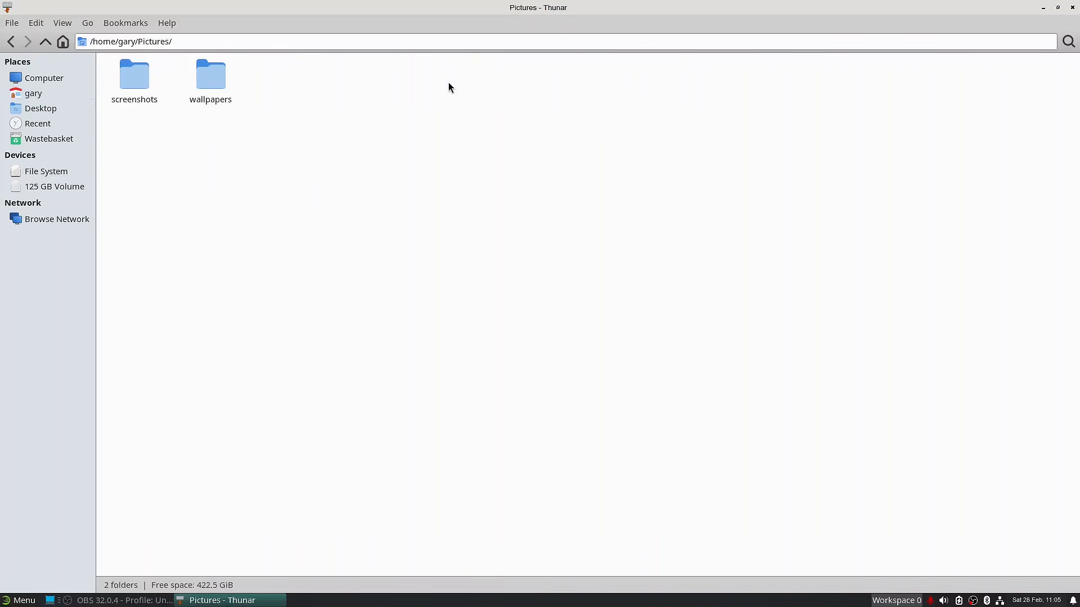
{"action": "double_click", "coordinate": [213, 88]}
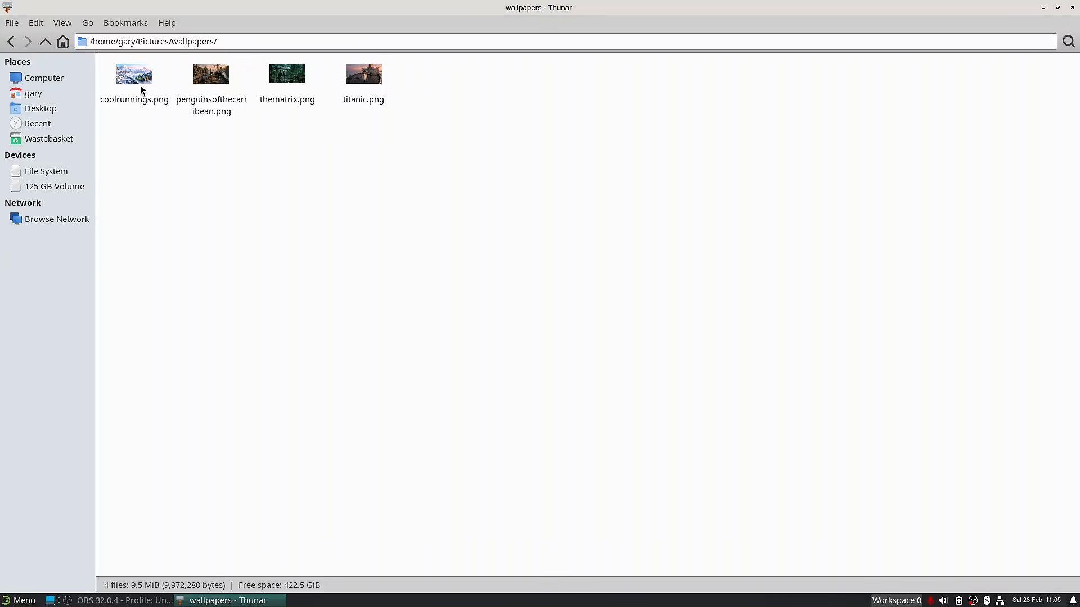
{"action": "left_click", "coordinate": [298, 82]}
{"action": "left_click", "coordinate": [372, 81]}
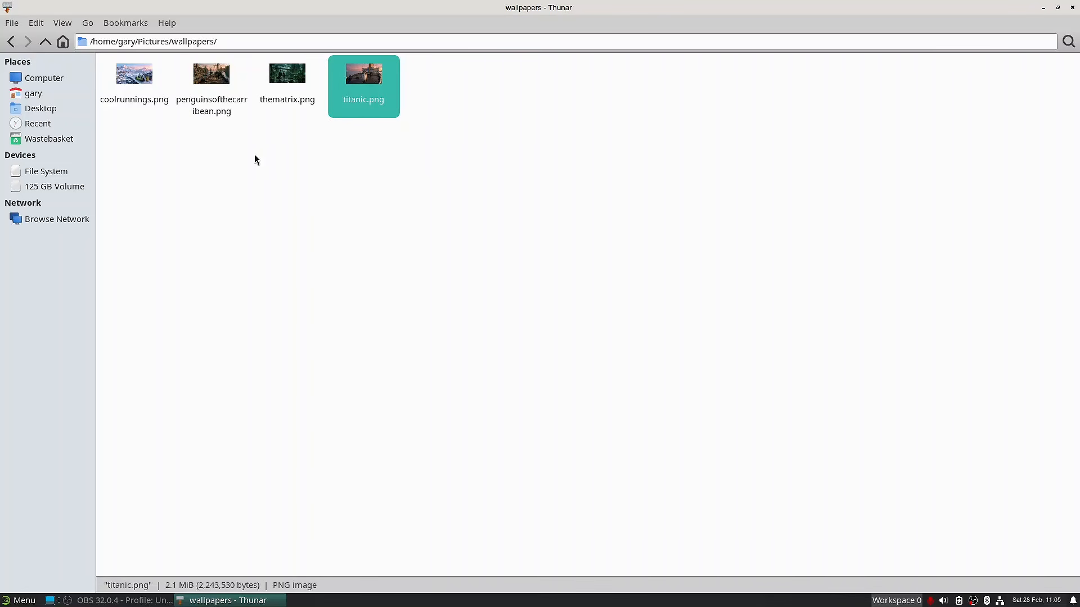
Step: Show the wallpapers folder in List View with a narrower Name column, sorted by date modified
{"action": "left_click", "coordinate": [62, 23]}
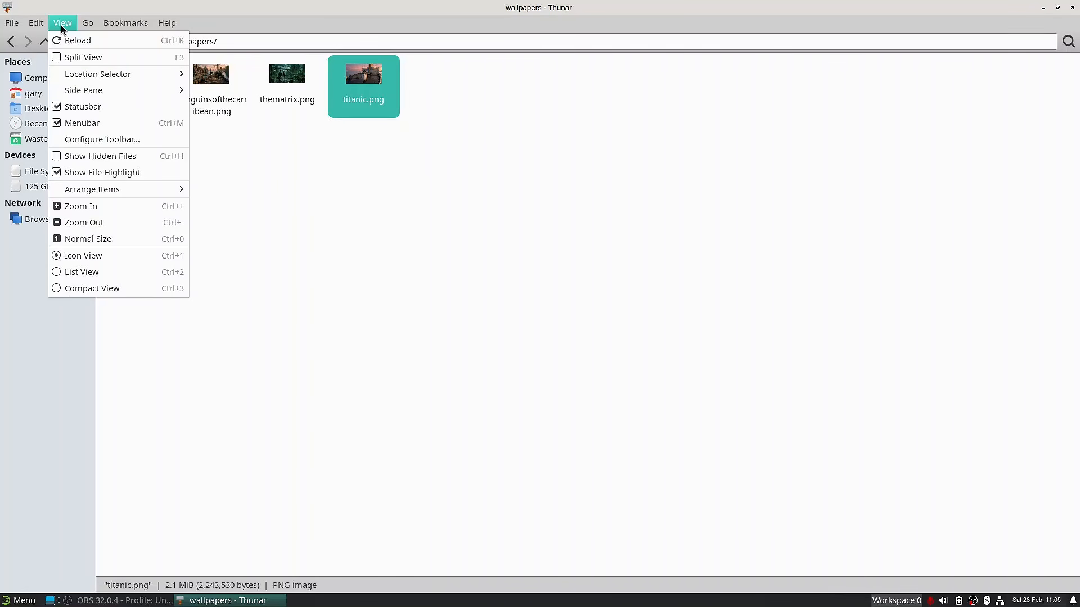
{"action": "left_click", "coordinate": [104, 273]}
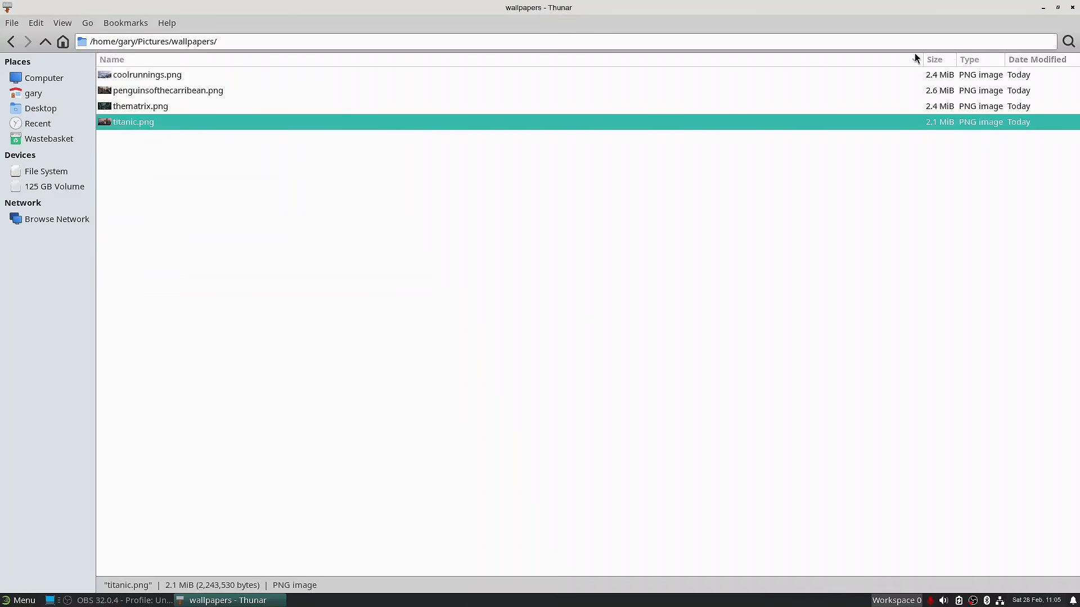
{"action": "left_click_drag", "start_coordinate": [1006, 57], "coordinate": [843, 59]}
{"action": "left_click", "coordinate": [1011, 60]}
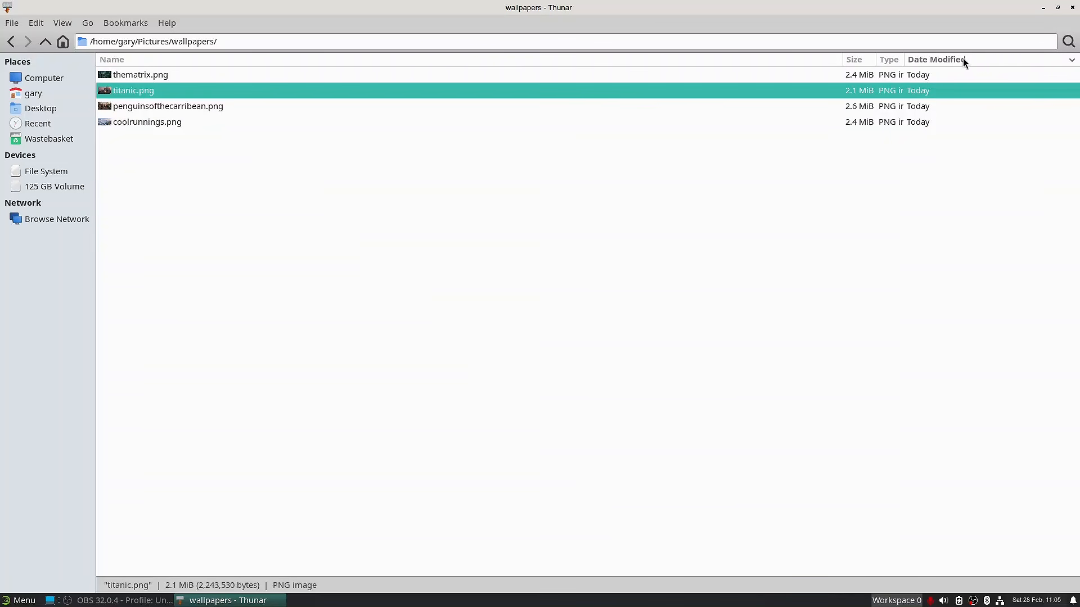
Step: Review the column configuration of the detailed list view and close the file manager window
{"action": "right_click", "coordinate": [961, 61]}
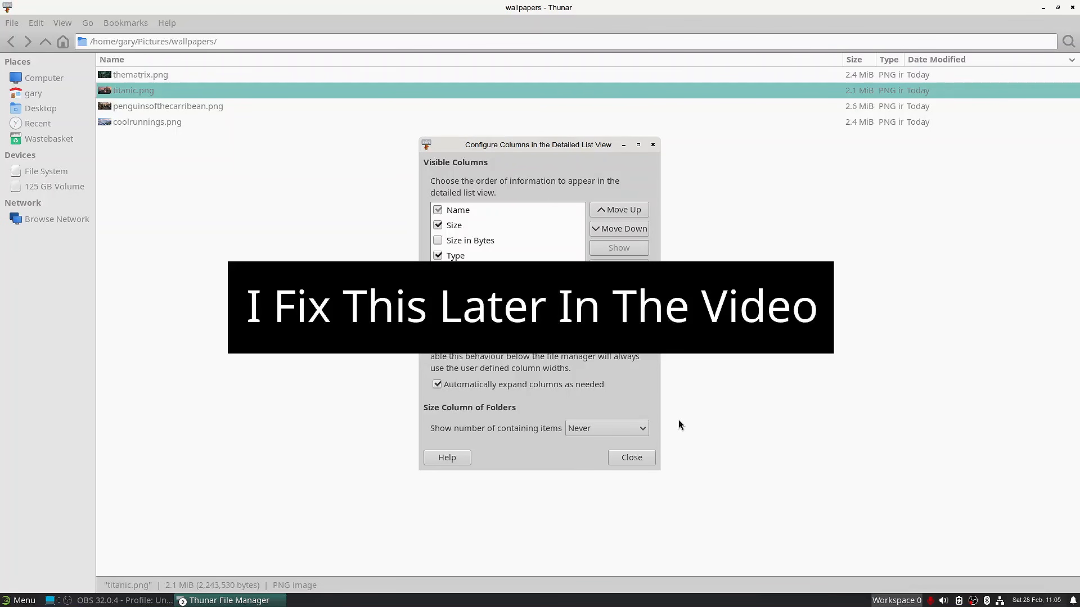
{"action": "left_click", "coordinate": [631, 458]}
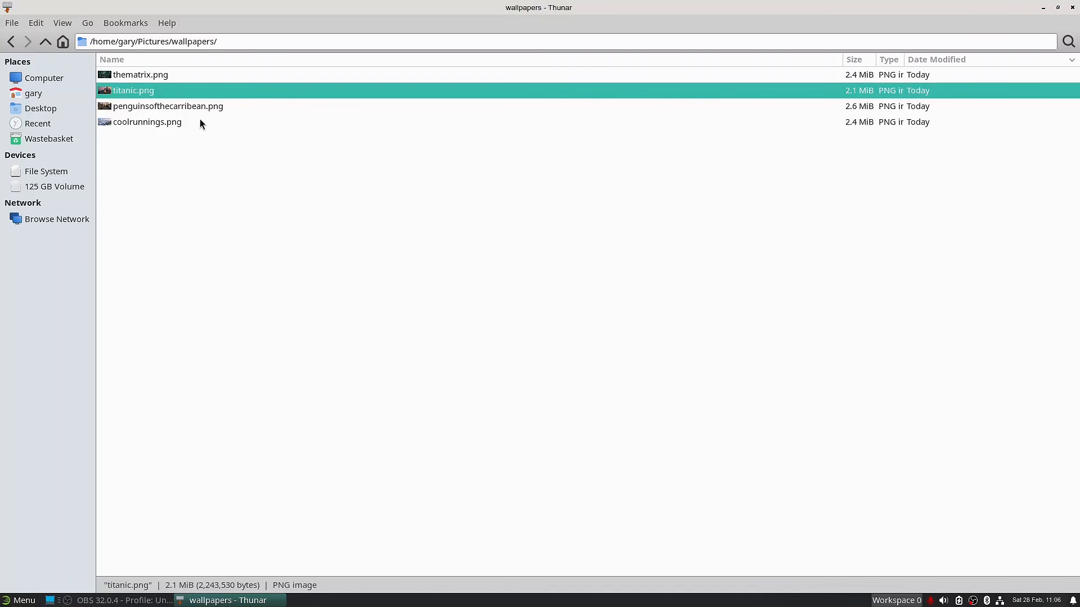
{"action": "key", "text": "ctrl+w"}
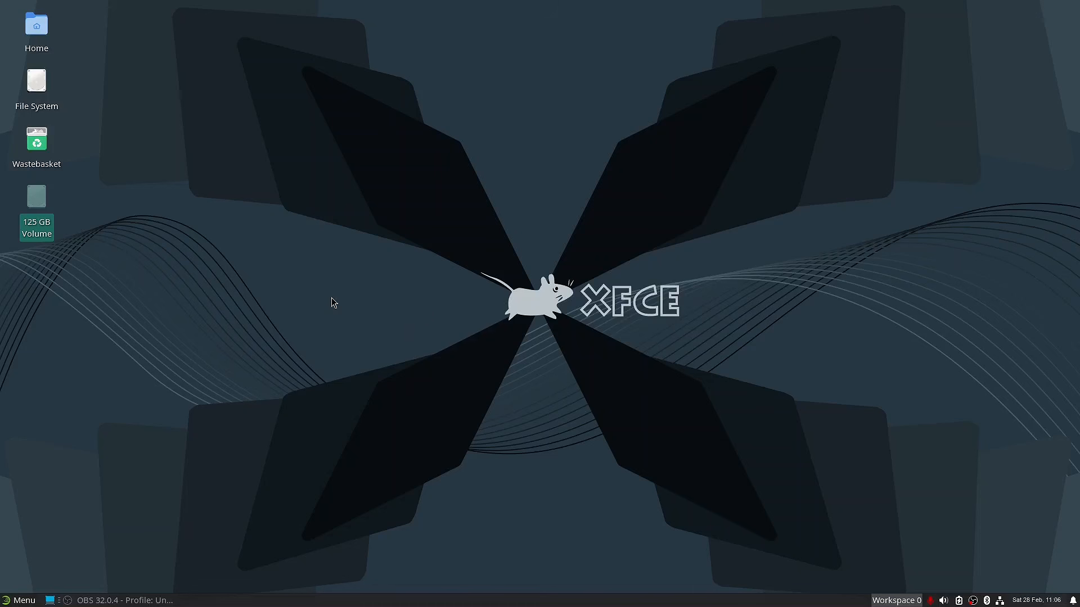
Step: Open the desktop settings from the desktop and reposition the window so all of its background options are accessible
{"action": "right_click", "coordinate": [302, 274]}
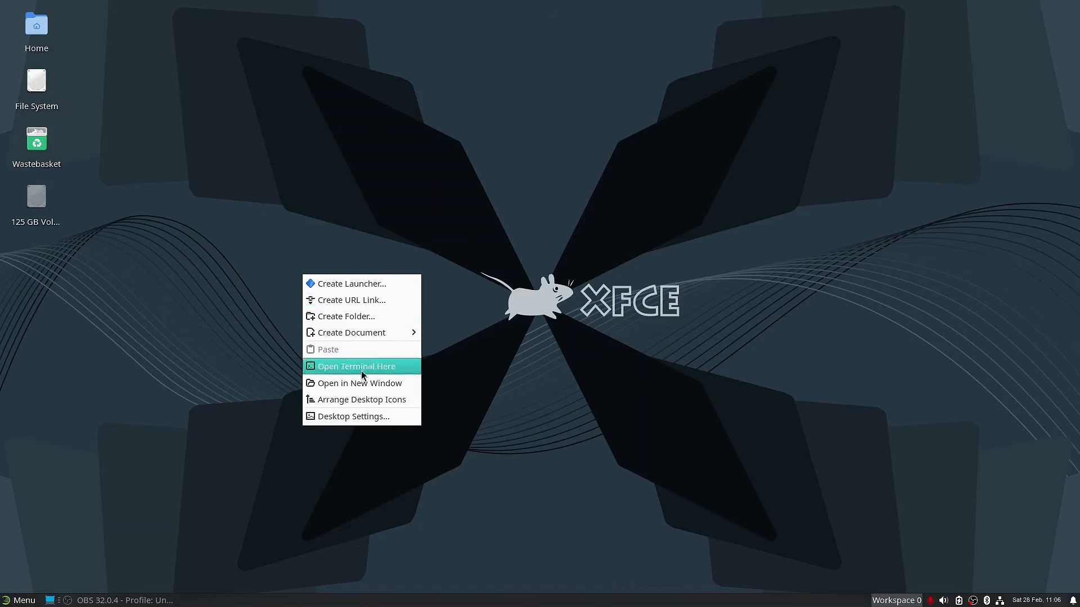
{"action": "left_click", "coordinate": [363, 424]}
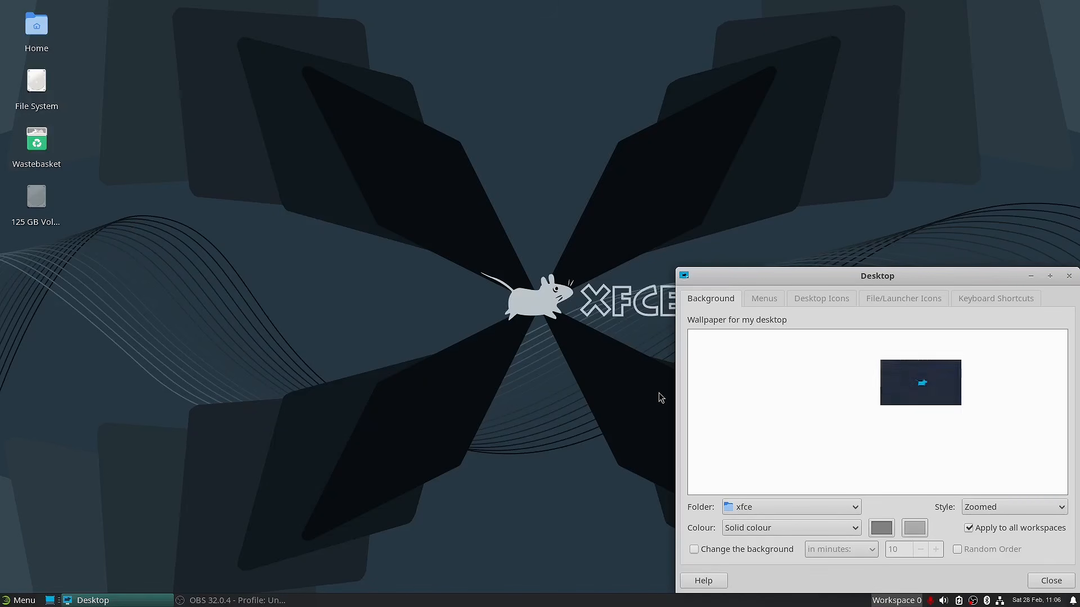
{"action": "left_click_drag", "start_coordinate": [761, 277], "coordinate": [325, 113]}
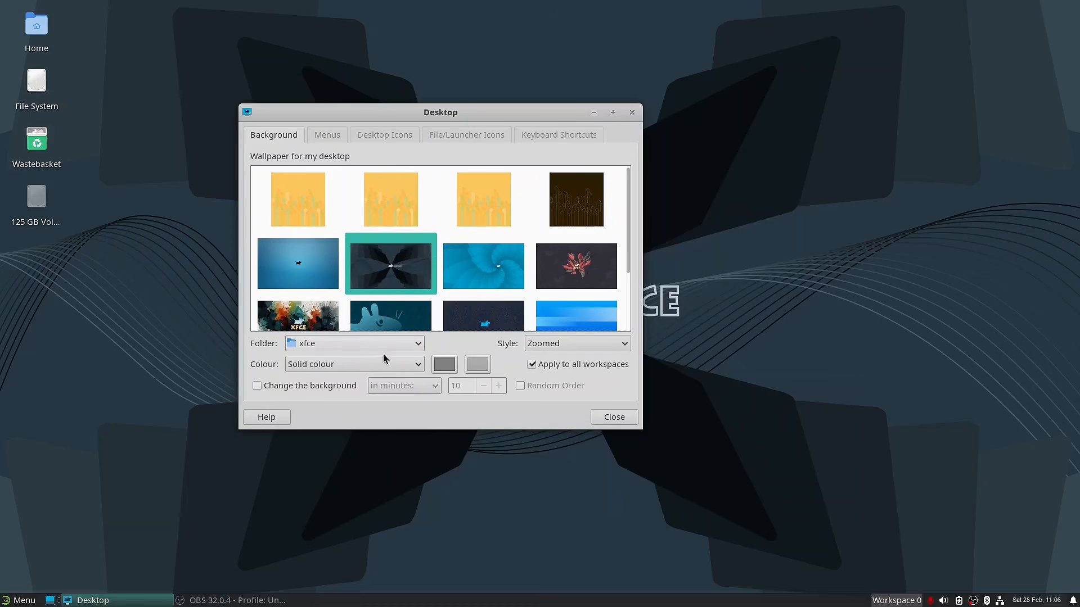
Step: Set the desktop background folder to the wallpapers folder inside Pictures, after trying the home folder
{"action": "left_click", "coordinate": [422, 347]}
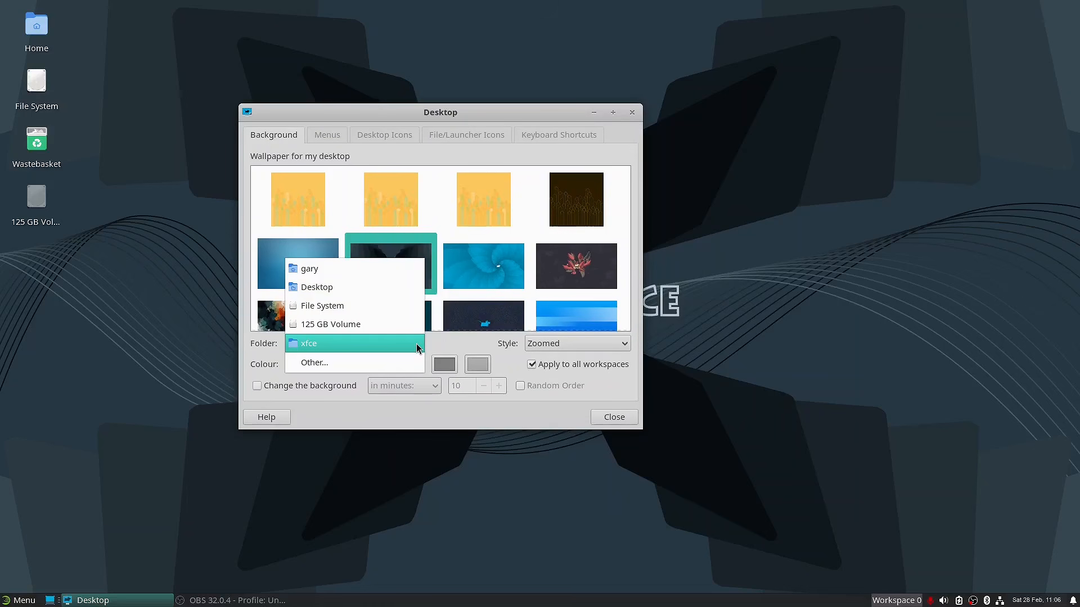
{"action": "left_click", "coordinate": [362, 271]}
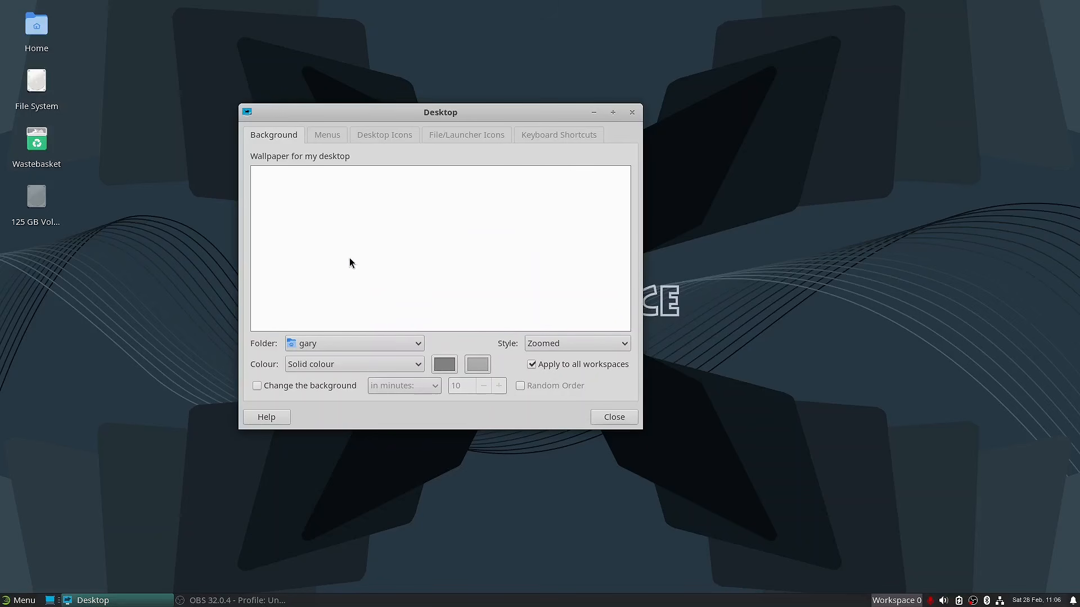
{"action": "left_click", "coordinate": [415, 344]}
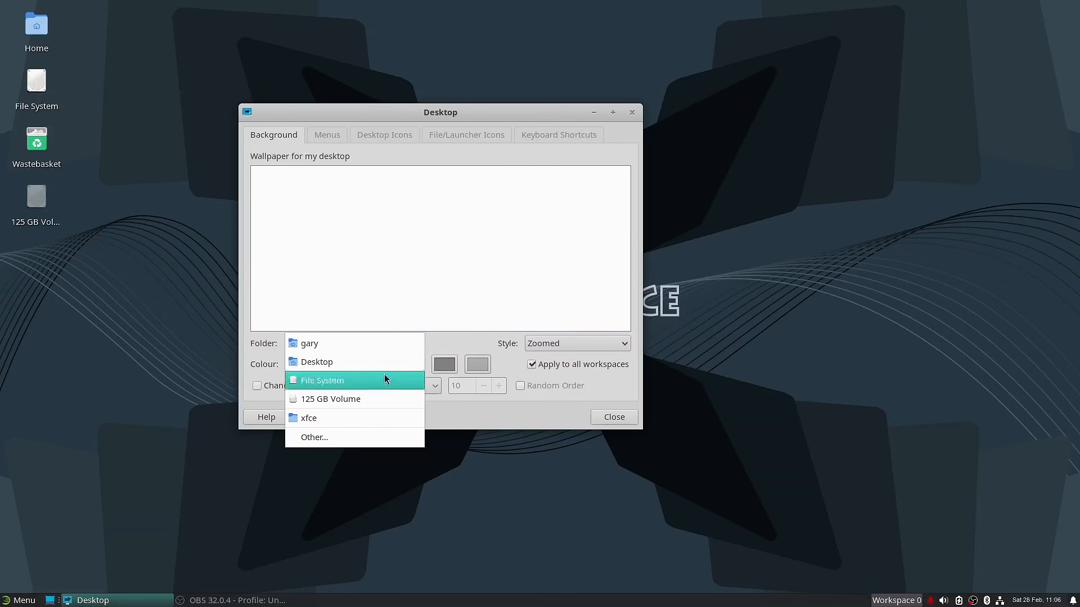
{"action": "left_click", "coordinate": [343, 441]}
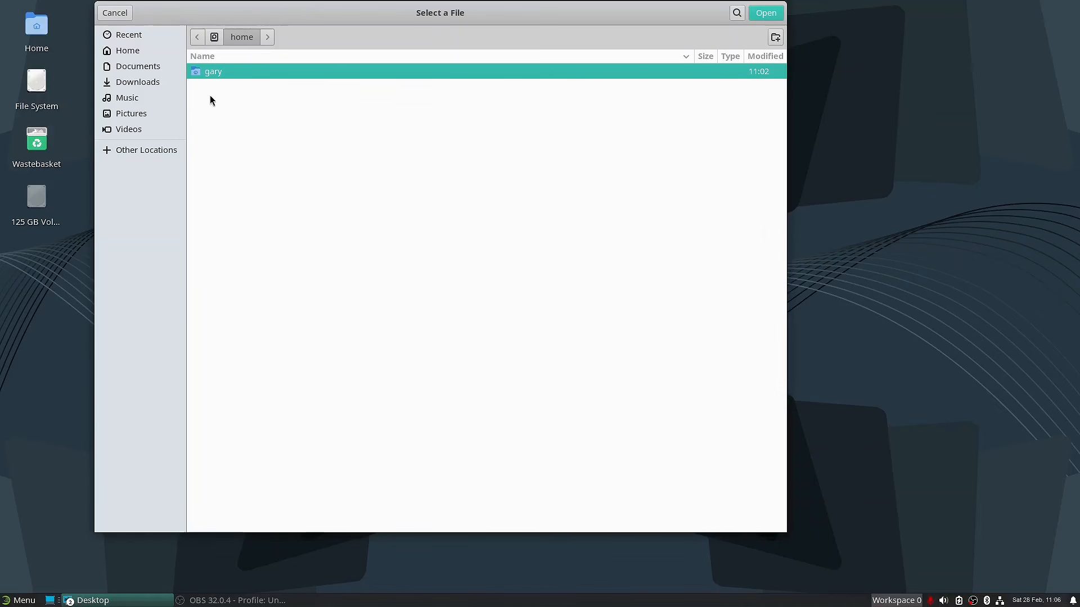
{"action": "left_click", "coordinate": [135, 113]}
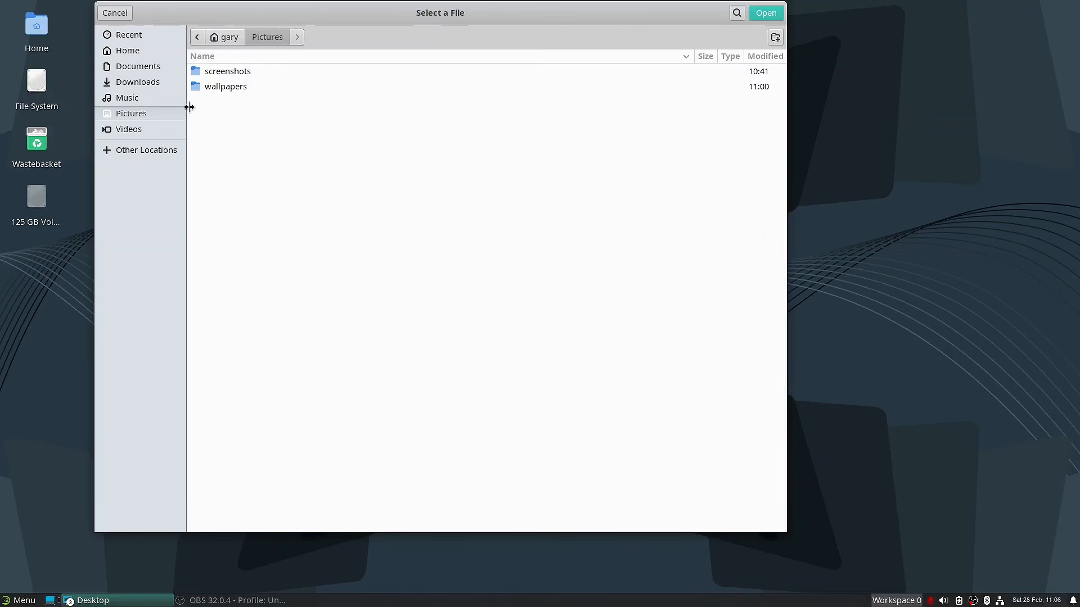
{"action": "double_click", "coordinate": [237, 90]}
{"action": "left_click", "coordinate": [760, 19]}
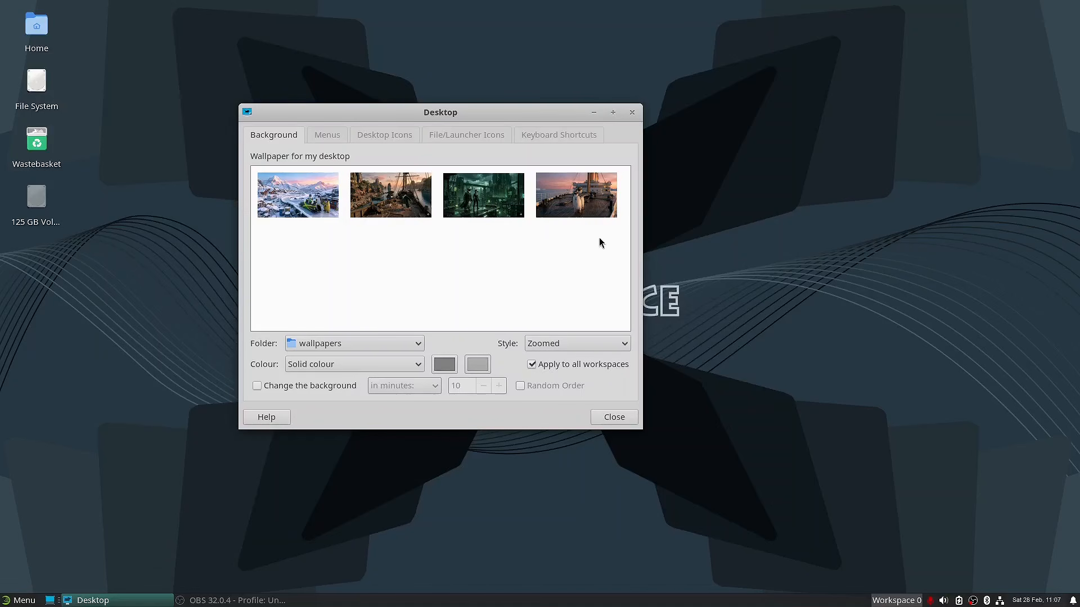
Step: Try the Matrix and Titanic penguin wallpapers and minimize the settings window to preview the desktop
{"action": "left_click", "coordinate": [494, 199]}
{"action": "left_click", "coordinate": [594, 113]}
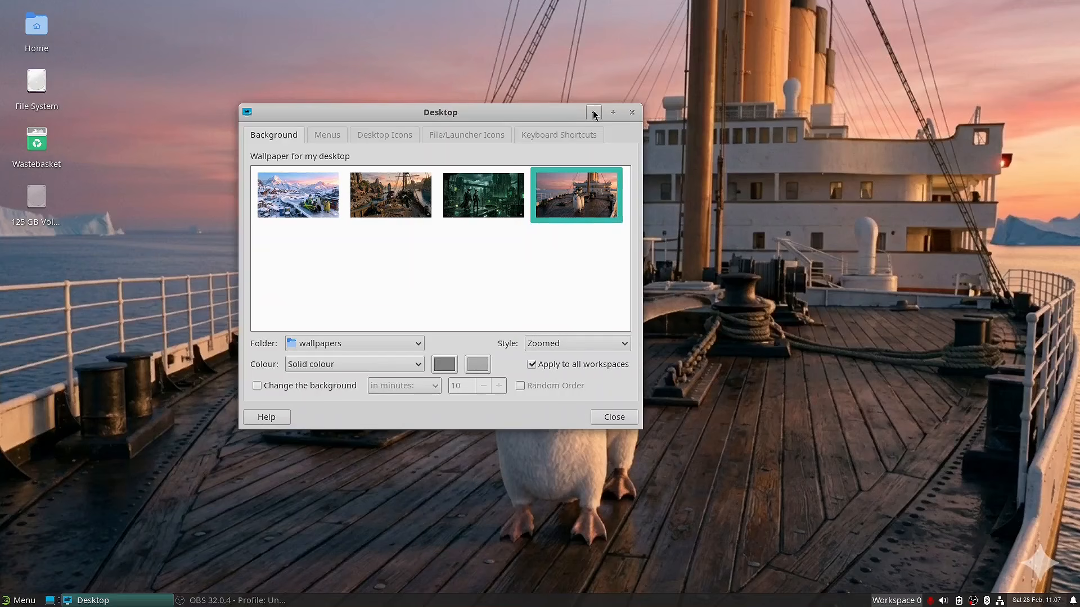
{"action": "left_click", "coordinate": [595, 111]}
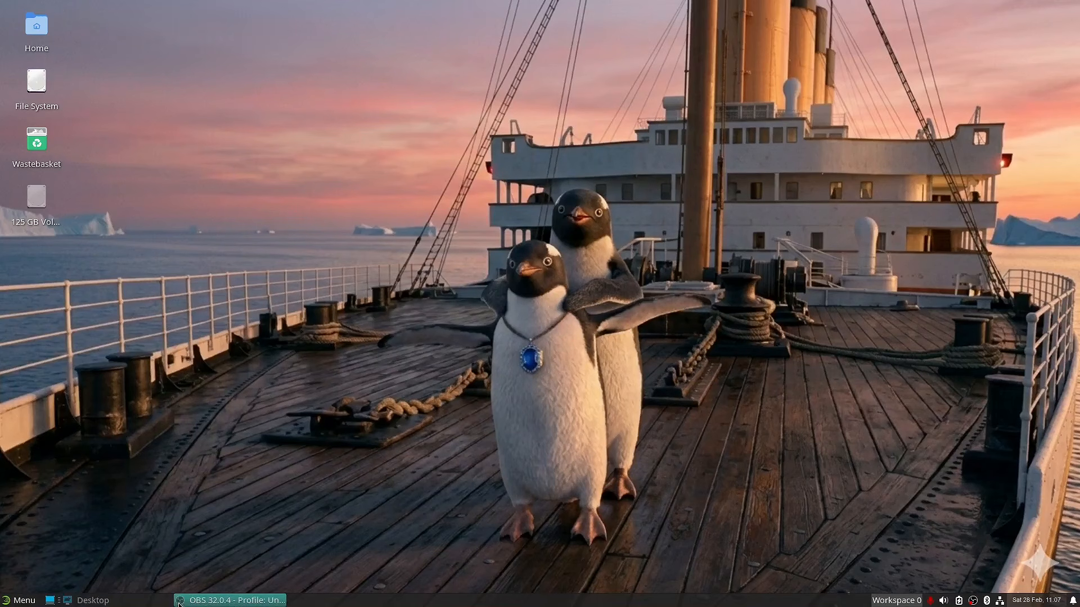
Step: Restore the desktop settings, apply the Cool Runnings wallpaper and minimize the window to preview it
{"action": "left_click", "coordinate": [141, 599]}
{"action": "left_click", "coordinate": [316, 200]}
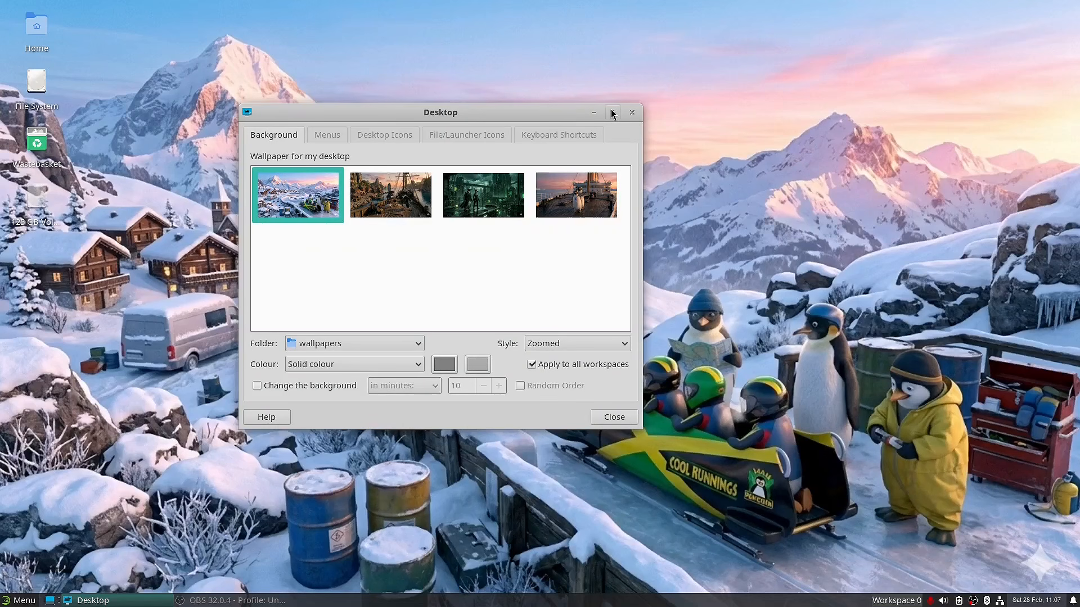
{"action": "left_click", "coordinate": [594, 113]}
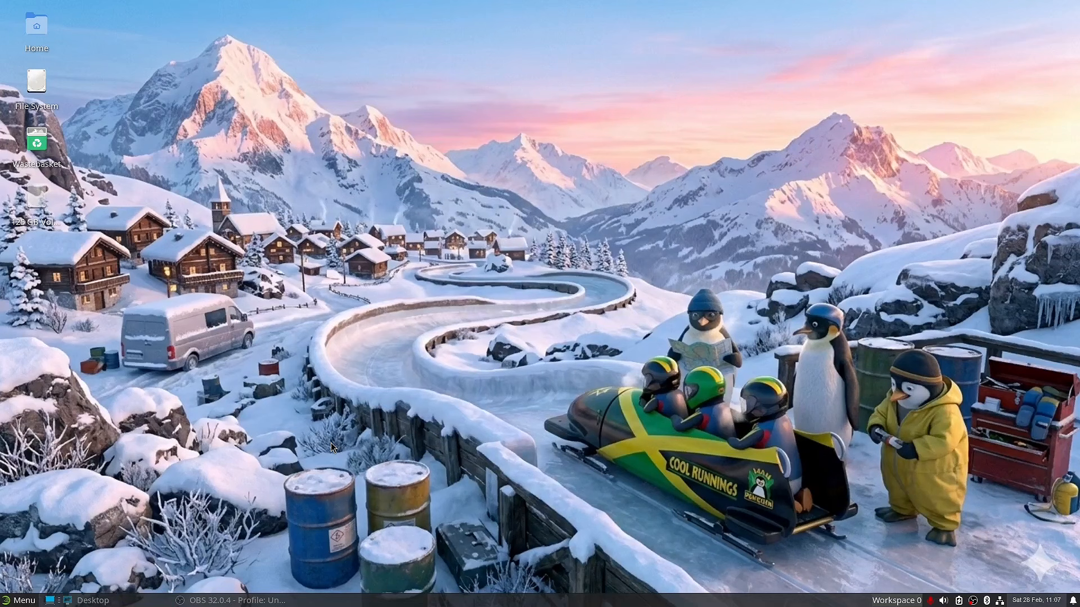
Step: Try the pirate penguins wallpaper and preview it with the desktop settings window minimized
{"action": "left_click", "coordinate": [113, 600]}
{"action": "left_click", "coordinate": [388, 201]}
{"action": "left_click", "coordinate": [593, 115]}
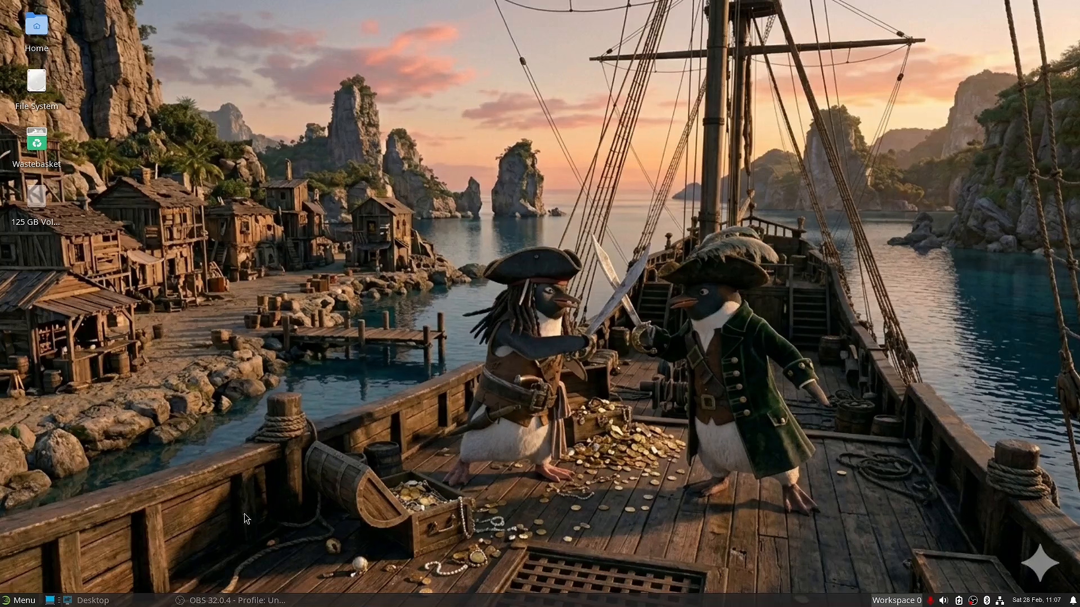
Step: Set the snowy Cool Runnings bobsleigh image as the desktop wallpaper and close the desktop settings
{"action": "left_click", "coordinate": [113, 600]}
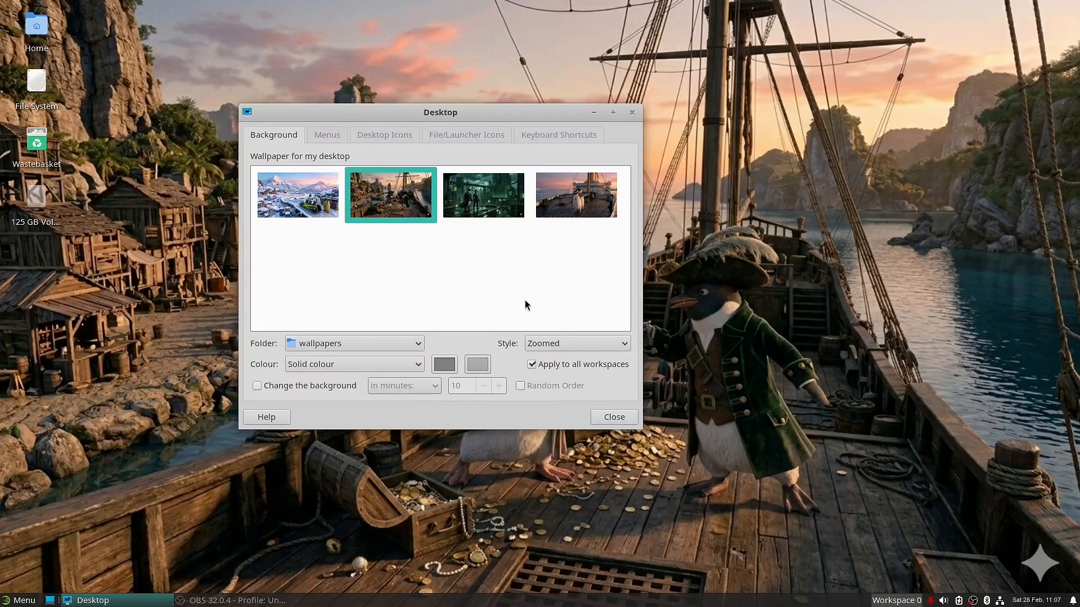
{"action": "left_click", "coordinate": [288, 204]}
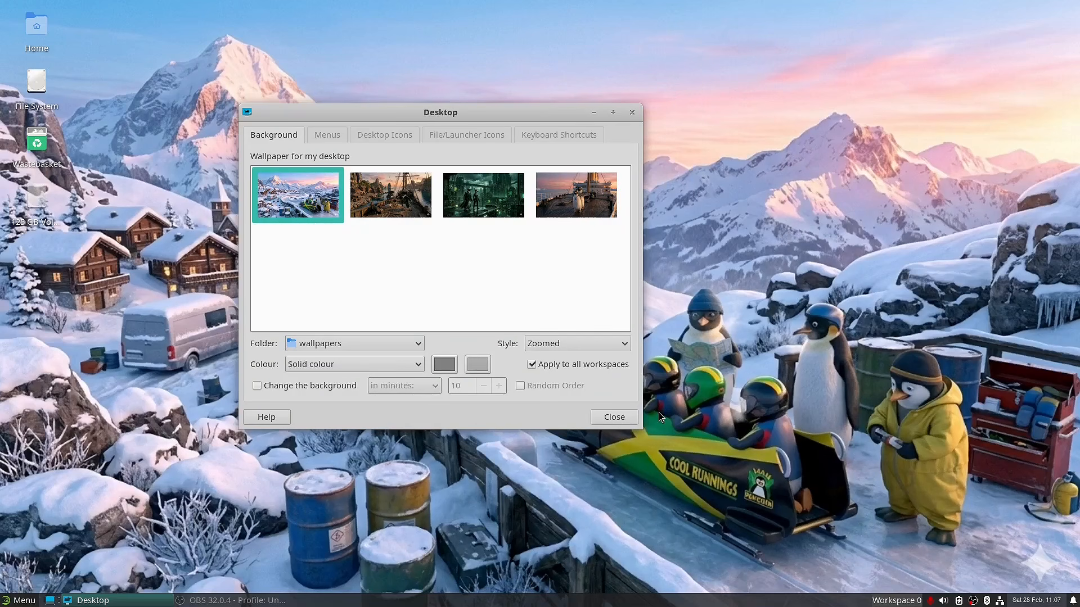
{"action": "left_click", "coordinate": [615, 417]}
Step: Reopen the desktop settings from the application menu, move the window clear of the corner and show its menu options
{"action": "key", "text": "super"}
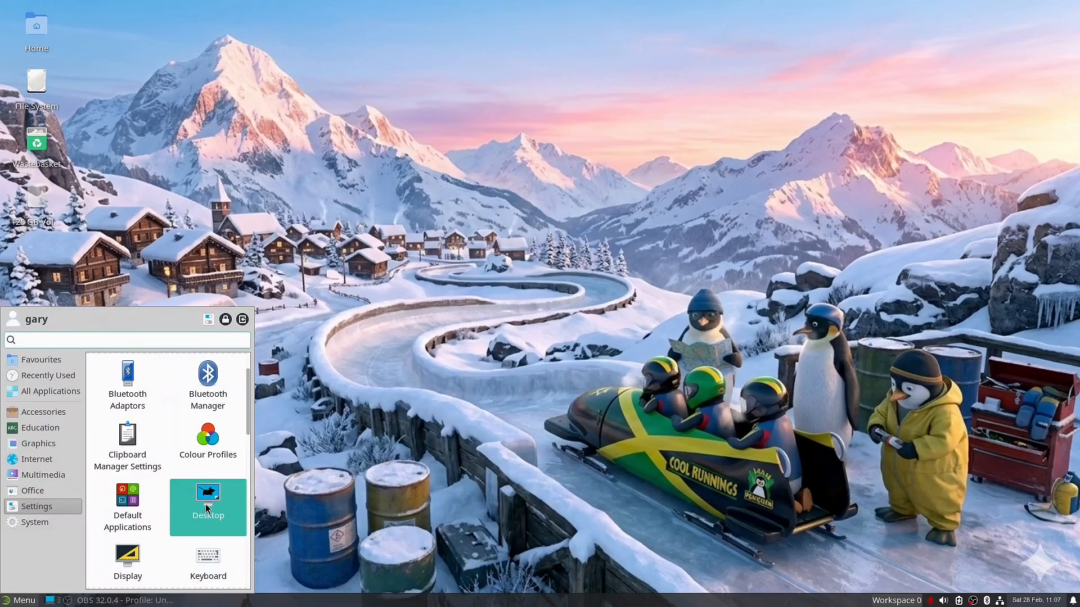
{"action": "left_click", "coordinate": [205, 504]}
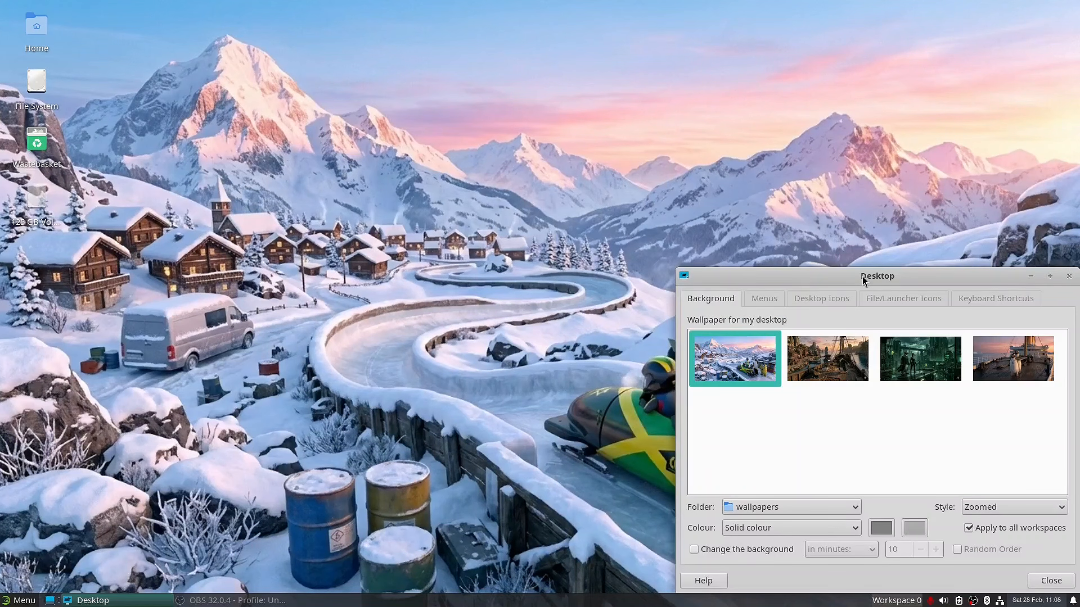
{"action": "left_click_drag", "start_coordinate": [861, 273], "coordinate": [453, 123]}
{"action": "left_click", "coordinate": [363, 152]}
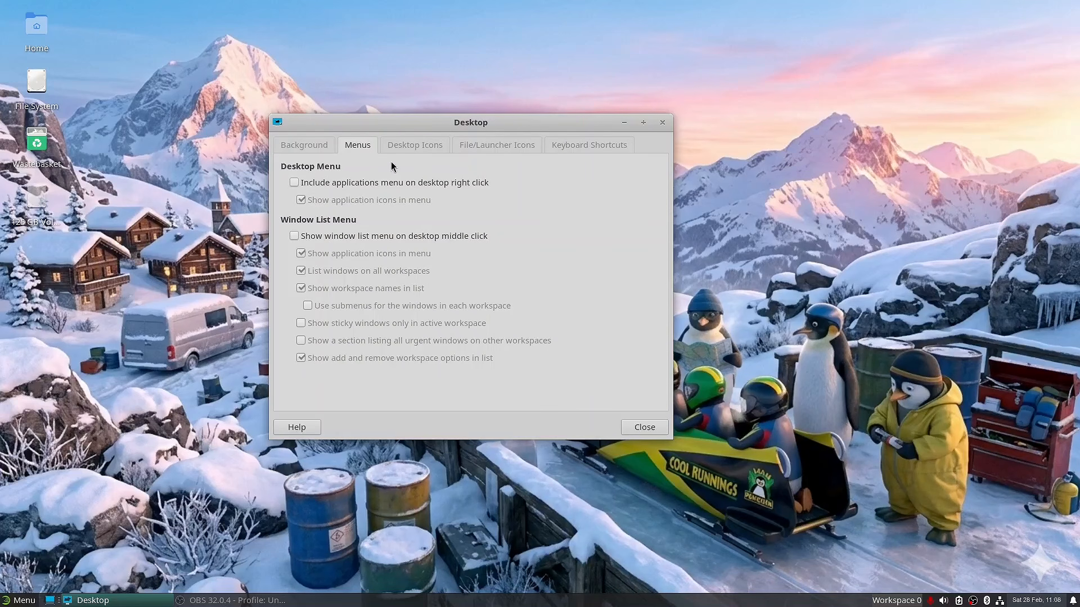
Step: Include the applications menu in the desktop's context menu and compare the context menu before and after, browsing Applications to Graphics
{"action": "right_click", "coordinate": [146, 223]}
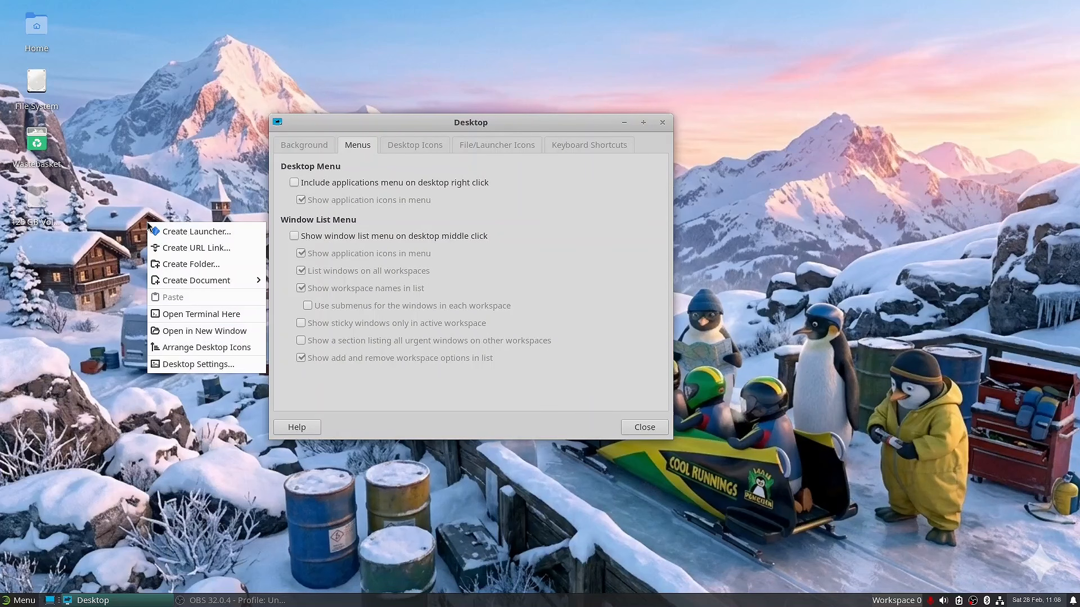
{"action": "left_click", "coordinate": [194, 163]}
{"action": "left_click", "coordinate": [294, 183]}
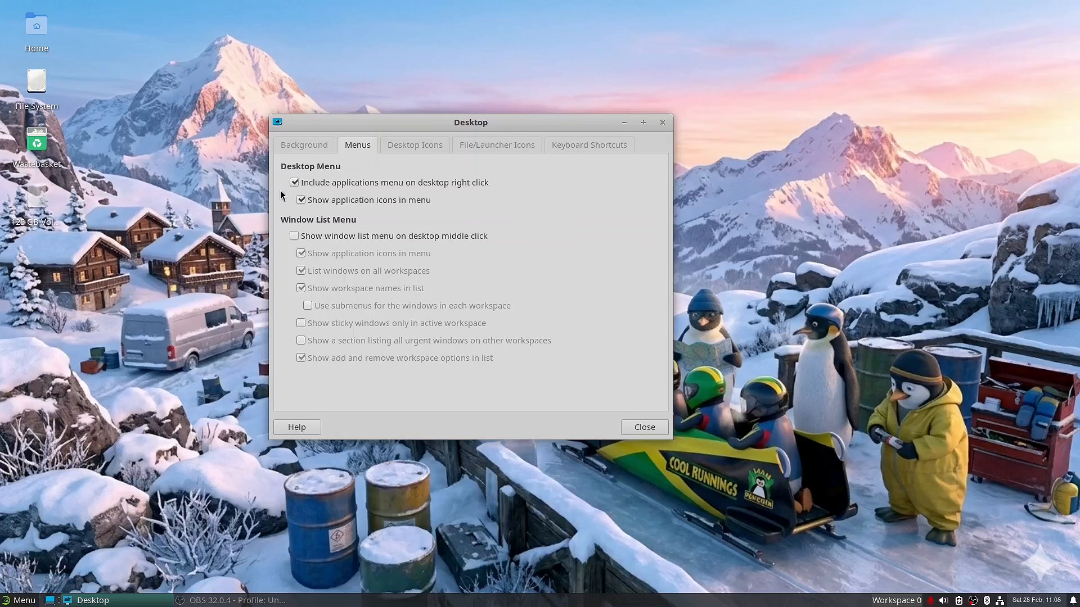
{"action": "right_click", "coordinate": [193, 200]}
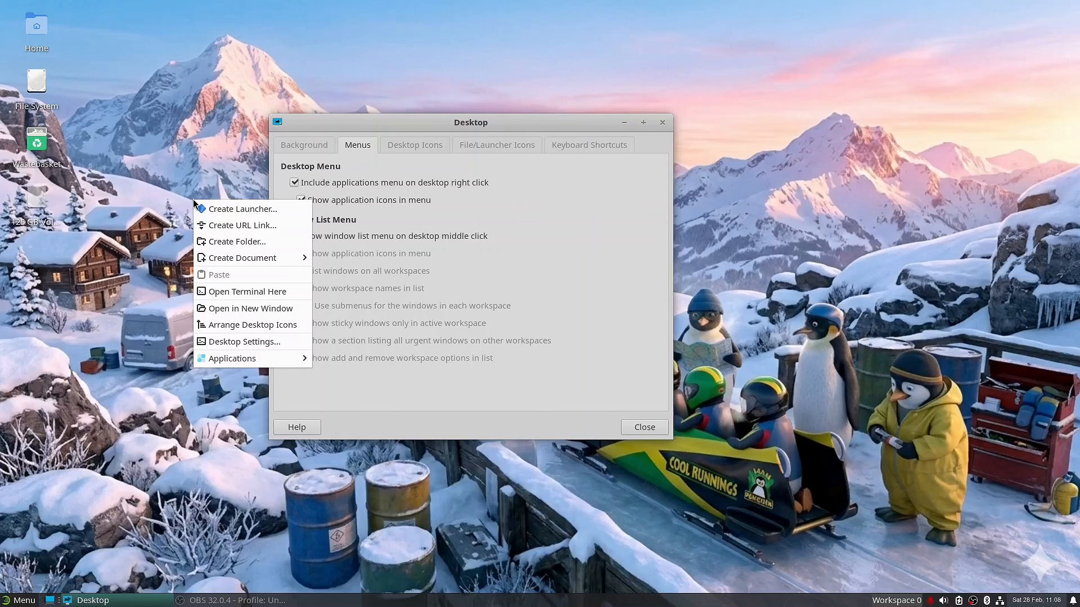
{"action": "mouse_move", "coordinate": [260, 362]}
{"action": "mouse_move", "coordinate": [392, 444]}
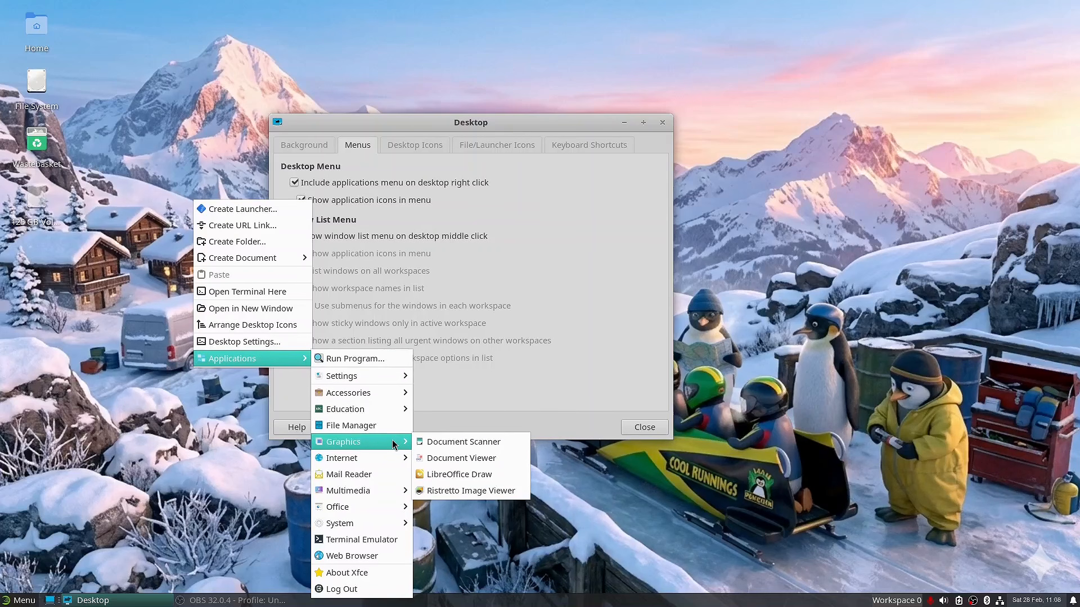
{"action": "left_click", "coordinate": [583, 212]}
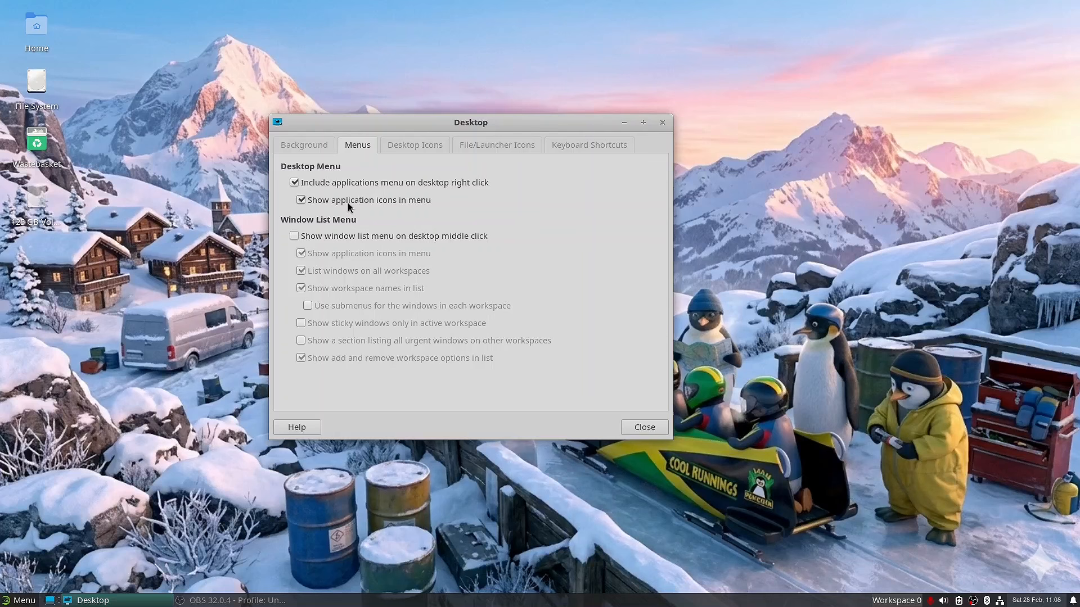
Step: Disable application icons in the desktop menu, enable the window list menu on the desktop and try that list
{"action": "left_click", "coordinate": [349, 206]}
{"action": "left_click", "coordinate": [338, 240]}
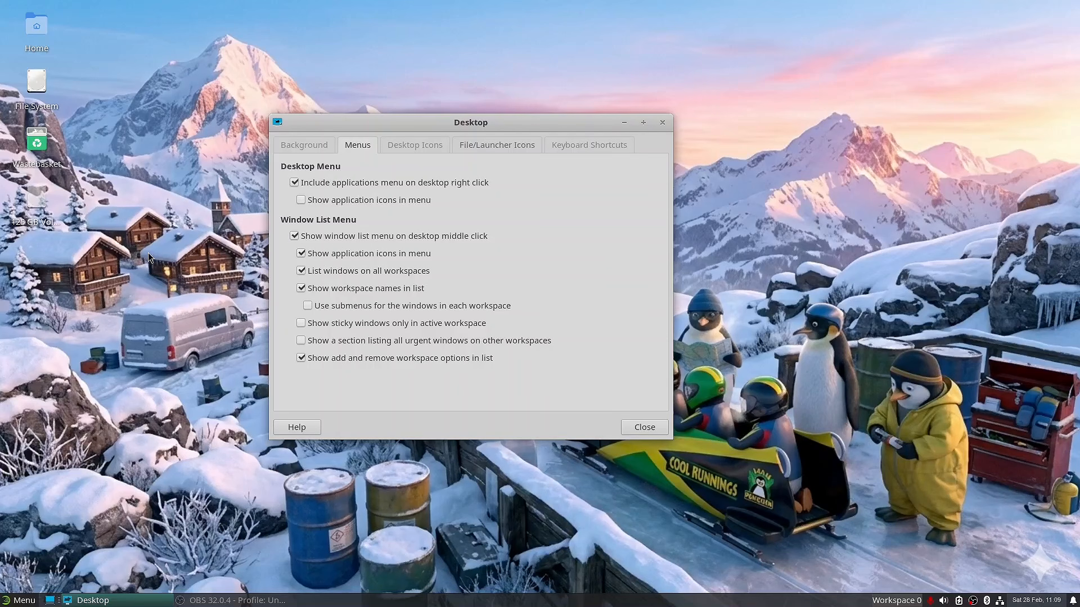
{"action": "middle_click", "coordinate": [169, 255]}
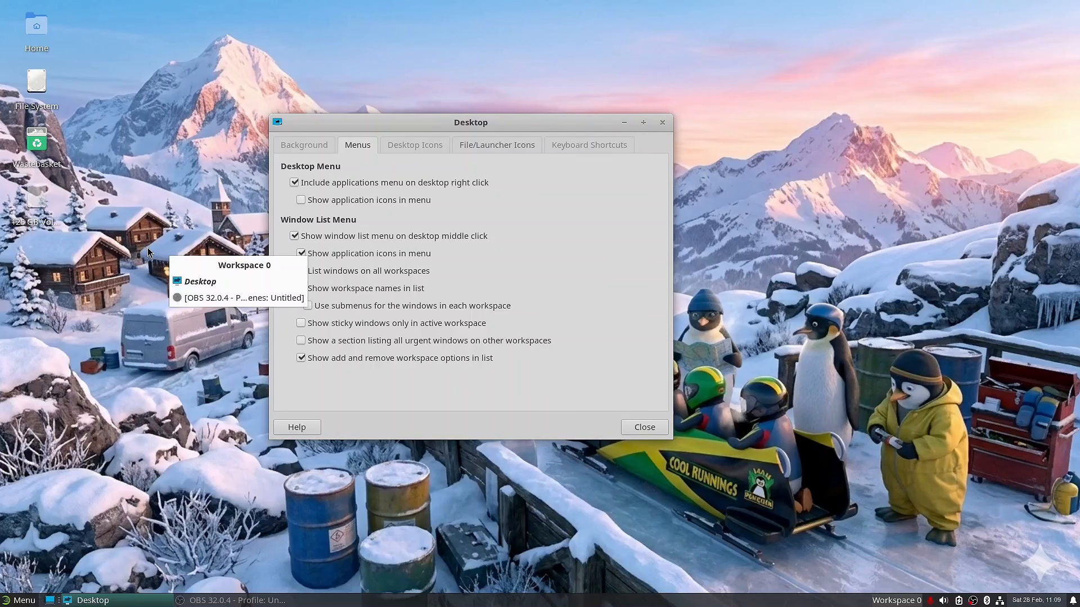
{"action": "left_click", "coordinate": [199, 218]}
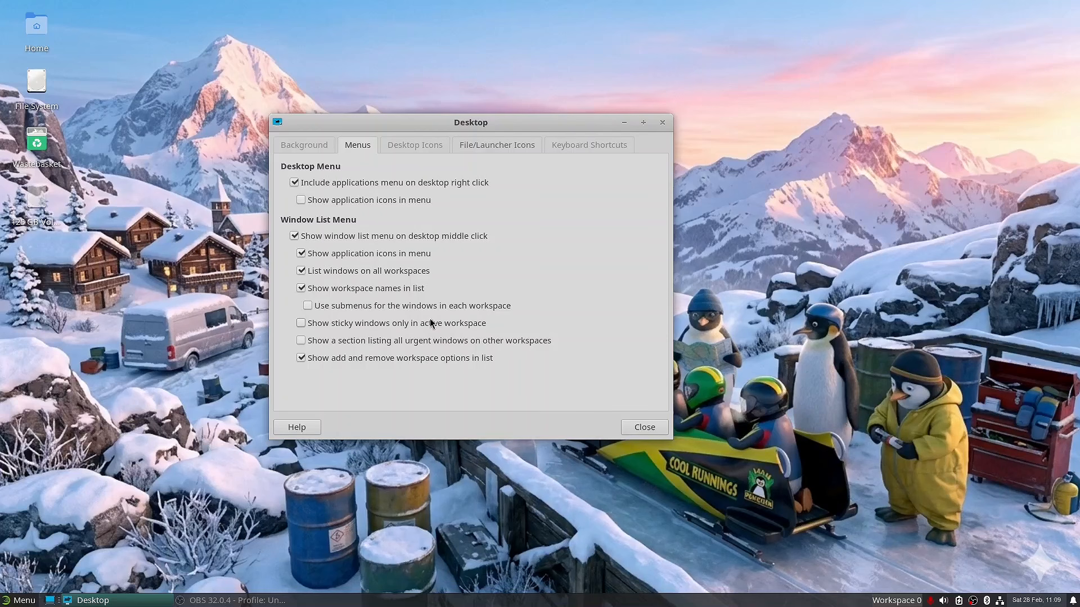
Step: Check the Wastebasket icon's tooltip on the desktop, try a tooltip size of 32 and settle on 14
{"action": "left_click", "coordinate": [420, 145]}
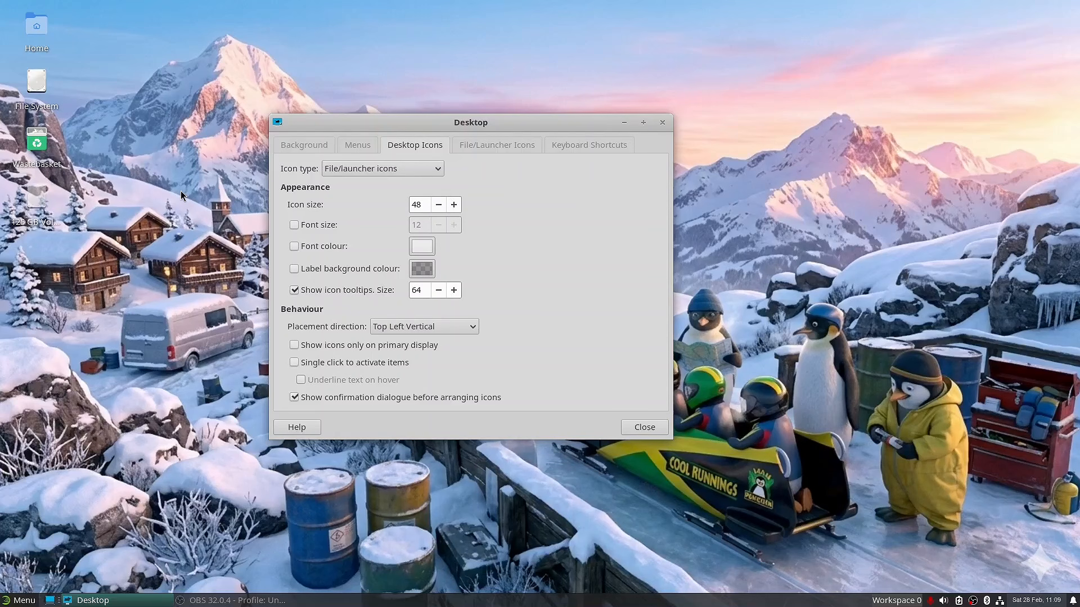
{"action": "mouse_move", "coordinate": [47, 155]}
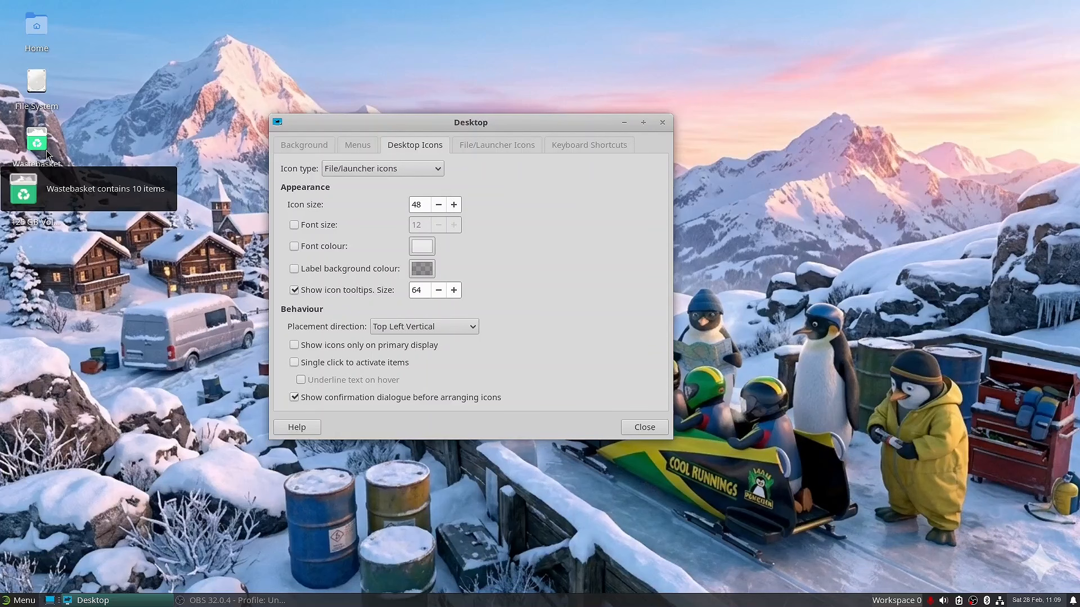
{"action": "left_click_drag", "start_coordinate": [425, 291], "coordinate": [386, 293]}
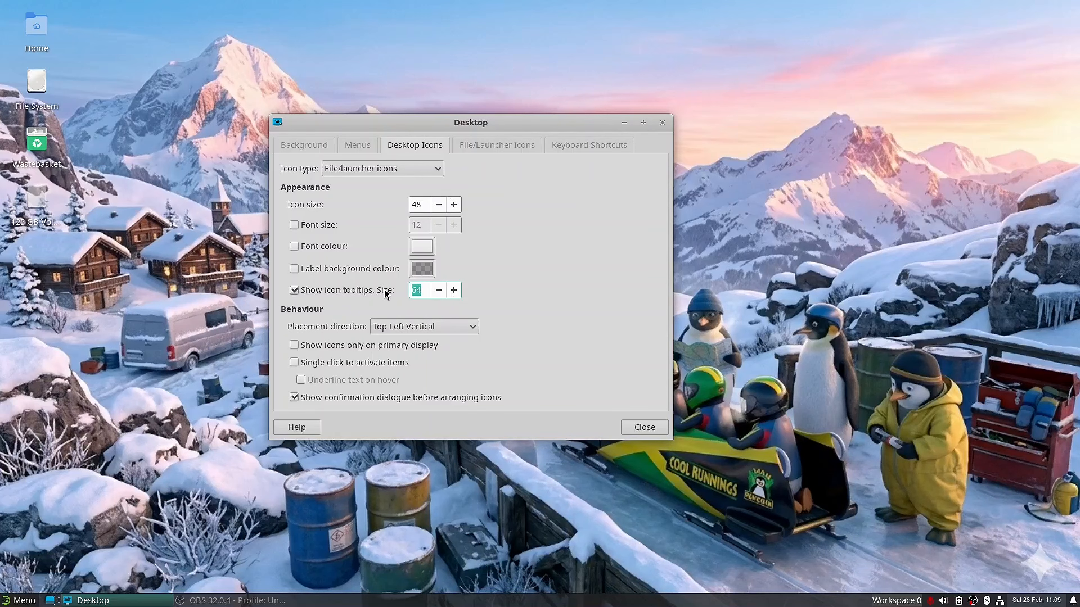
{"action": "type", "text": "32"}
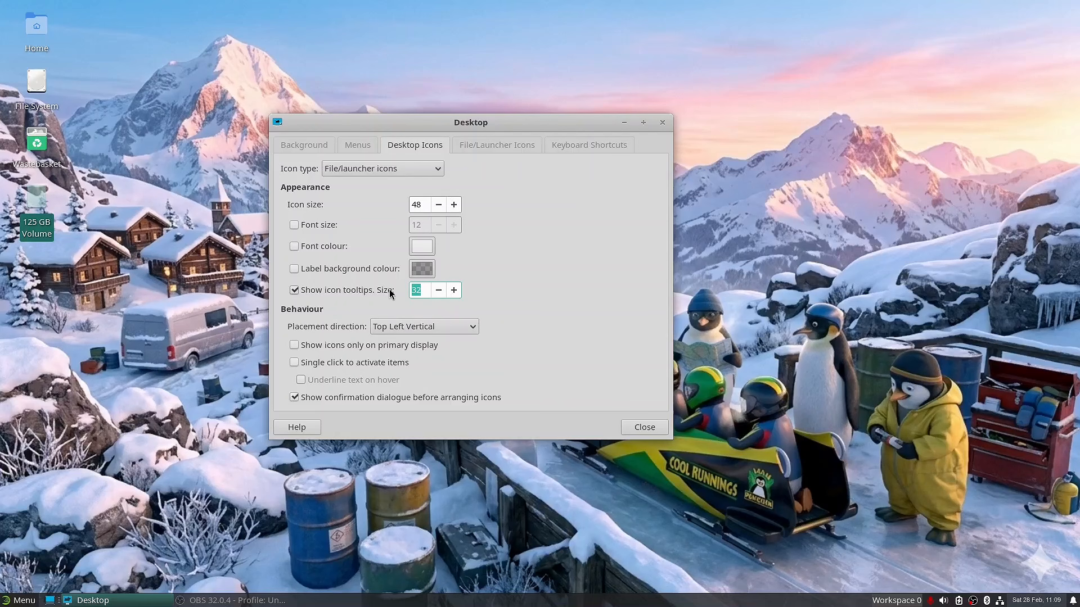
{"action": "type", "text": "14"}
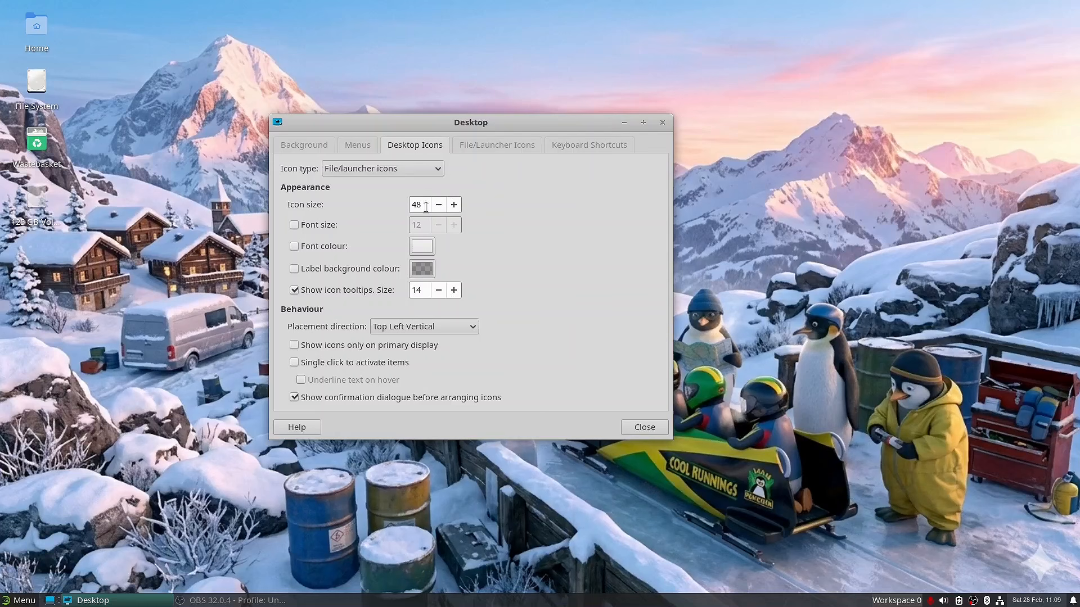
Step: Try a desktop icon size of 24 and settle on 36
{"action": "left_click_drag", "start_coordinate": [424, 206], "coordinate": [404, 204]}
{"action": "type", "text": "24"}
{"action": "left_click_drag", "start_coordinate": [424, 205], "coordinate": [365, 213]}
{"action": "type", "text": "36"}
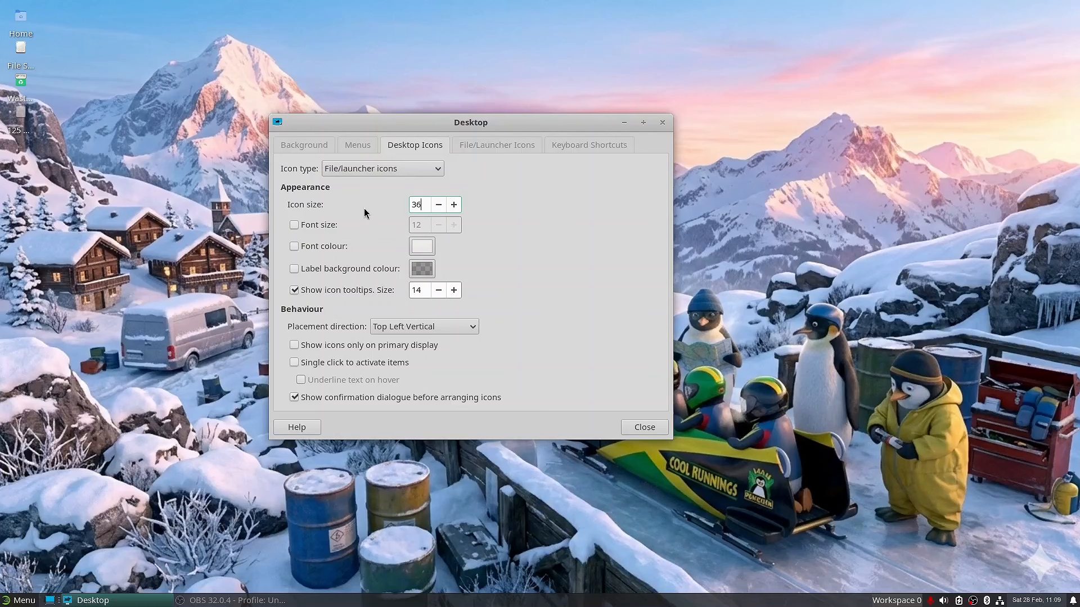
{"action": "key", "text": "Tab"}
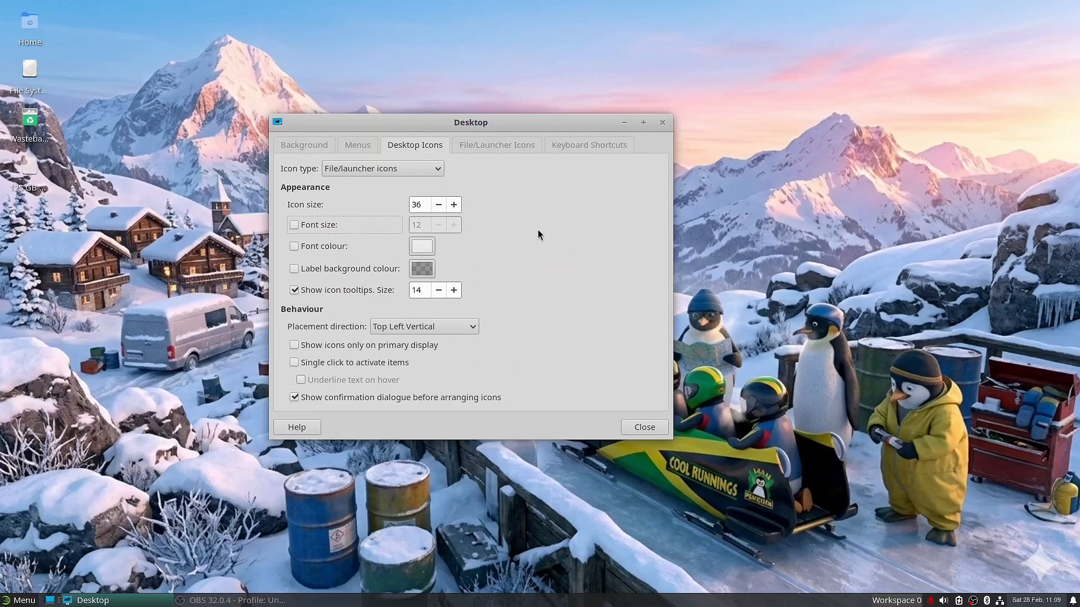
Step: Try the desktop icon types None and Minimised application icons, returning the type to None
{"action": "left_click", "coordinate": [421, 169]}
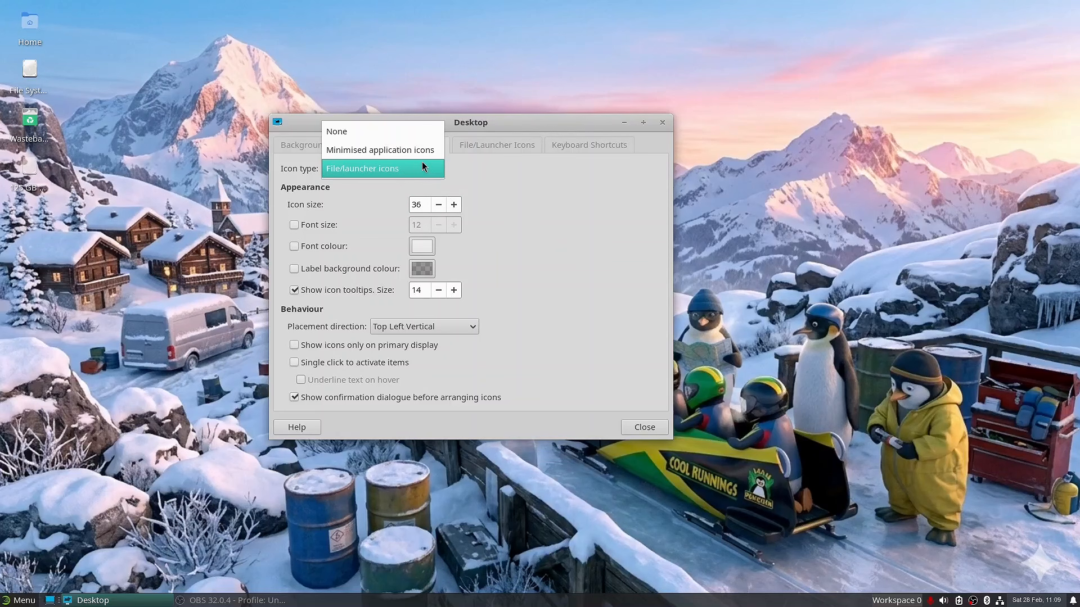
{"action": "left_click", "coordinate": [405, 138]}
{"action": "left_click", "coordinate": [440, 175]}
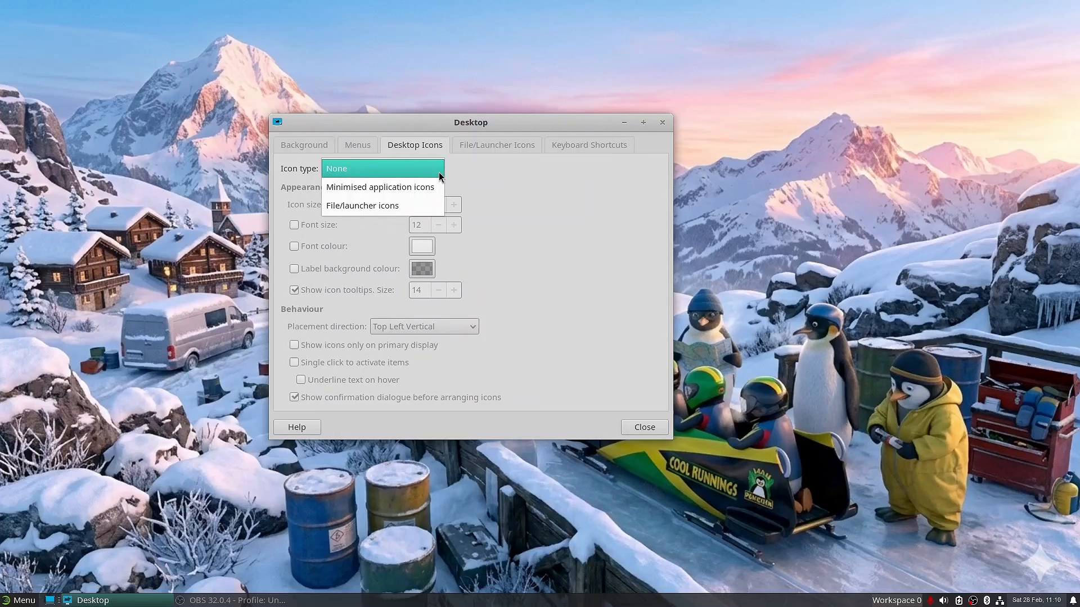
{"action": "left_click", "coordinate": [421, 189]}
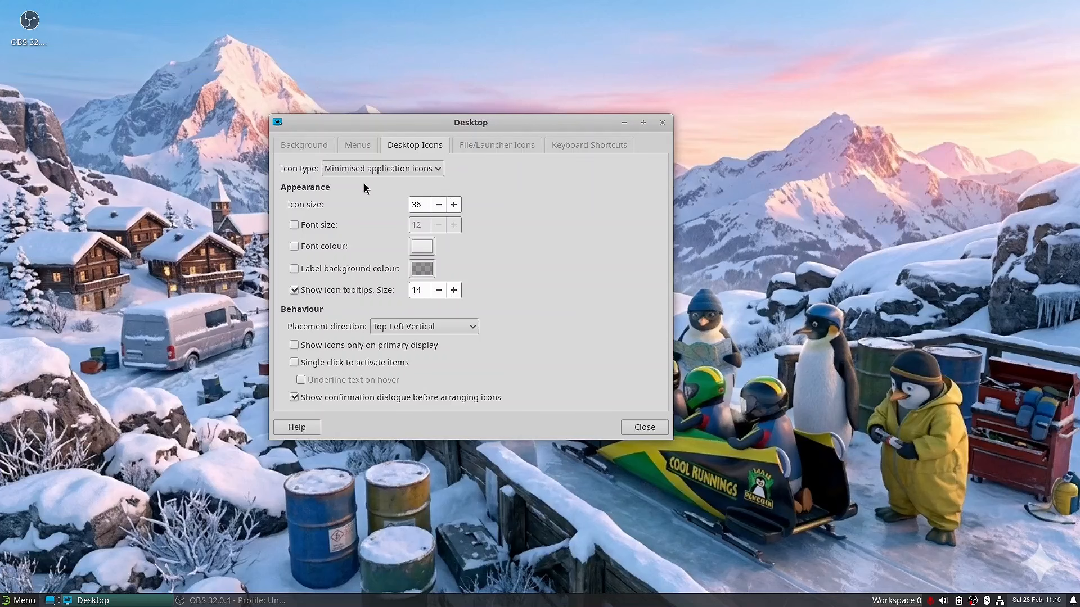
{"action": "left_click", "coordinate": [390, 169]}
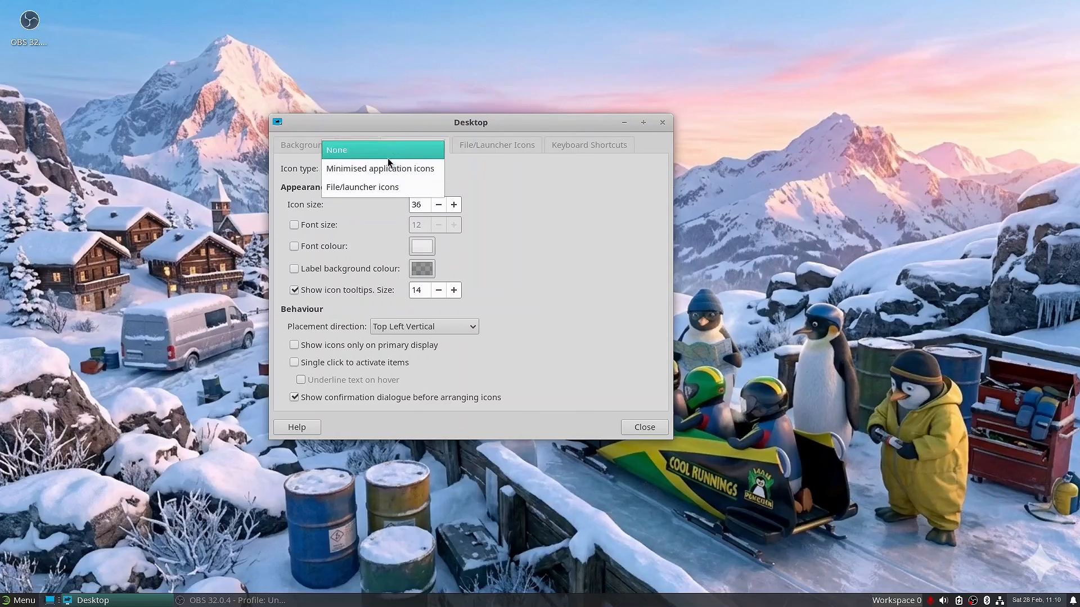
{"action": "left_click", "coordinate": [386, 150]}
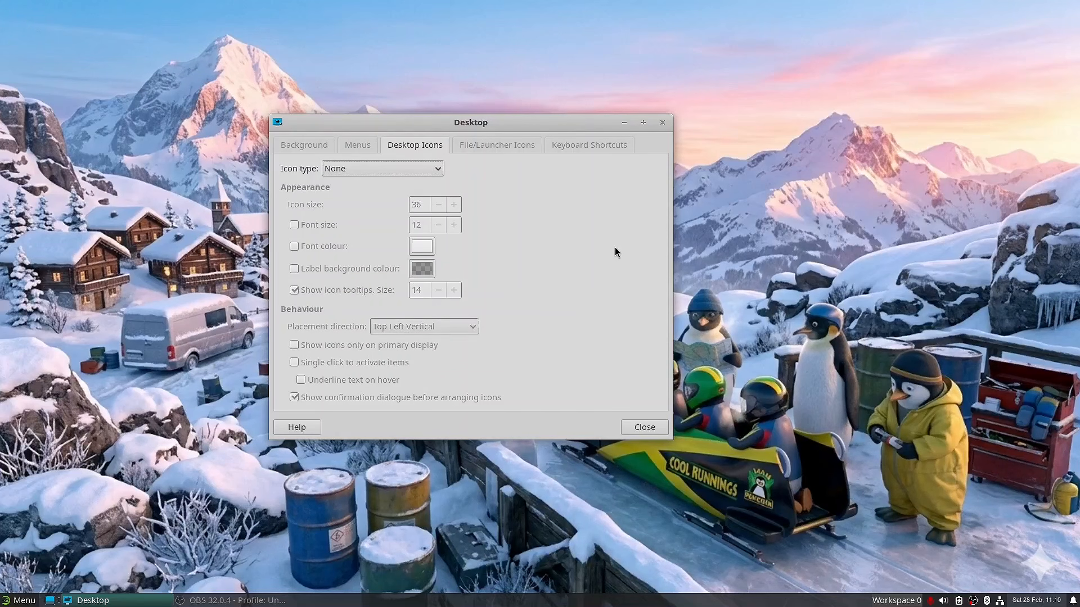
Step: Set the desktop icon type to File/launcher icons so the default icon options can be edited, and show those options
{"action": "left_click", "coordinate": [505, 144]}
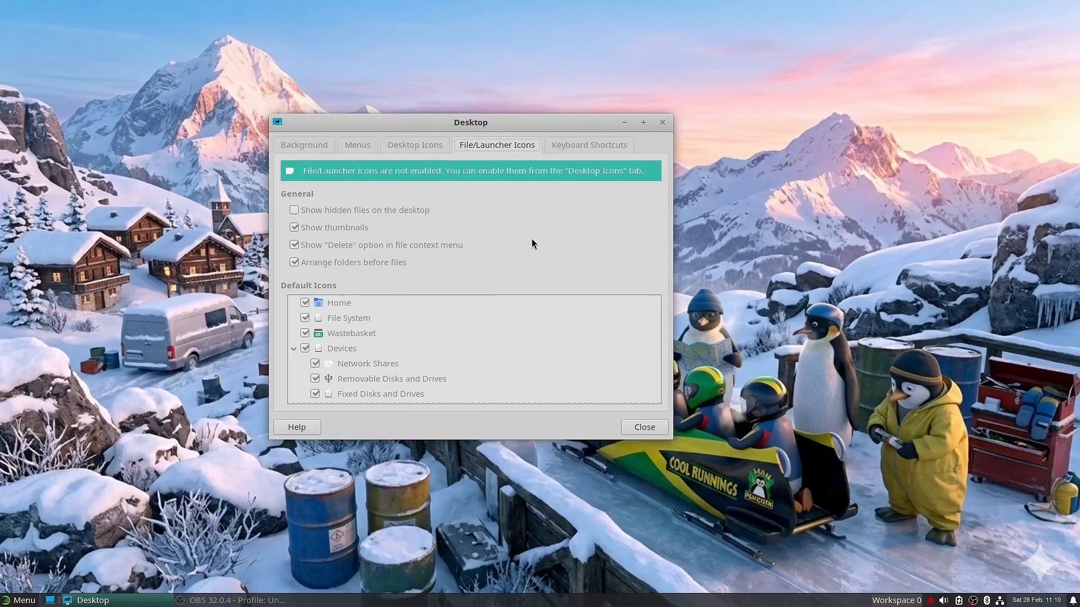
{"action": "left_click", "coordinate": [405, 144]}
{"action": "left_click", "coordinate": [388, 169]}
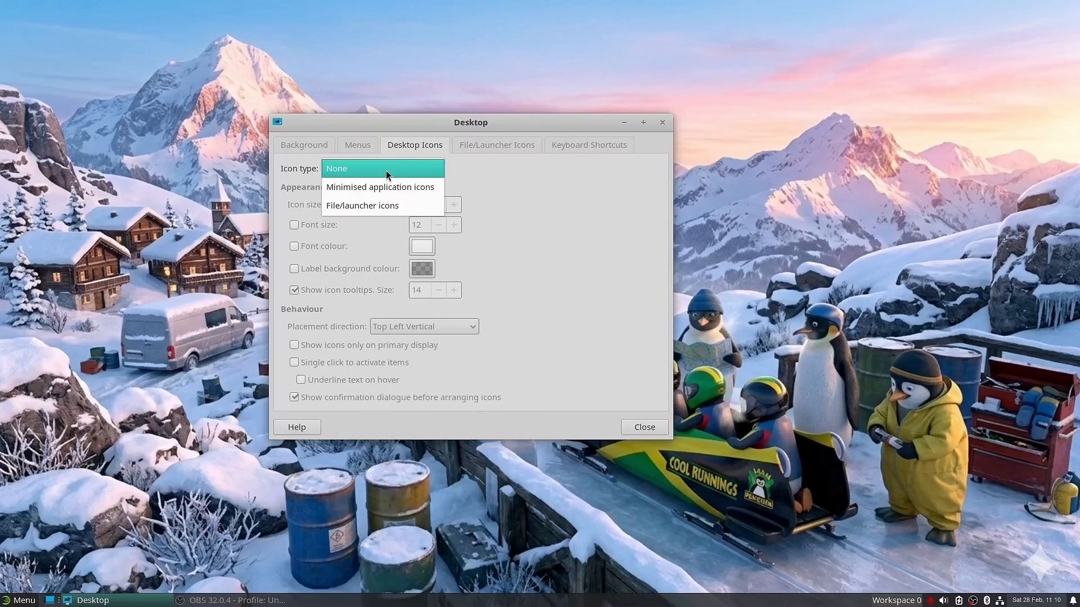
{"action": "left_click", "coordinate": [392, 204]}
{"action": "left_click", "coordinate": [506, 147]}
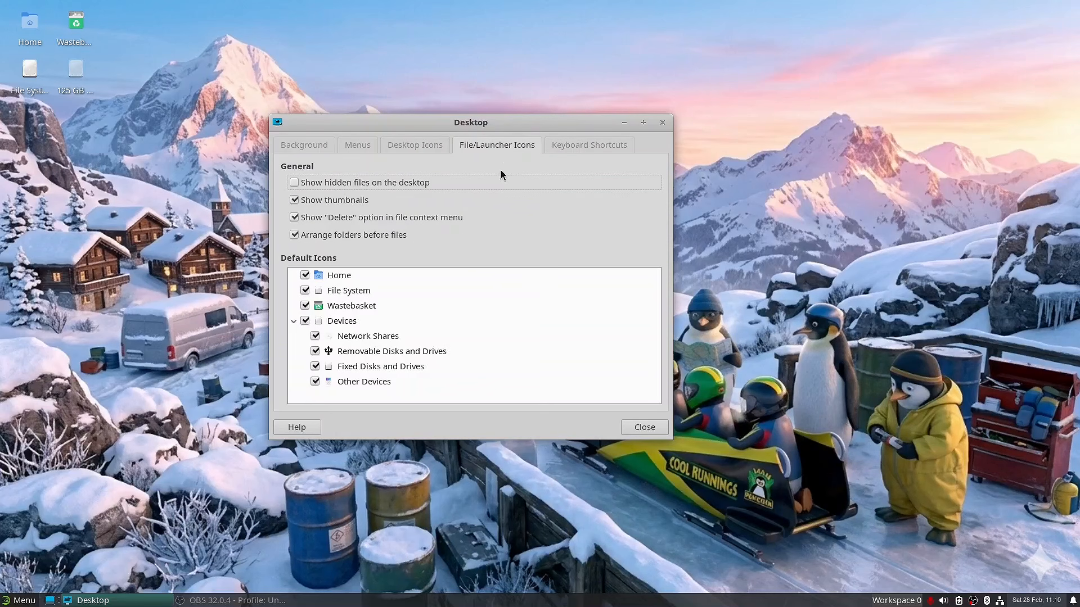
Step: Exclude Devices, Wastebasket and File System from the default desktop icons
{"action": "left_click", "coordinate": [306, 321]}
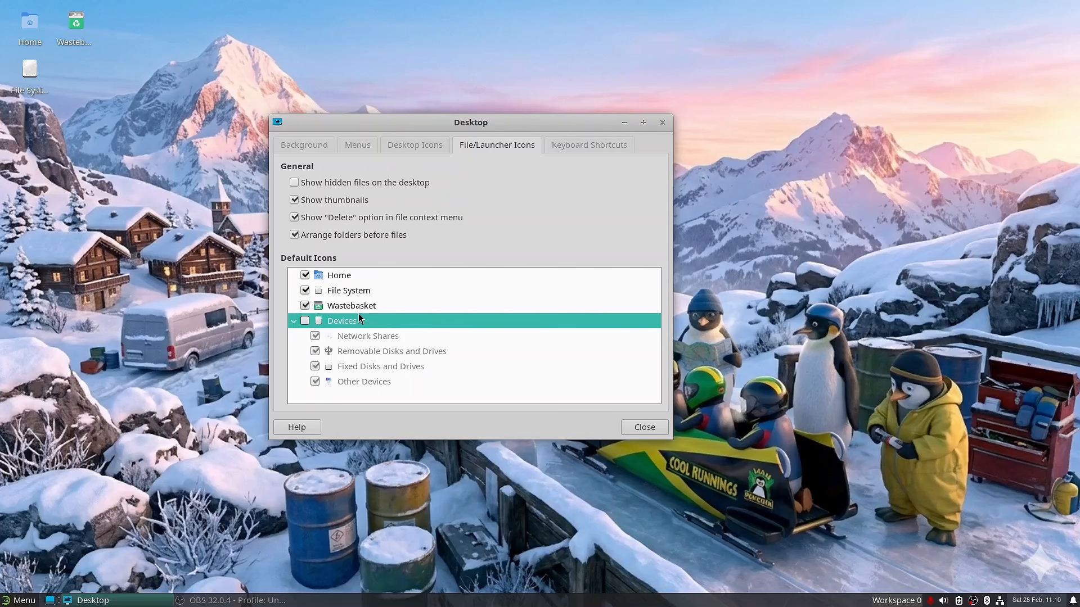
{"action": "left_click", "coordinate": [305, 305]}
{"action": "left_click", "coordinate": [304, 290]}
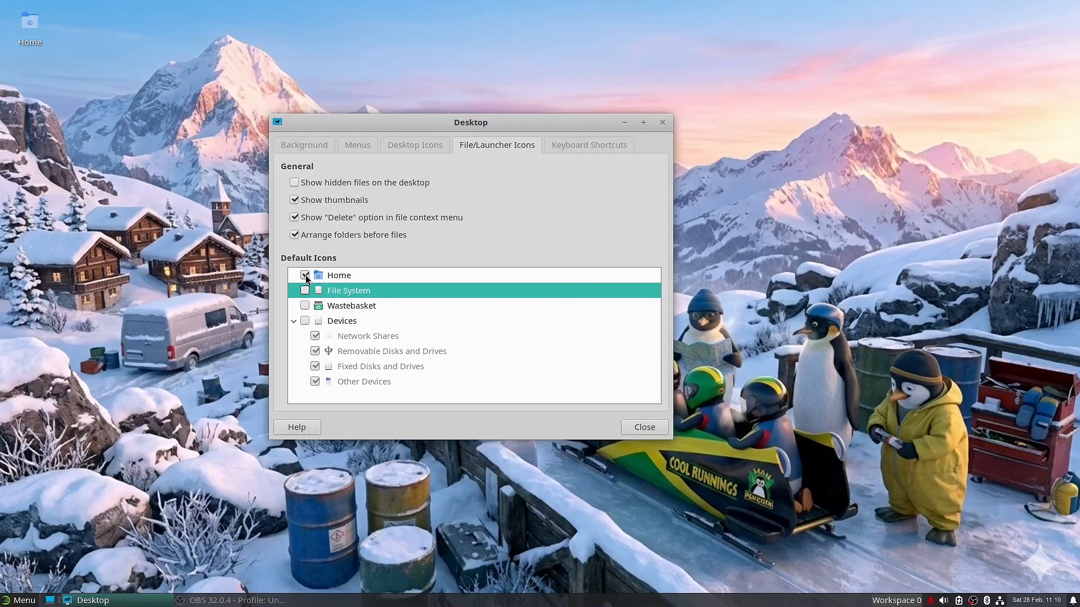
Step: Set the desktop icon type to None, view the desktop keyboard shortcuts and close the desktop settings
{"action": "left_click", "coordinate": [415, 145]}
{"action": "left_click", "coordinate": [369, 169]}
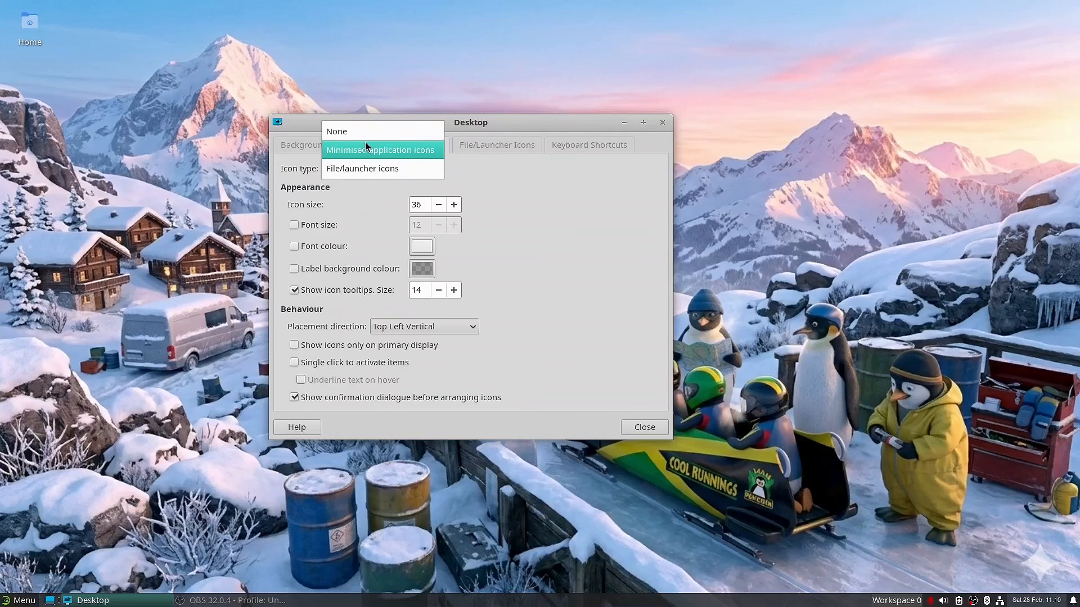
{"action": "left_click", "coordinate": [338, 131]}
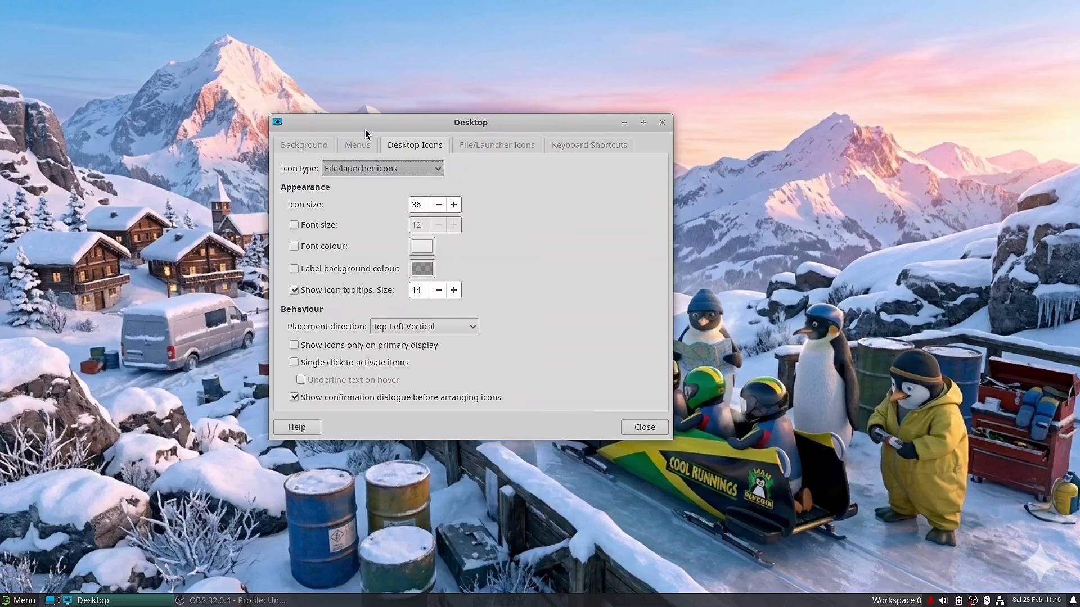
{"action": "left_click", "coordinate": [597, 145]}
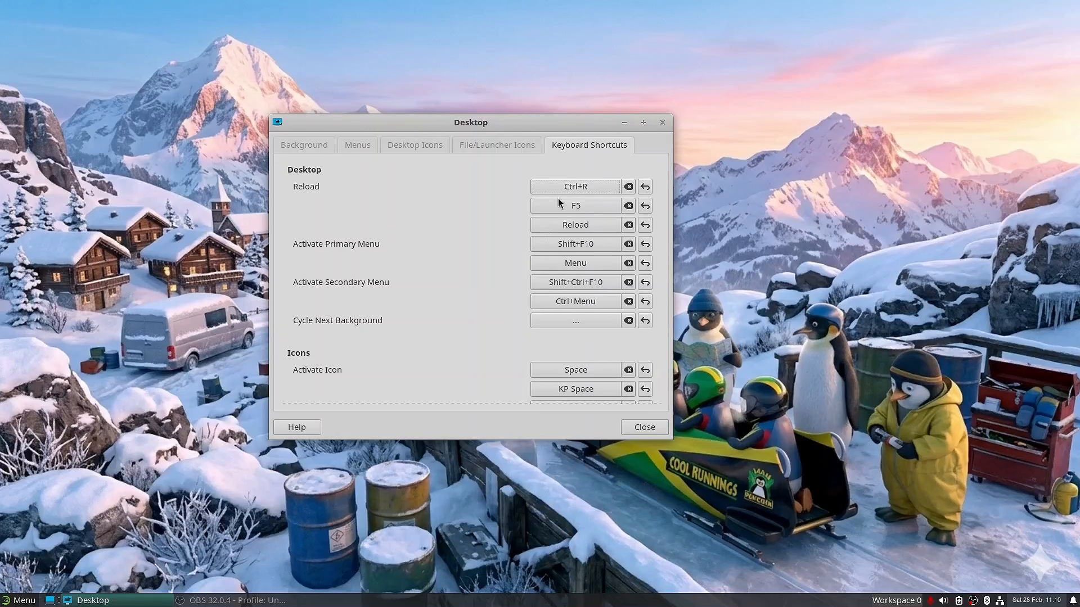
{"action": "left_click", "coordinate": [649, 427]}
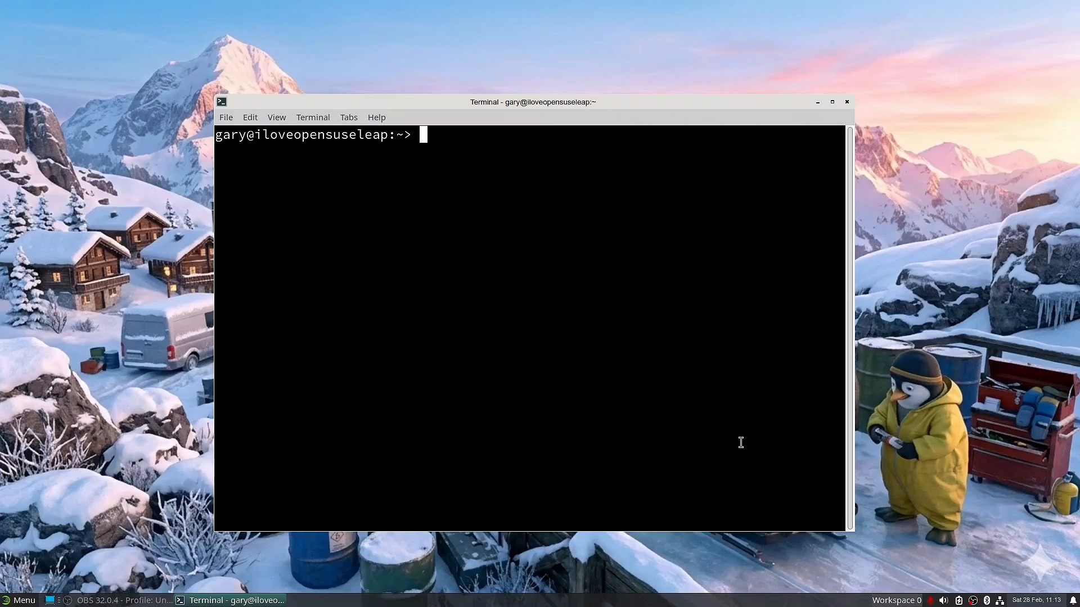
Step: Install VLC in the terminal with "sudo zypper install vlc" and accept the installation with y
{"action": "type", "text": "sudo zypper intsall"}
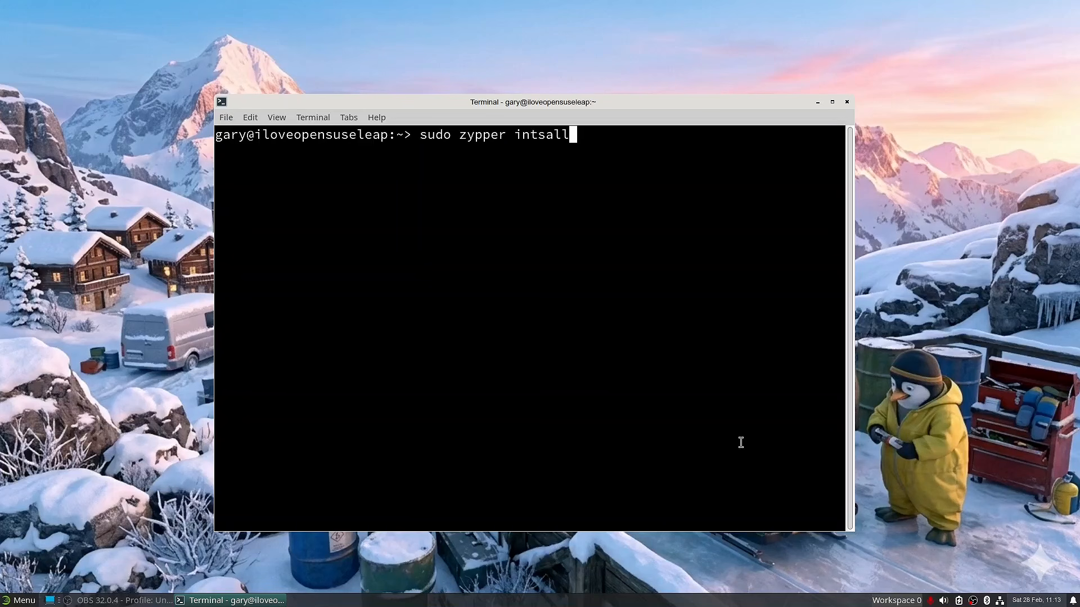
{"action": "key", "text": "BackSpace"}
{"action": "key", "text": "BackSpace"}
{"action": "key", "text": "BackSpace"}
{"action": "key", "text": "BackSpace"}
{"action": "key", "text": "BackSpace"}
{"action": "type", "text": "stall vlc"}
{"action": "key", "text": "Return"}
{"action": "type", "text": "y"}
{"action": "key", "text": "Return"}
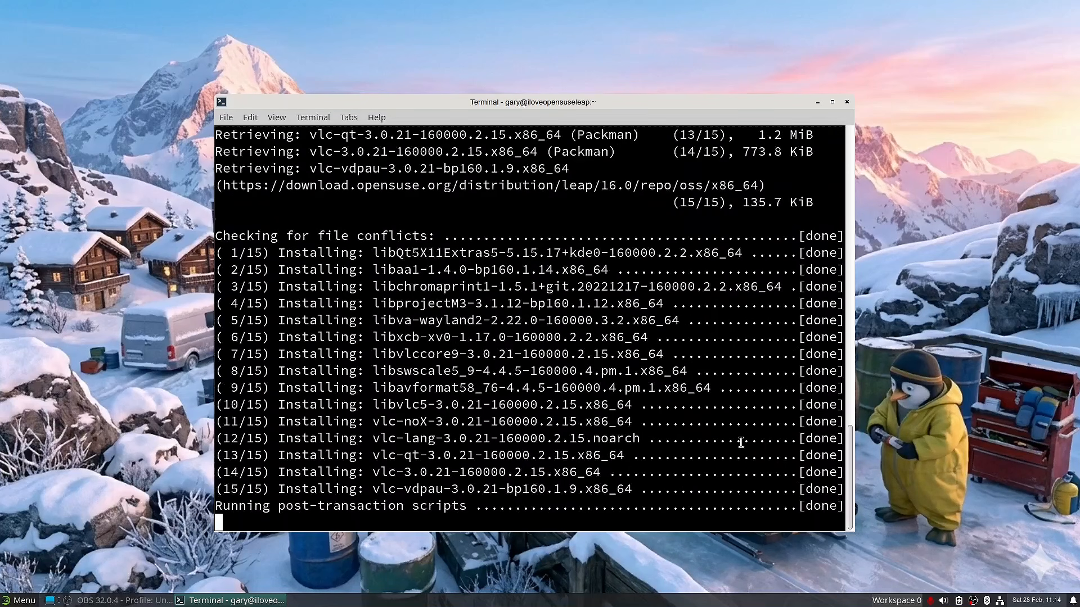
Step: Search the applications menu for "vlc" and close the menu
{"action": "key", "text": "super"}
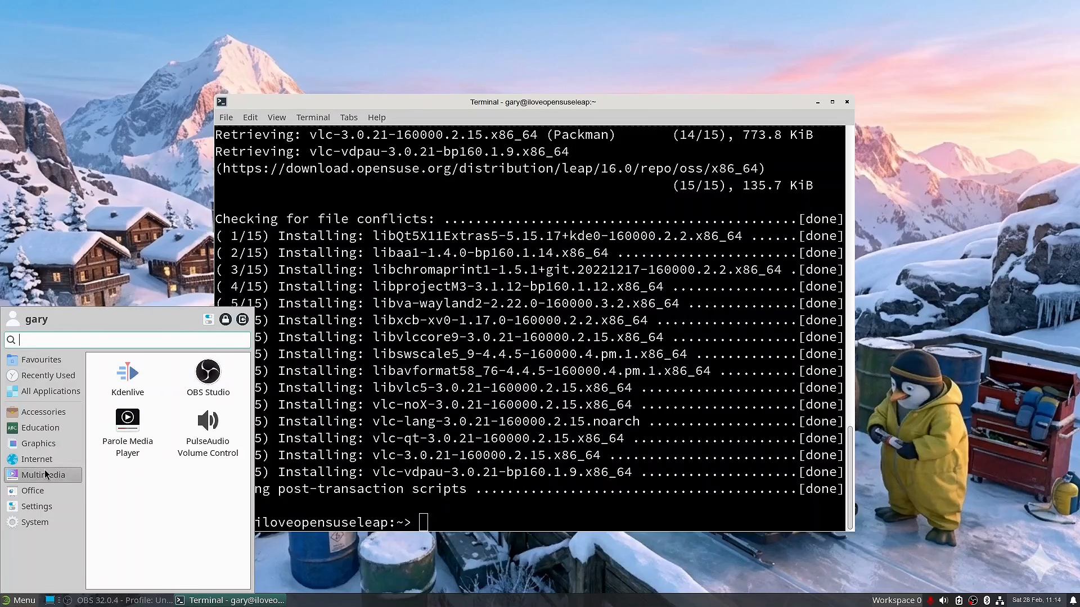
{"action": "type", "text": "vlc"}
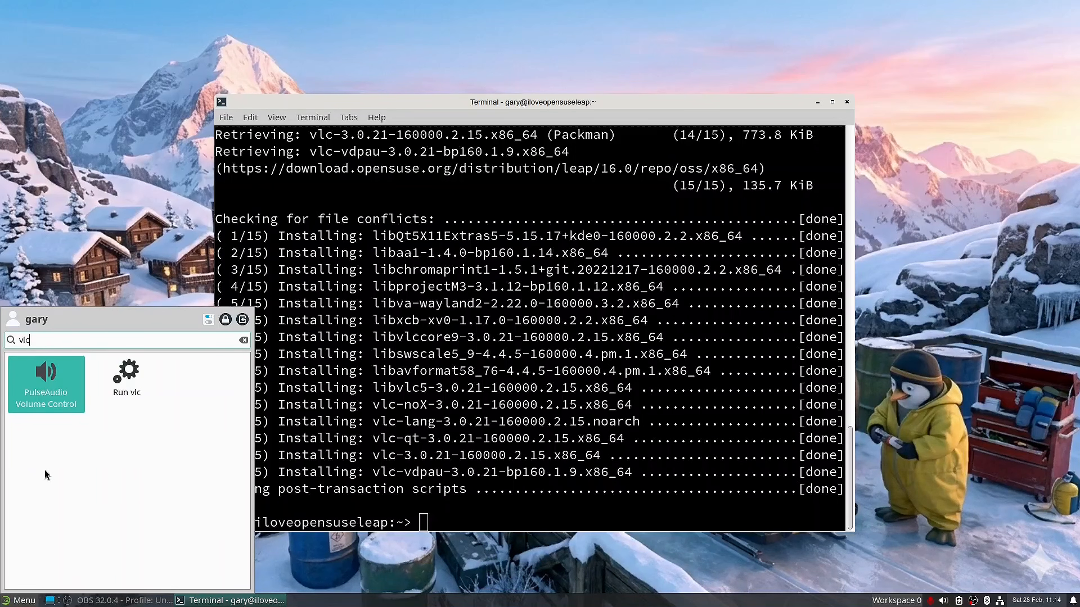
{"action": "key", "text": "BackSpace"}
{"action": "key", "text": "BackSpace"}
{"action": "key", "text": "BackSpace"}
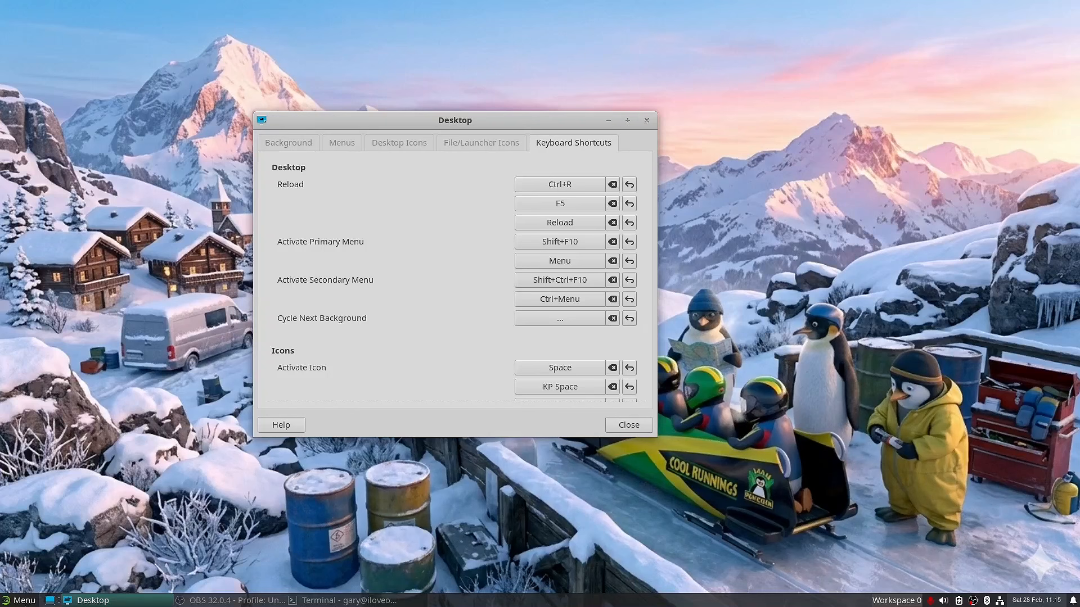
{"action": "left_click", "coordinate": [25, 601]}
{"action": "type", "text": "vlc"}
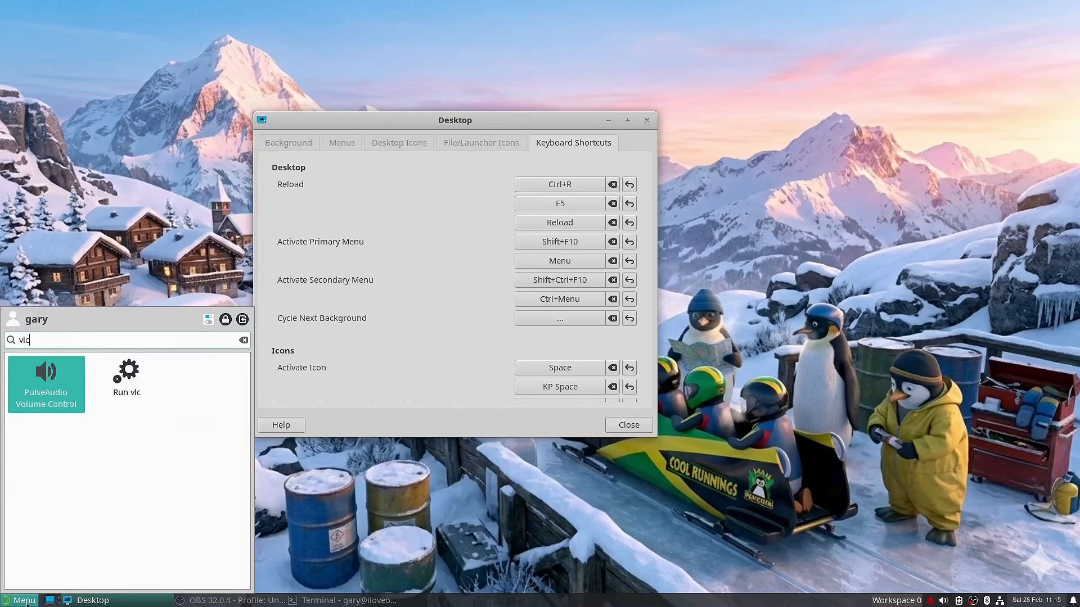
{"action": "key", "text": "Escape"}
{"action": "key", "text": "Escape"}
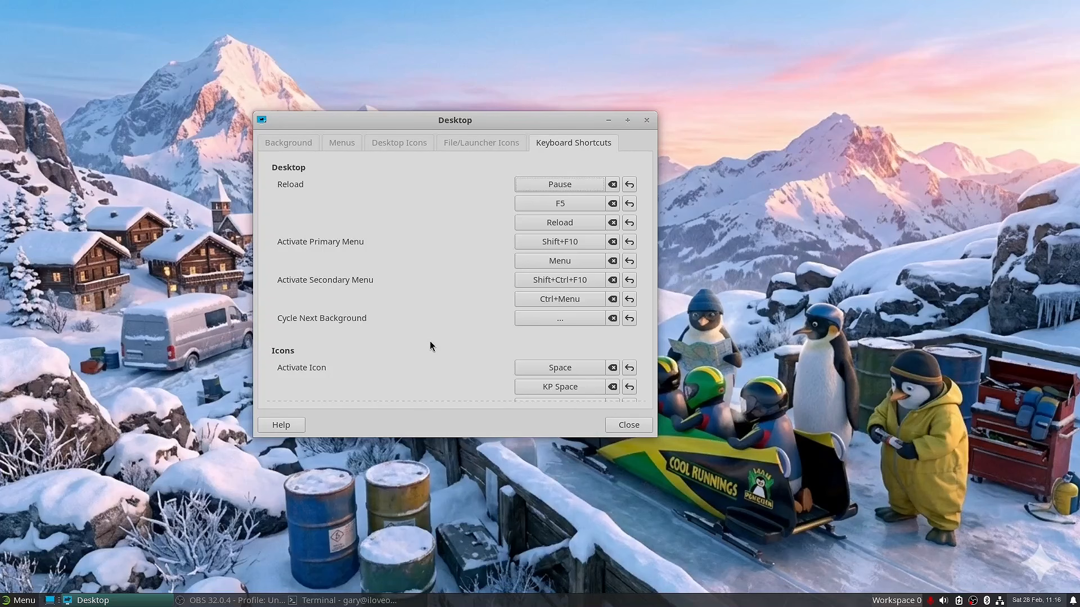
Step: Close the desktop settings, clear the terminal, restart the panel with "xfce4-panel -r" and close the terminal
{"action": "key", "text": "Scroll_Lock"}
{"action": "left_click", "coordinate": [647, 421]}
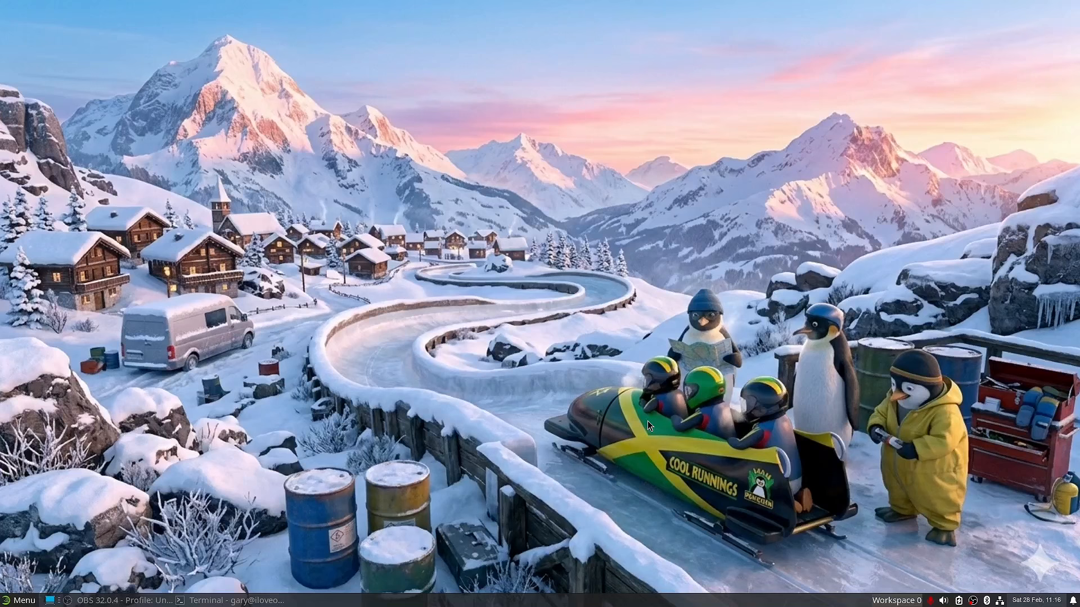
{"action": "left_click", "coordinate": [255, 600]}
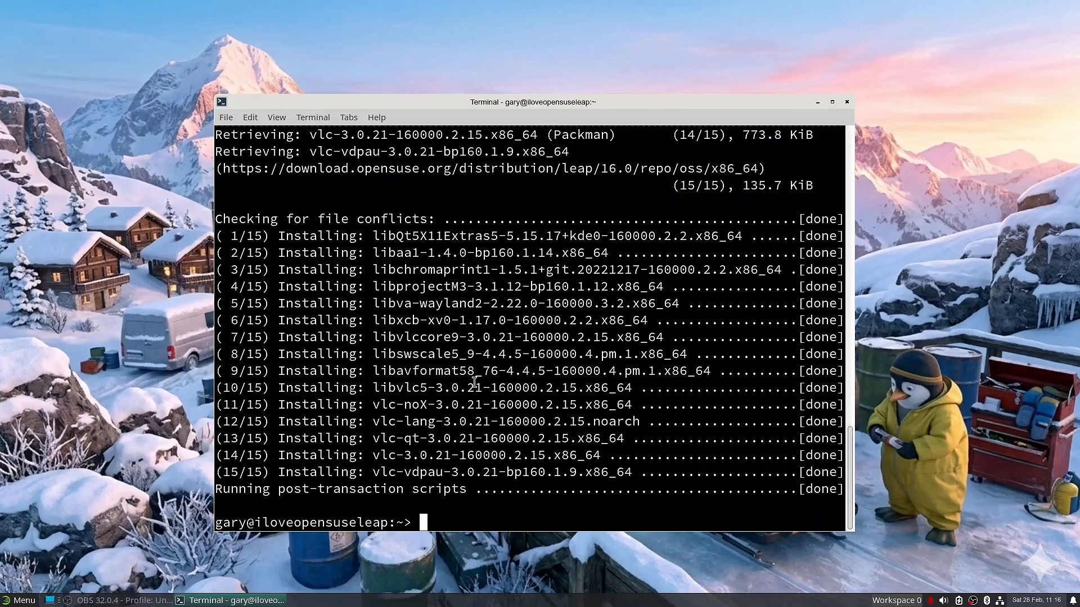
{"action": "type", "text": "clear"}
{"action": "key", "text": "Return"}
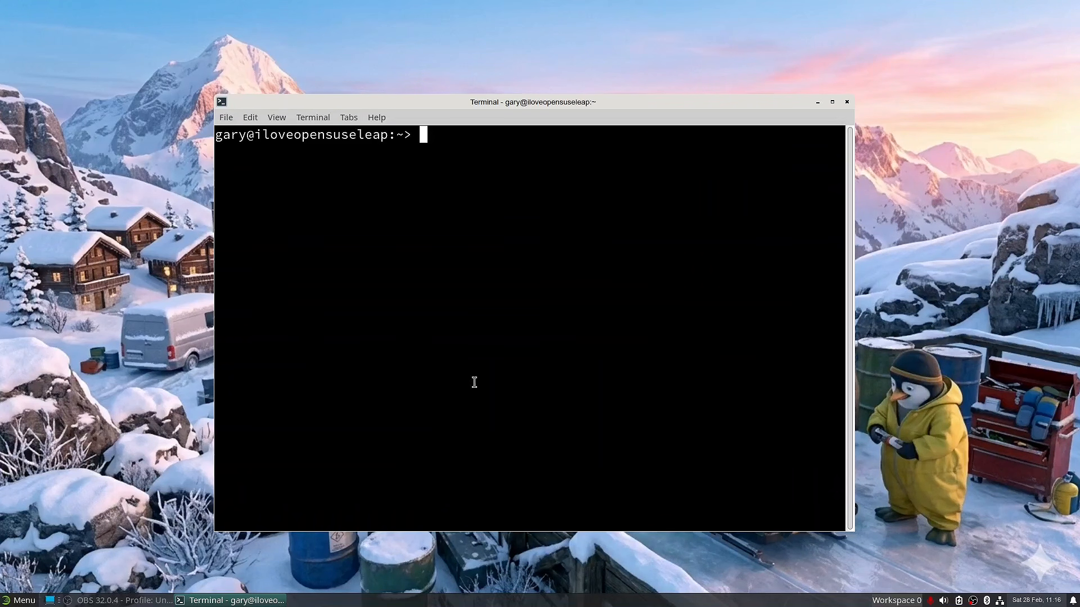
{"action": "type", "text": "xfce4-panel -r"}
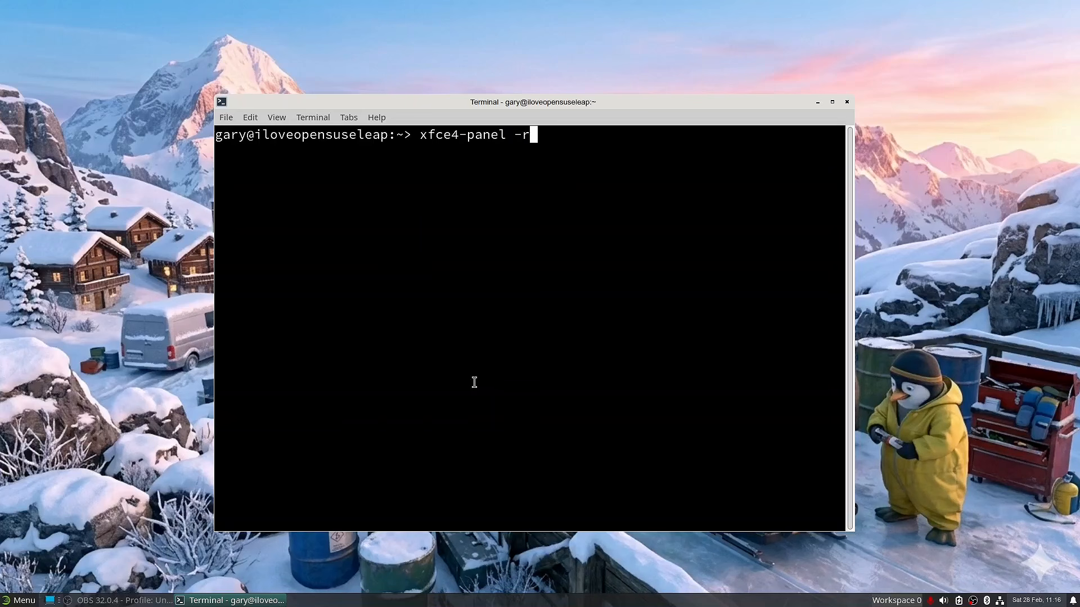
{"action": "key", "text": "Return"}
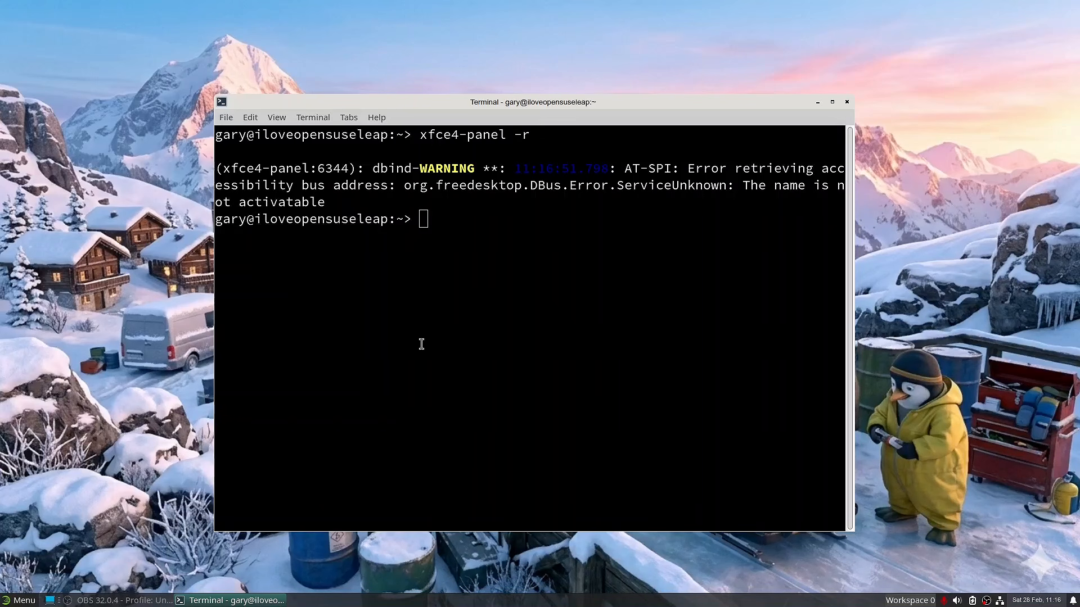
{"action": "left_click", "coordinate": [849, 102]}
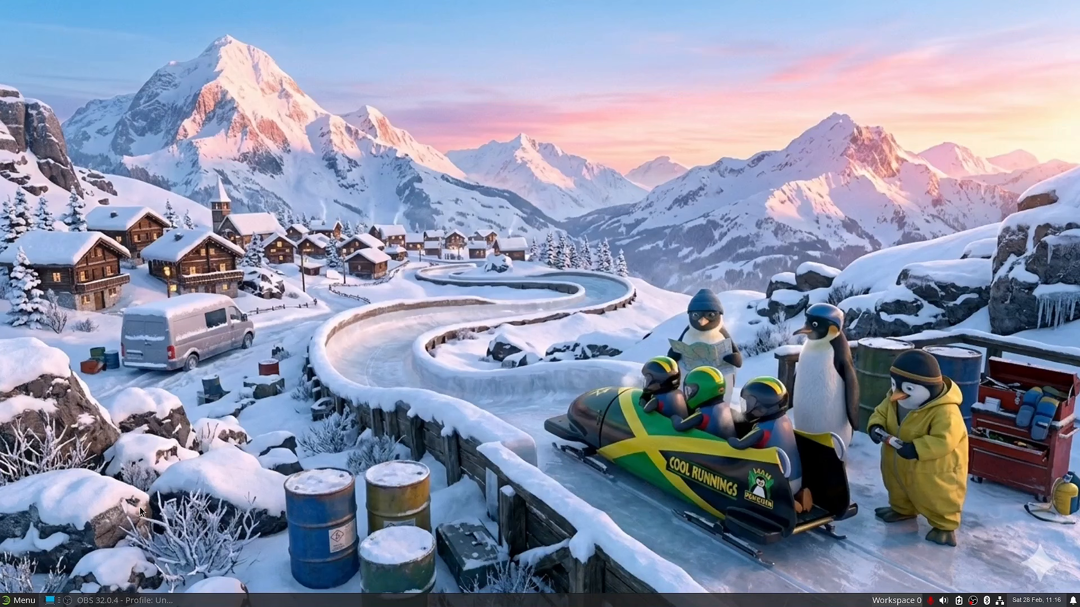
Step: Look up "vlc" in the applications menu again to check for the VLC media player entry, without launching it
{"action": "left_click", "coordinate": [27, 600]}
{"action": "type", "text": "vl"}
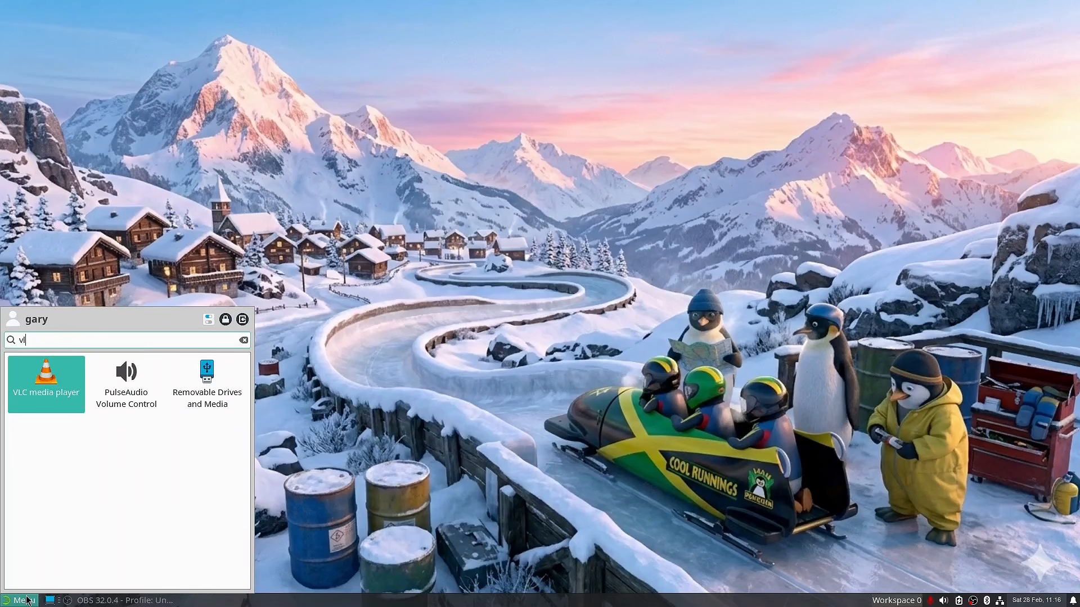
{"action": "type", "text": "c"}
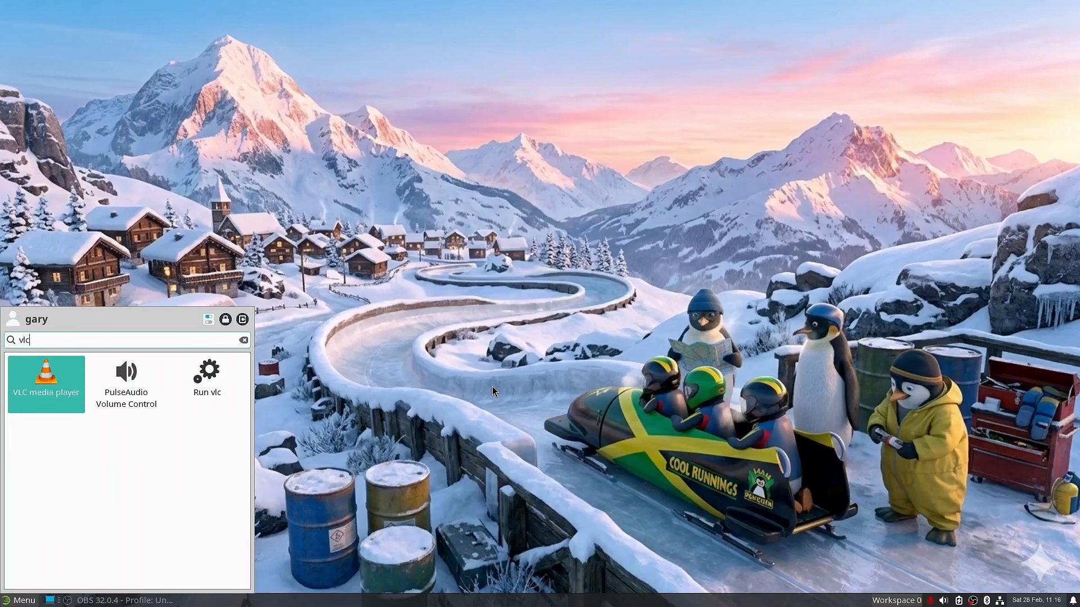
{"action": "key", "text": "Escape"}
{"action": "key", "text": "Escape"}
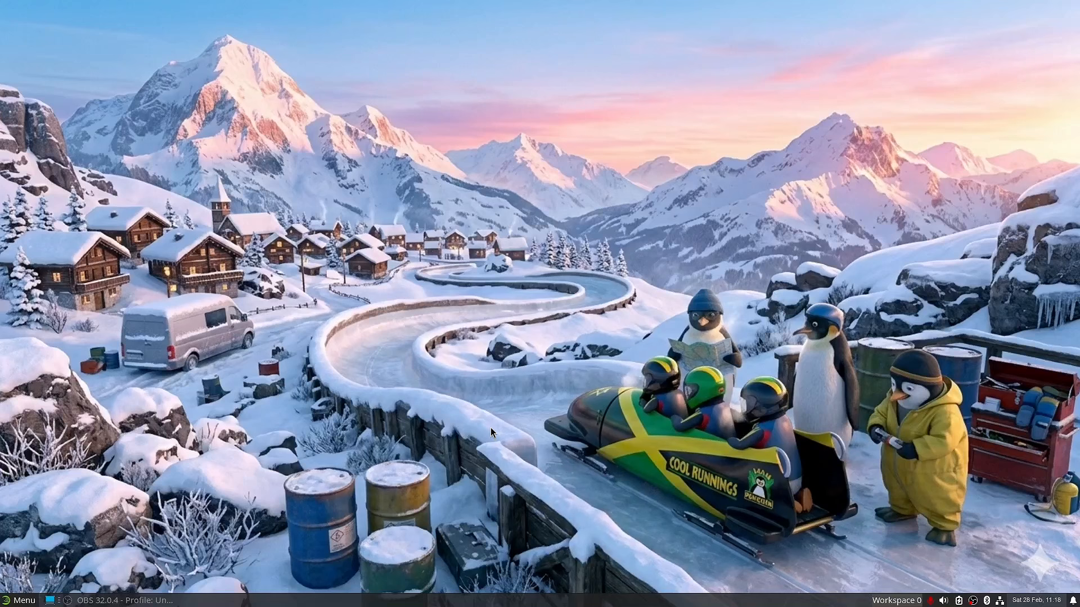
Step: Add a second panel through the panel preferences and move it into the desktop's upper-left corner
{"action": "right_click", "coordinate": [516, 603]}
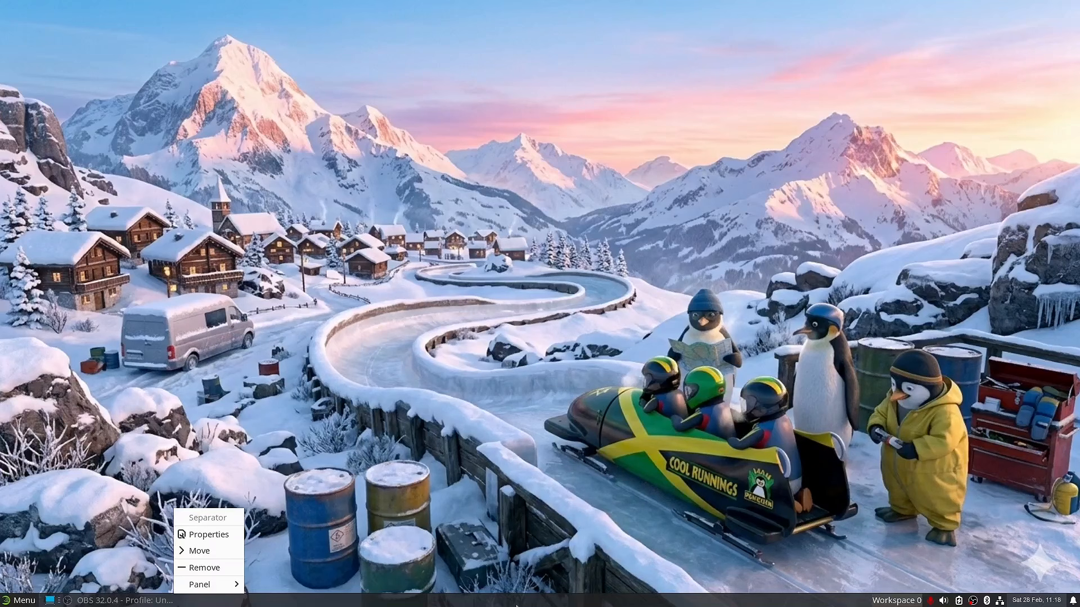
{"action": "mouse_move", "coordinate": [214, 596]}
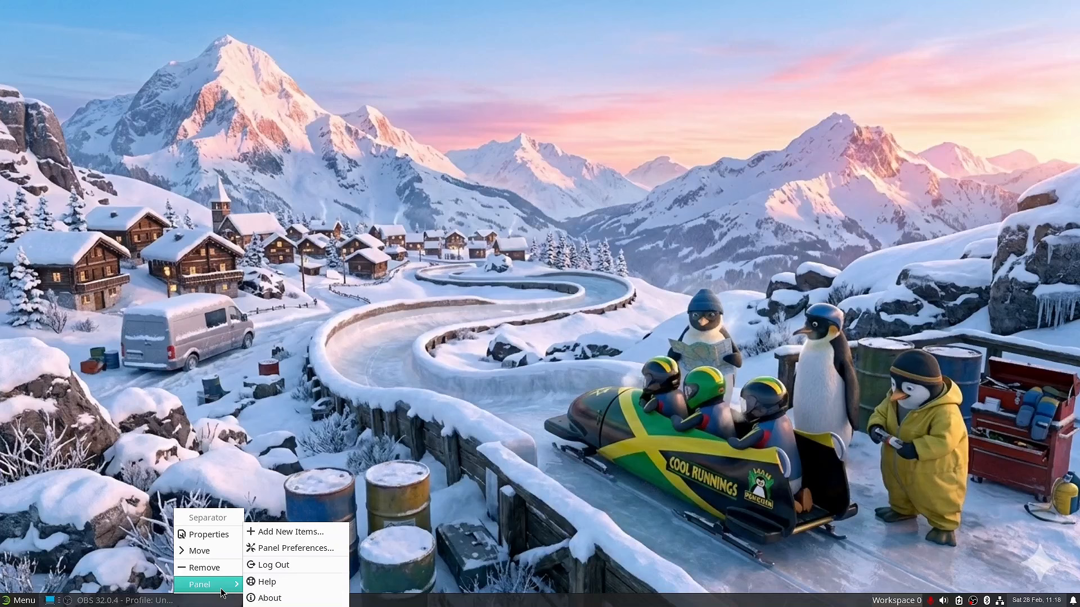
{"action": "left_click", "coordinate": [295, 549]}
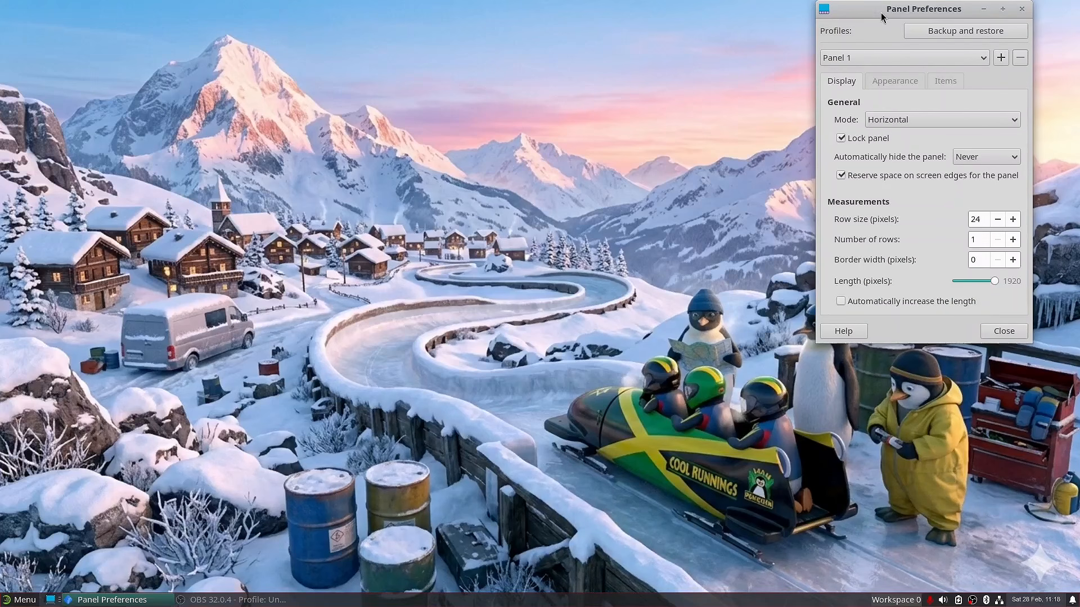
{"action": "left_click_drag", "start_coordinate": [880, 11], "coordinate": [425, 105]}
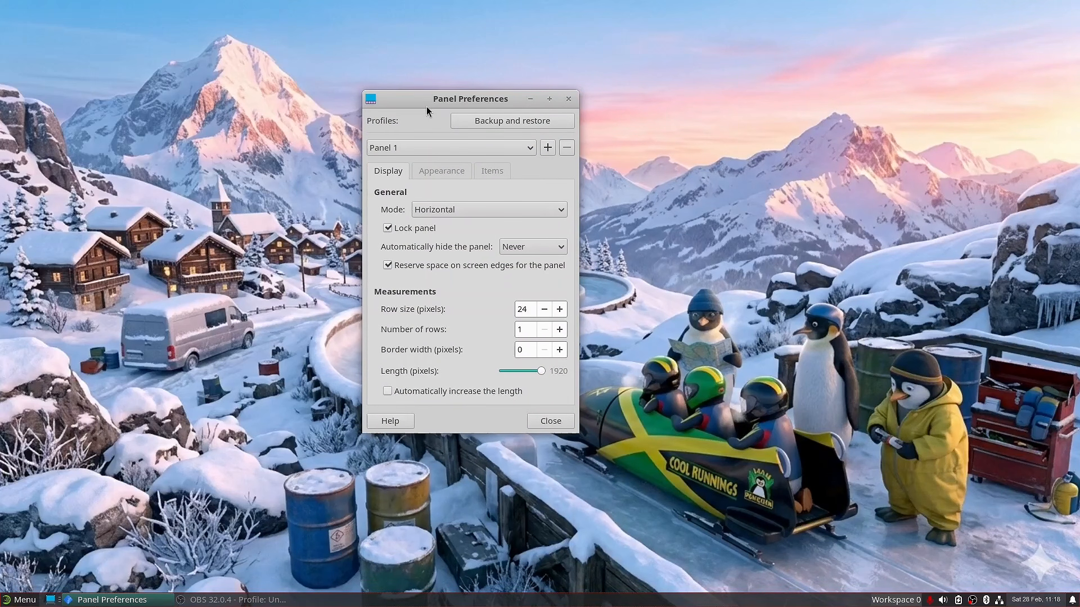
{"action": "left_click", "coordinate": [549, 147]}
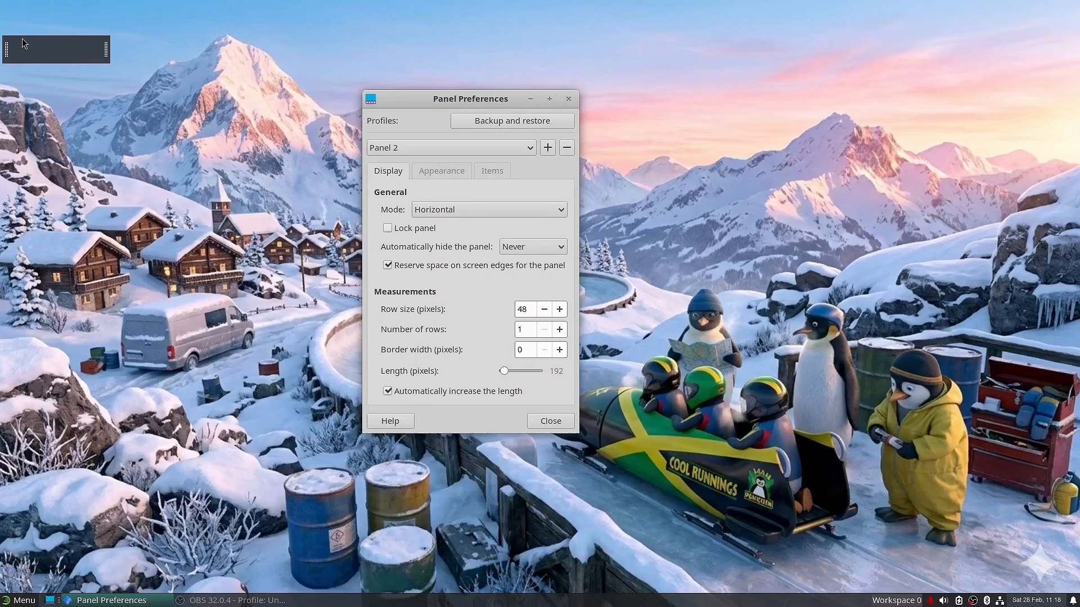
{"action": "left_click_drag", "start_coordinate": [6, 49], "coordinate": [2, 3]}
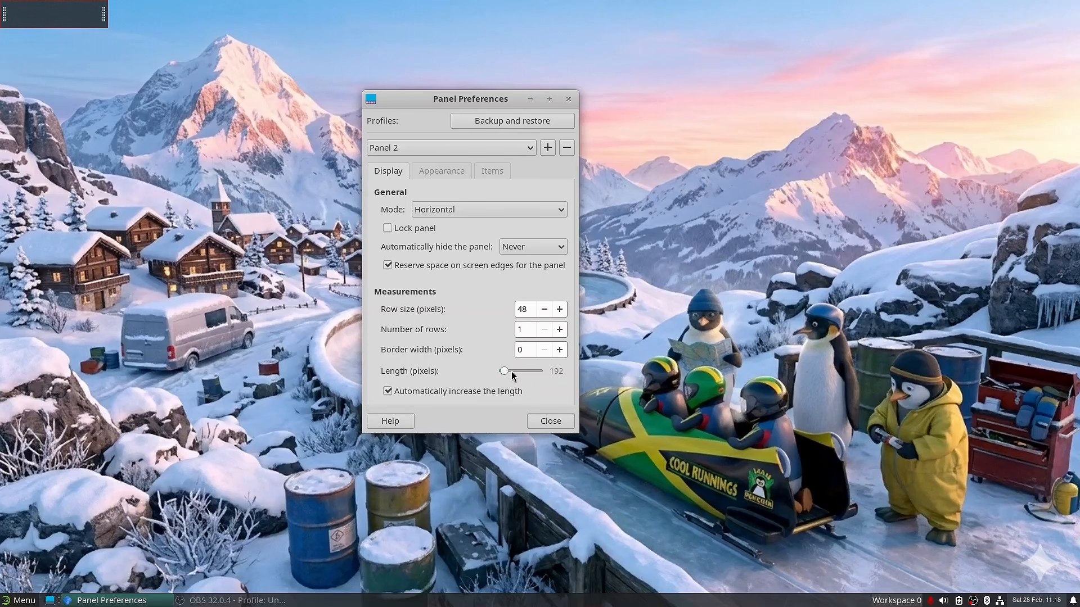
Step: Set Panel 2's length to 1920 pixels and its row size to 36 pixels
{"action": "left_click_drag", "start_coordinate": [509, 371], "coordinate": [630, 376]}
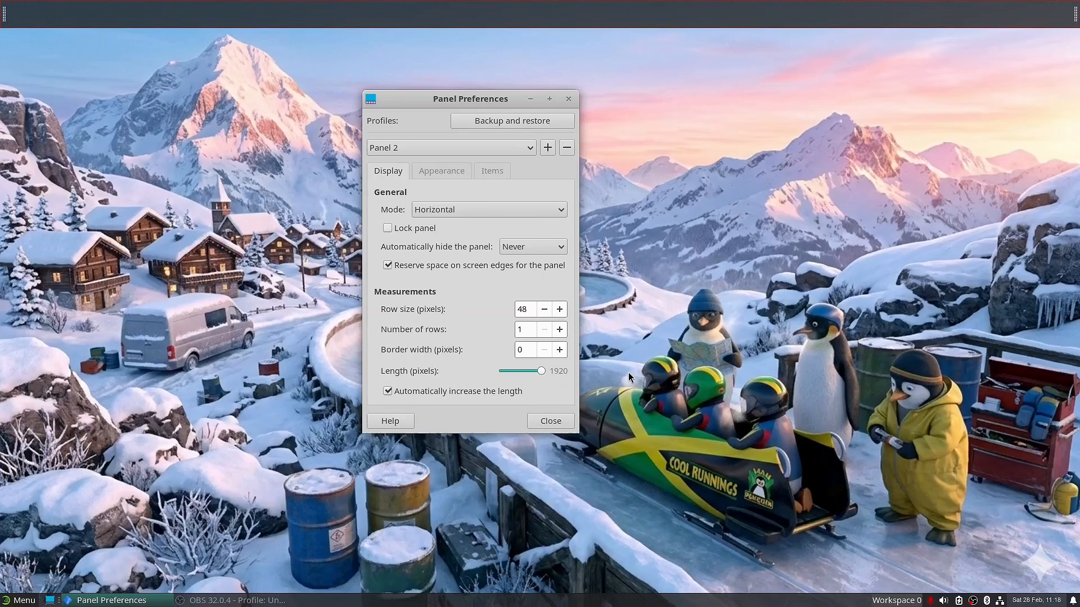
{"action": "left_click", "coordinate": [543, 310]}
{"action": "left_click", "coordinate": [543, 310]}
{"action": "left_click", "coordinate": [543, 310]}
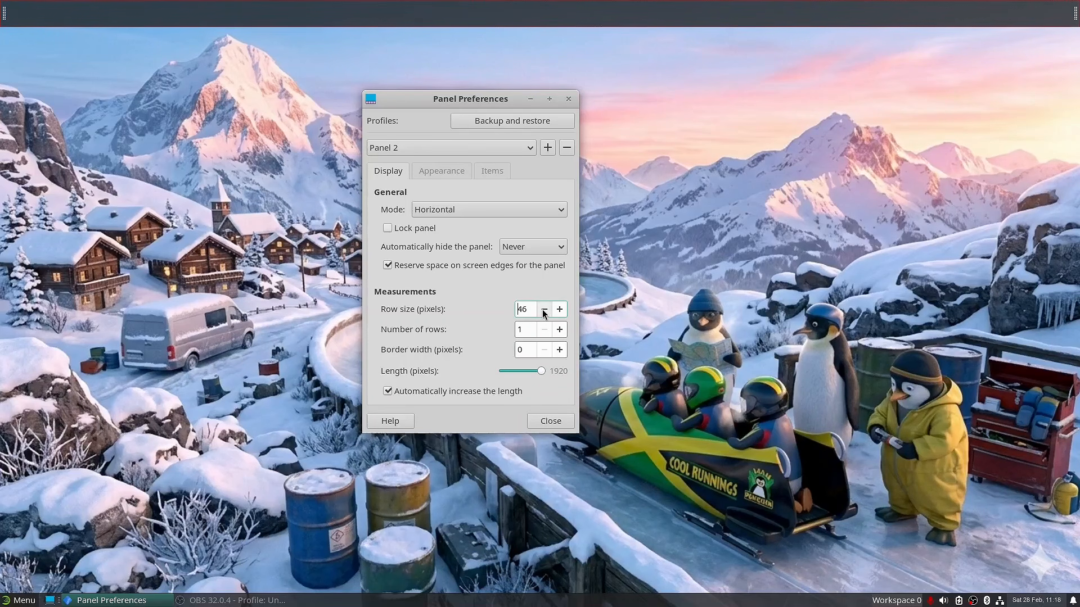
{"action": "left_click", "coordinate": [543, 309]}
{"action": "left_click", "coordinate": [543, 310]}
{"action": "left_click", "coordinate": [542, 310]}
{"action": "left_click_drag", "start_coordinate": [529, 310], "coordinate": [515, 314]}
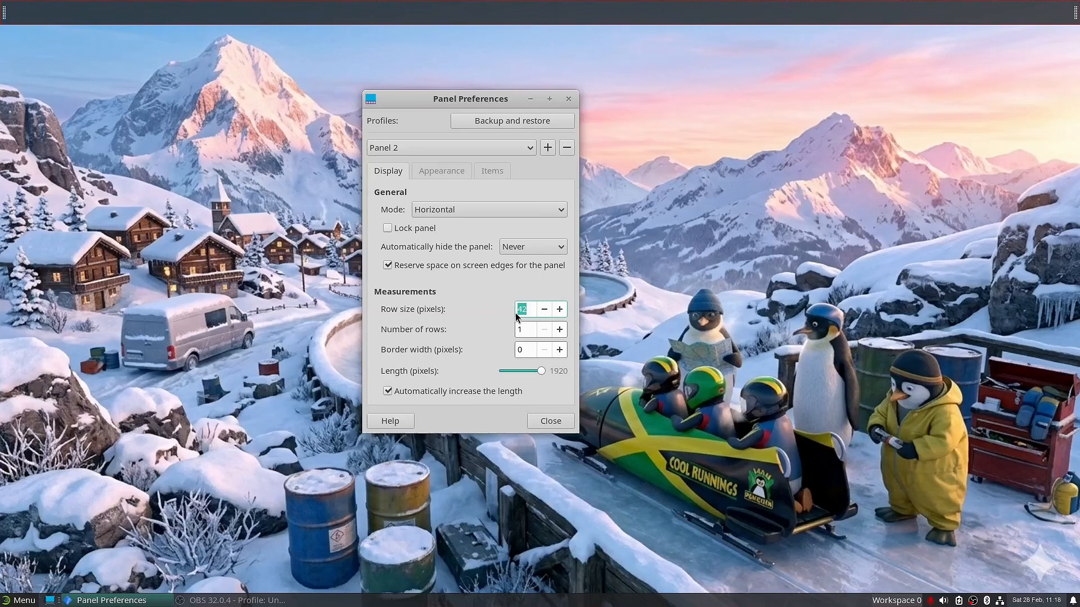
{"action": "type", "text": "36"}
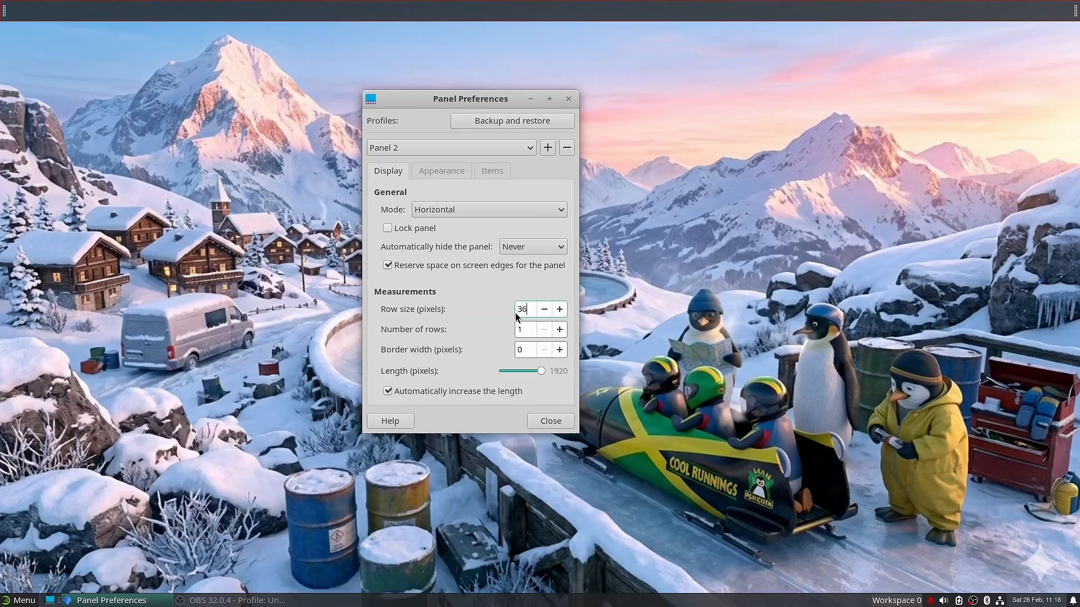
Step: Set Panel 2's background style to Solid colour and its Enter opacity to 34
{"action": "left_click", "coordinate": [444, 172]}
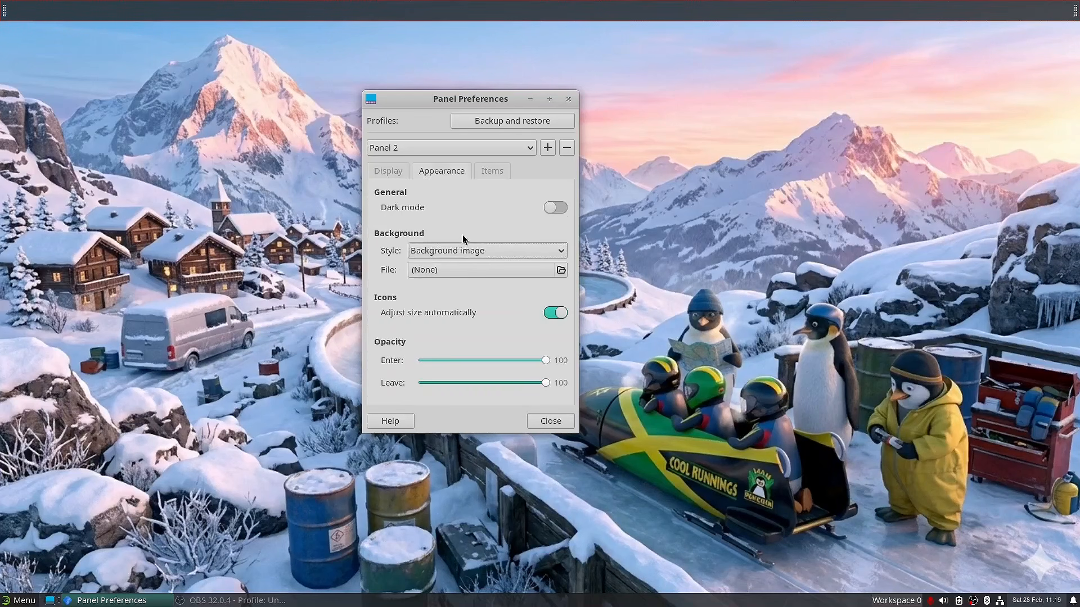
{"action": "left_click", "coordinate": [564, 253]}
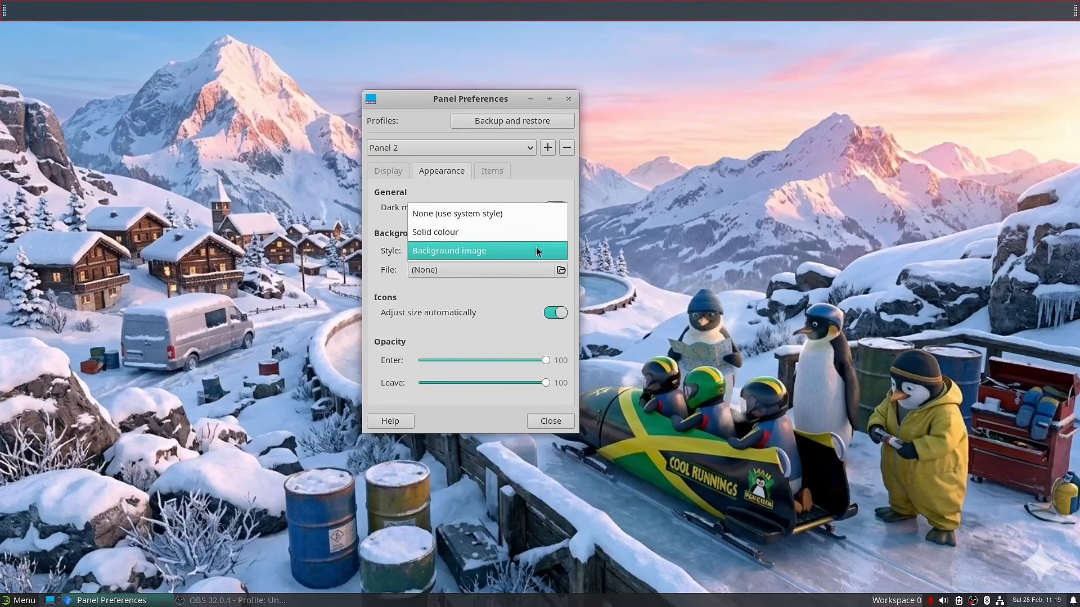
{"action": "left_click", "coordinate": [509, 229]}
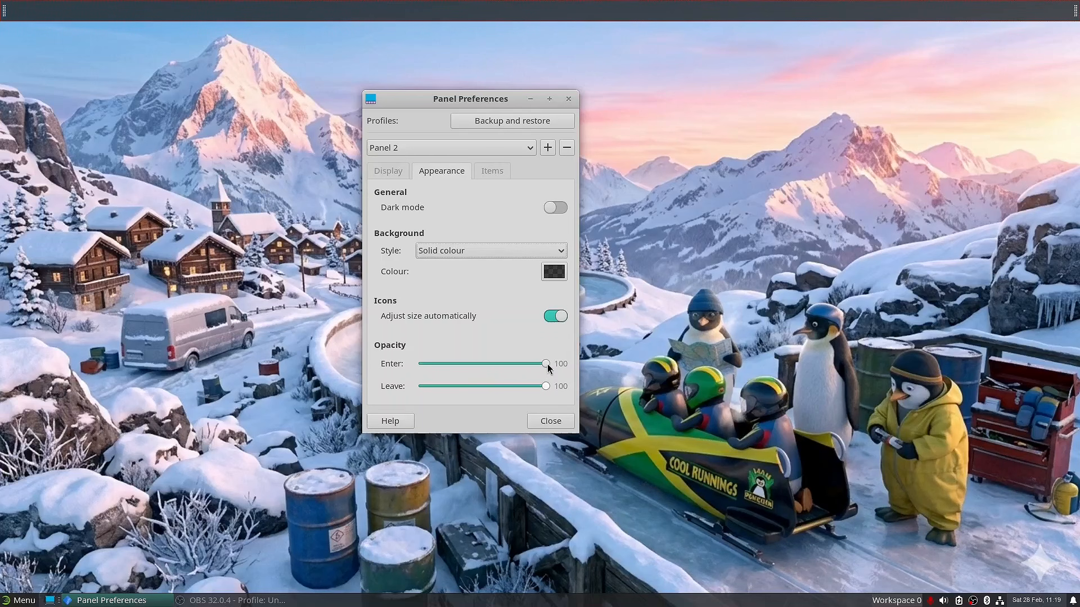
{"action": "left_click_drag", "start_coordinate": [547, 365], "coordinate": [463, 366]}
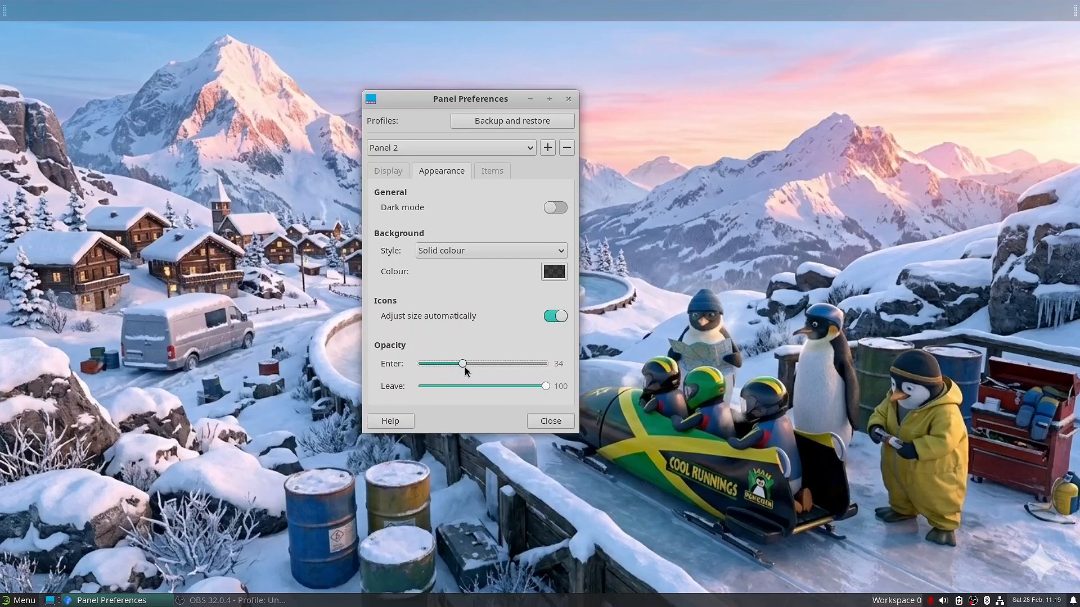
Step: Set Panel 1's background style to Solid colour, try lower Enter opacities and return the opacity to 100
{"action": "left_click", "coordinate": [504, 148]}
{"action": "left_click", "coordinate": [492, 132]}
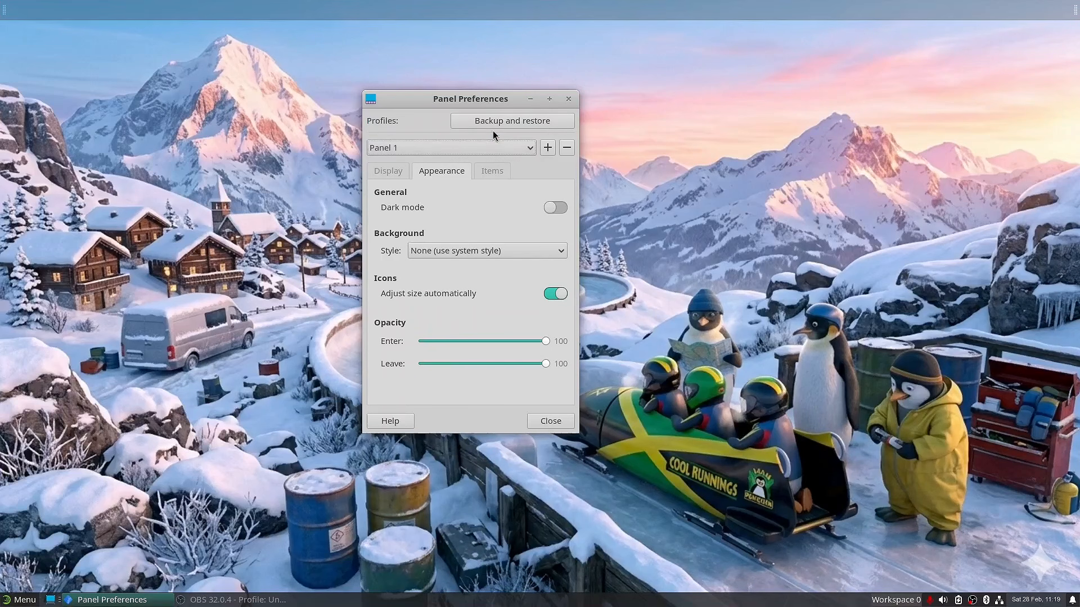
{"action": "left_click", "coordinate": [543, 252]}
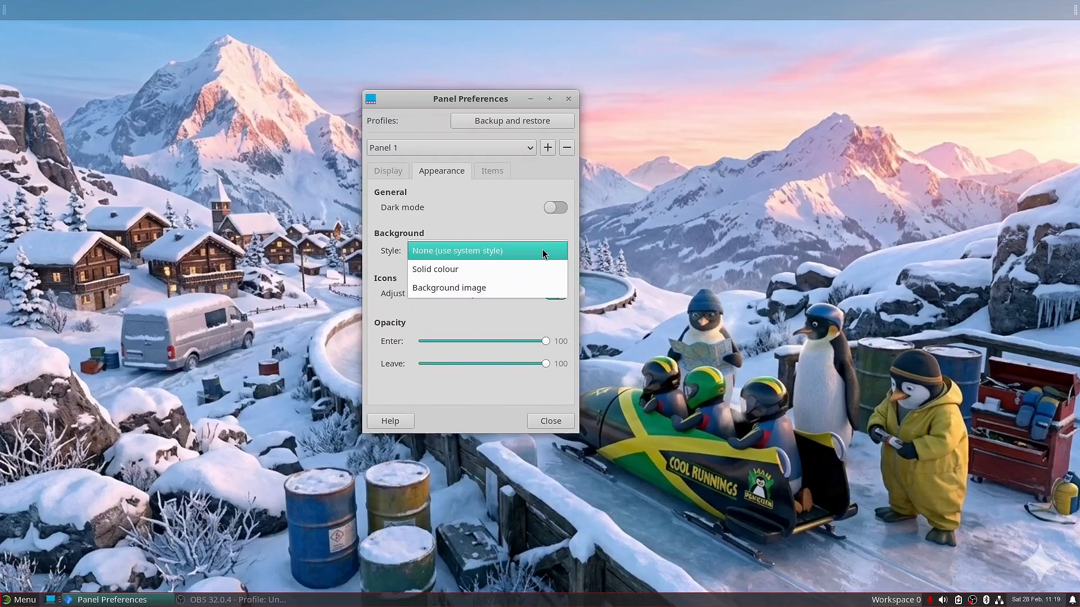
{"action": "left_click", "coordinate": [498, 270]}
{"action": "left_click_drag", "start_coordinate": [545, 366], "coordinate": [475, 366]}
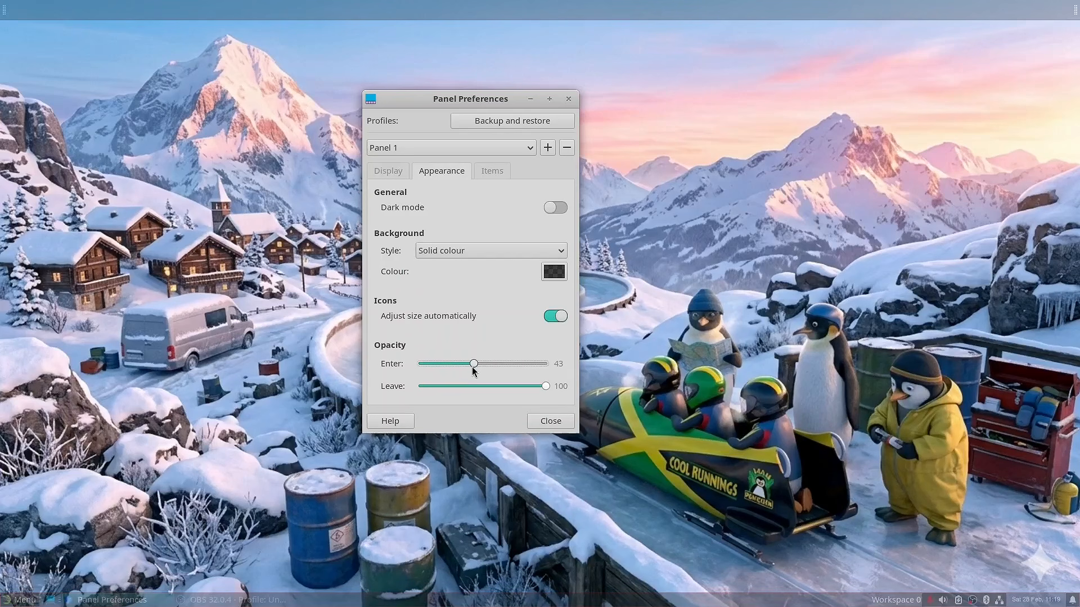
{"action": "left_click_drag", "start_coordinate": [545, 386], "coordinate": [608, 387]}
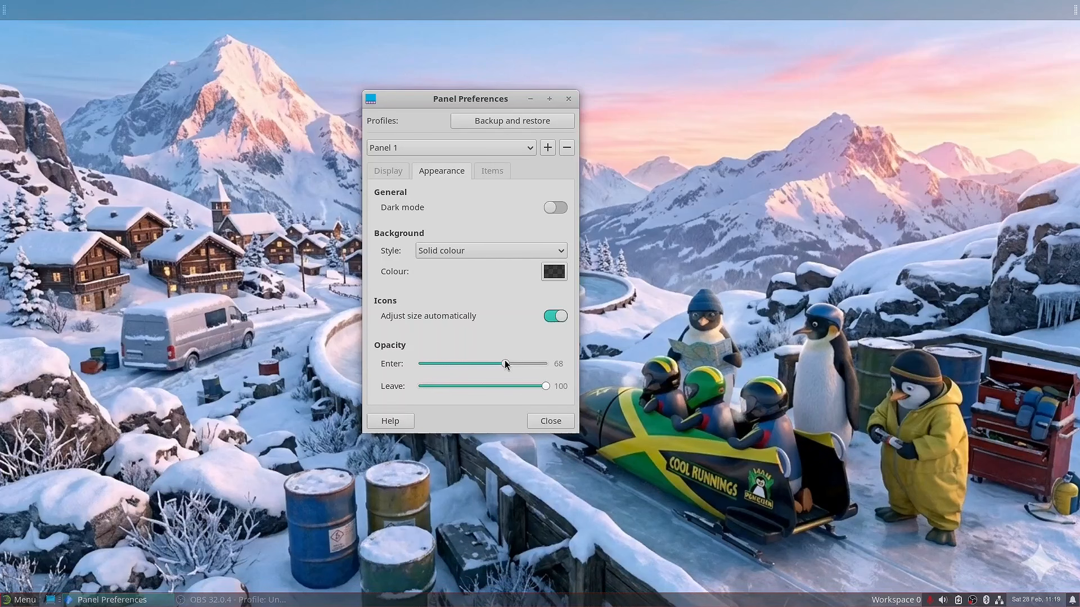
{"action": "left_click_drag", "start_coordinate": [504, 364], "coordinate": [585, 360]}
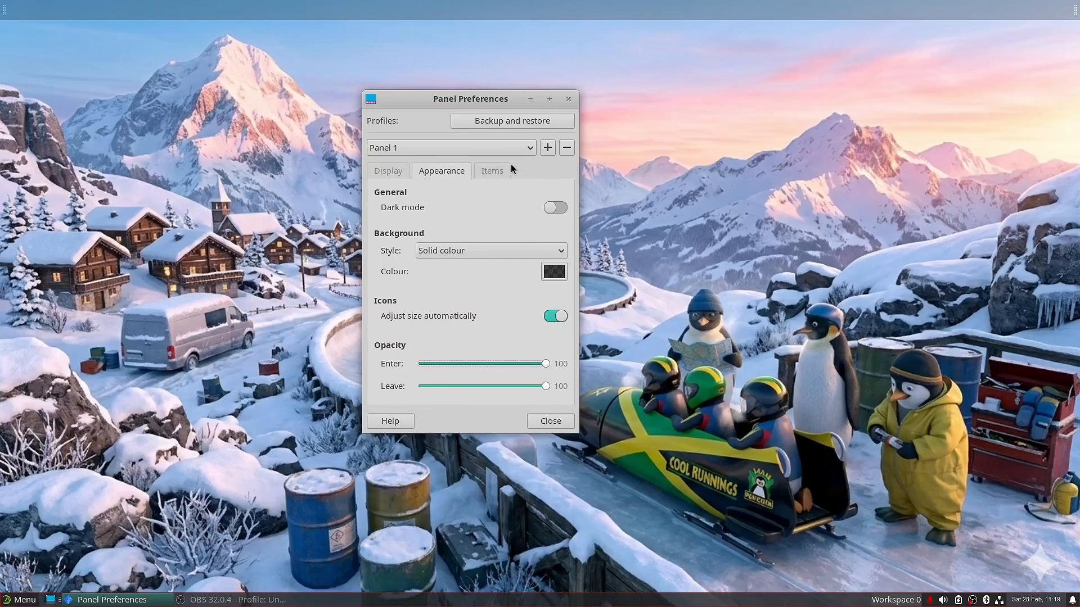
Step: Add a Whisker Menu item to Panel 2
{"action": "left_click", "coordinate": [443, 148]}
{"action": "left_click", "coordinate": [444, 162]}
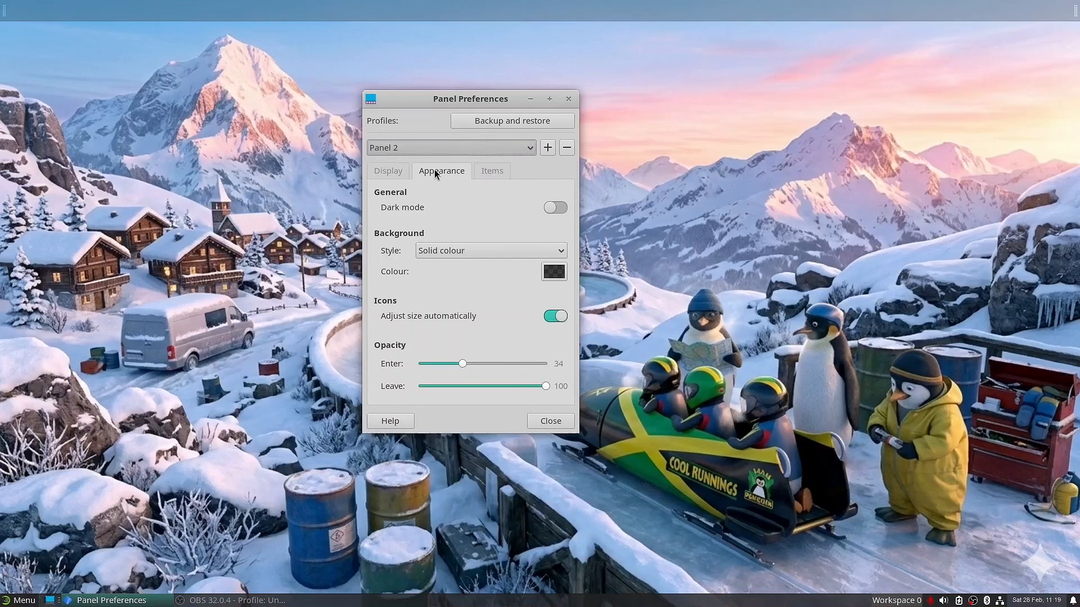
{"action": "left_click", "coordinate": [495, 172]}
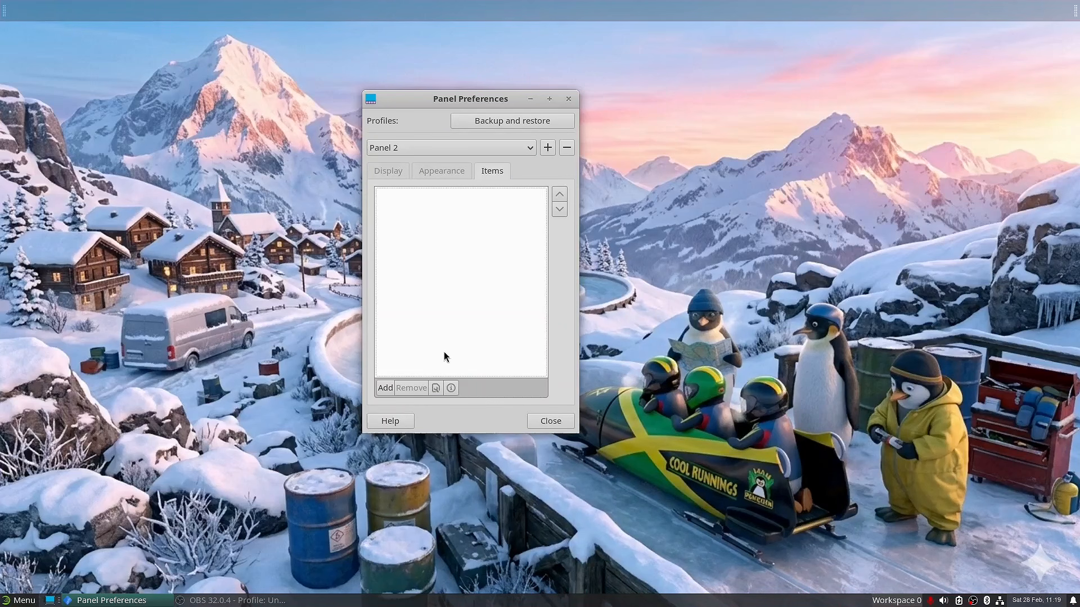
{"action": "left_click", "coordinate": [385, 387]}
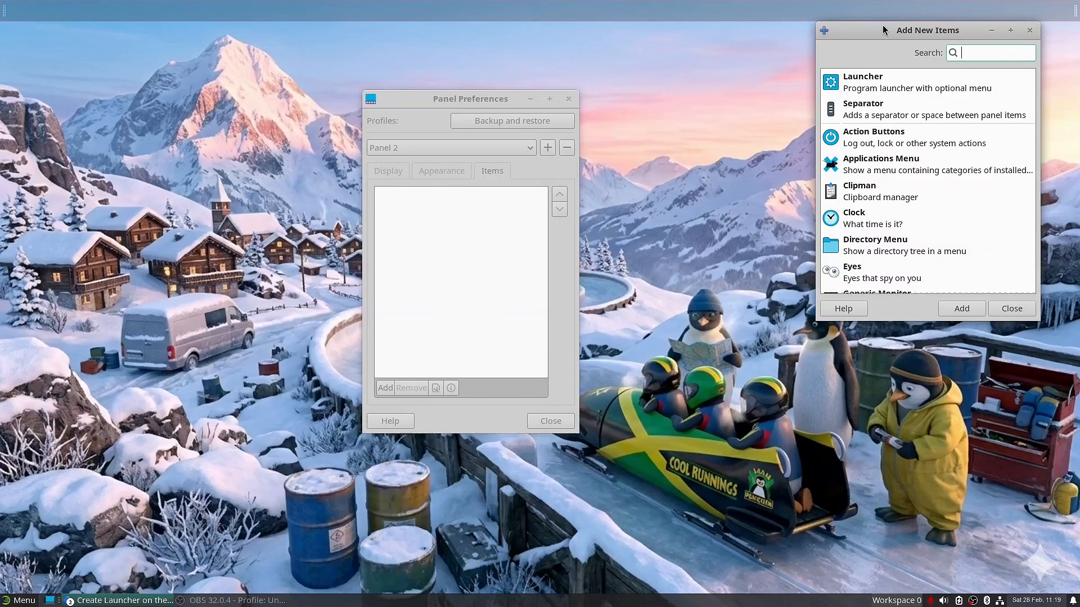
{"action": "left_click_drag", "start_coordinate": [878, 32], "coordinate": [432, 178]}
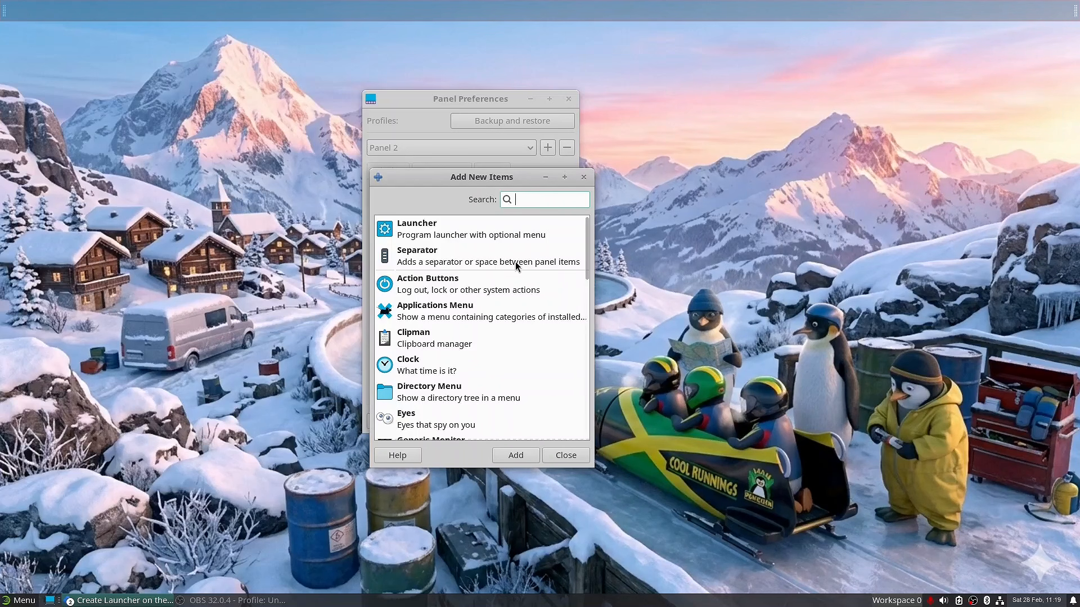
{"action": "left_click_drag", "start_coordinate": [591, 260], "coordinate": [588, 403]}
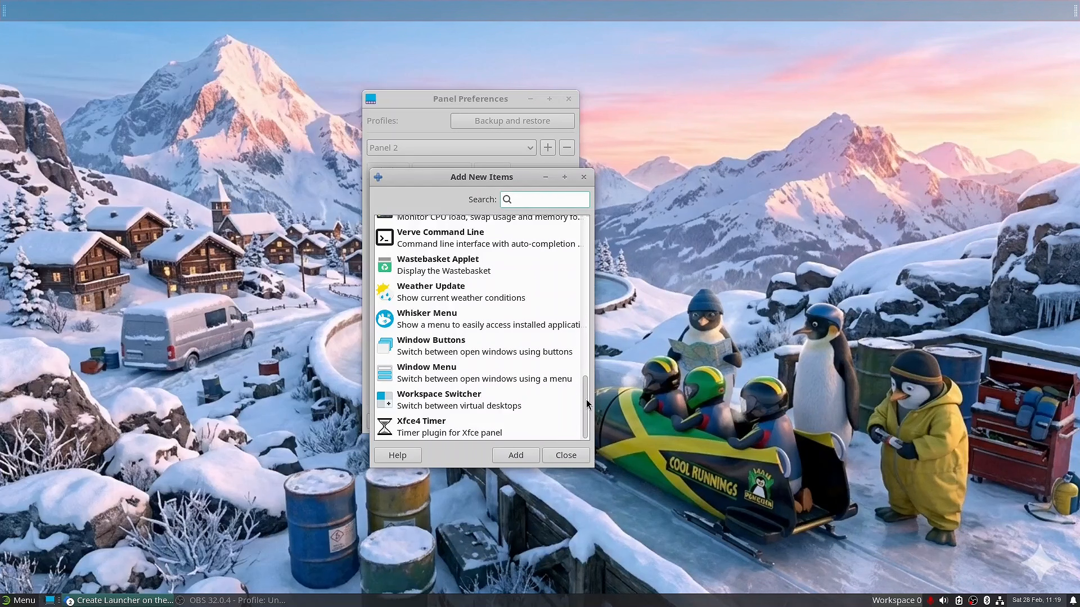
{"action": "left_click", "coordinate": [459, 326]}
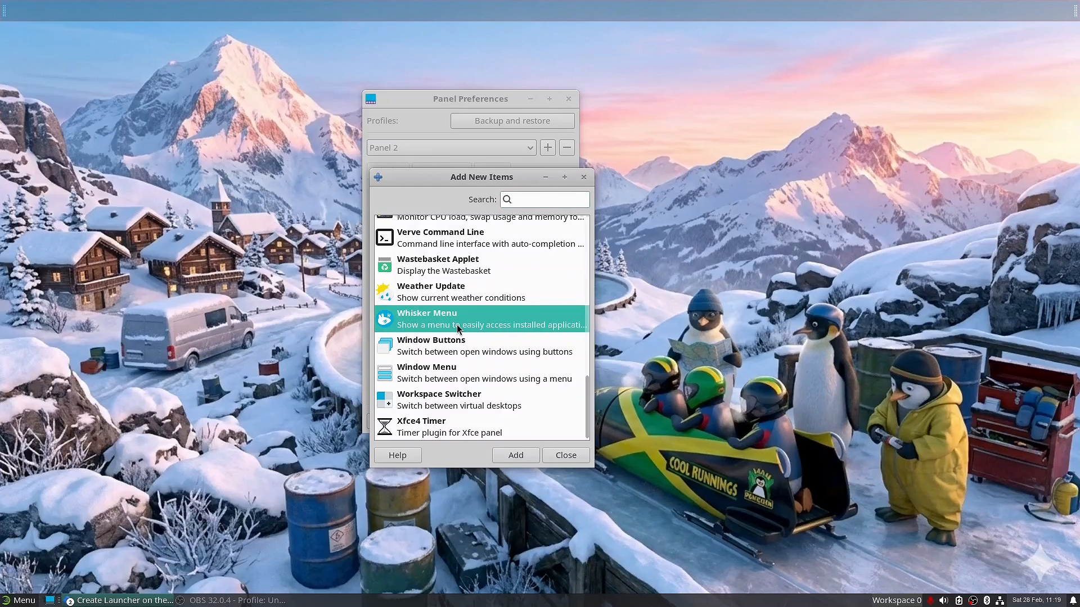
{"action": "left_click", "coordinate": [514, 454]}
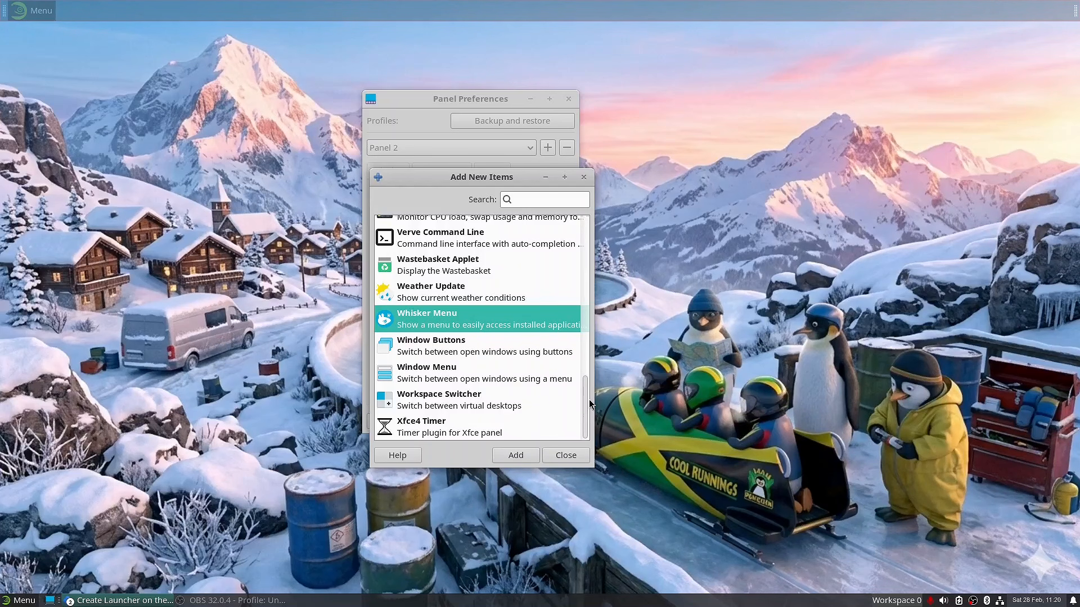
Step: Add four empty Launcher items to Panel 2 after the Whisker Menu and finish adding items
{"action": "left_click_drag", "start_coordinate": [589, 400], "coordinate": [591, 244]}
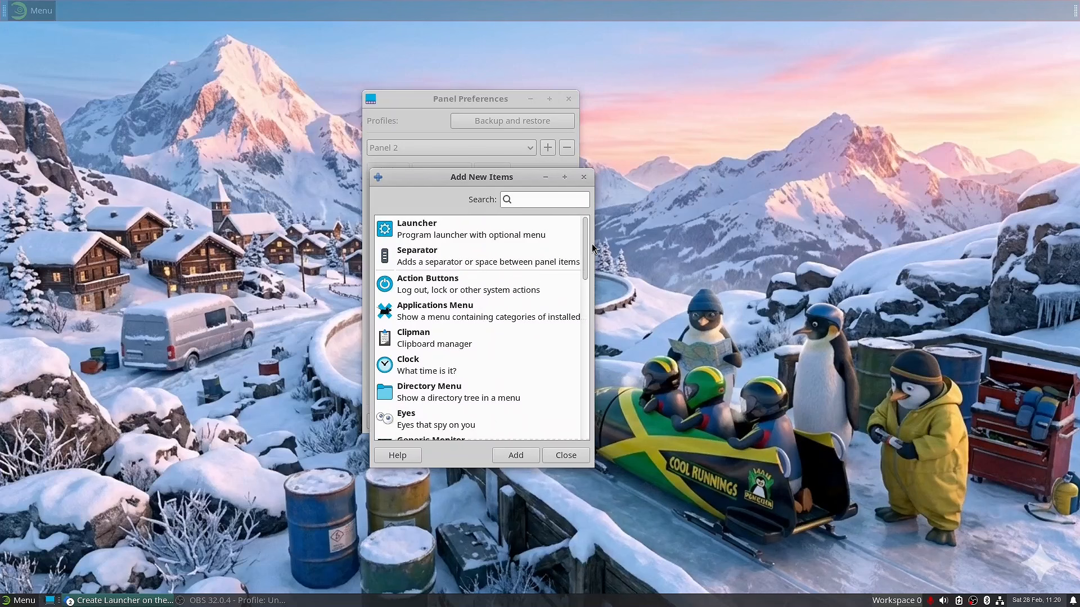
{"action": "left_click", "coordinate": [460, 240]}
{"action": "left_click", "coordinate": [528, 461]}
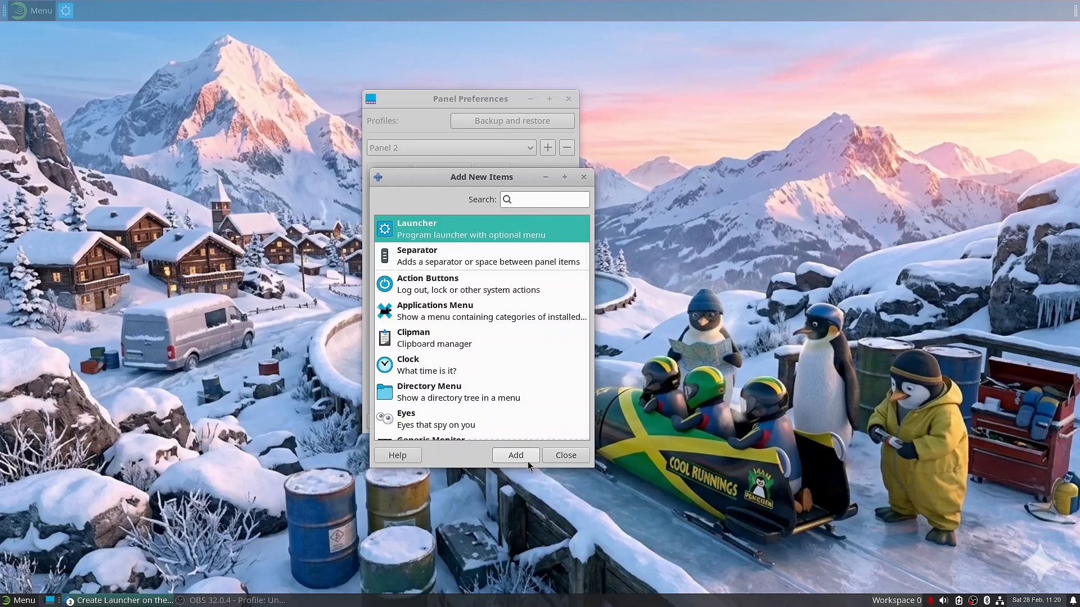
{"action": "left_click", "coordinate": [527, 461]}
{"action": "left_click", "coordinate": [527, 460]}
{"action": "left_click", "coordinate": [528, 460]}
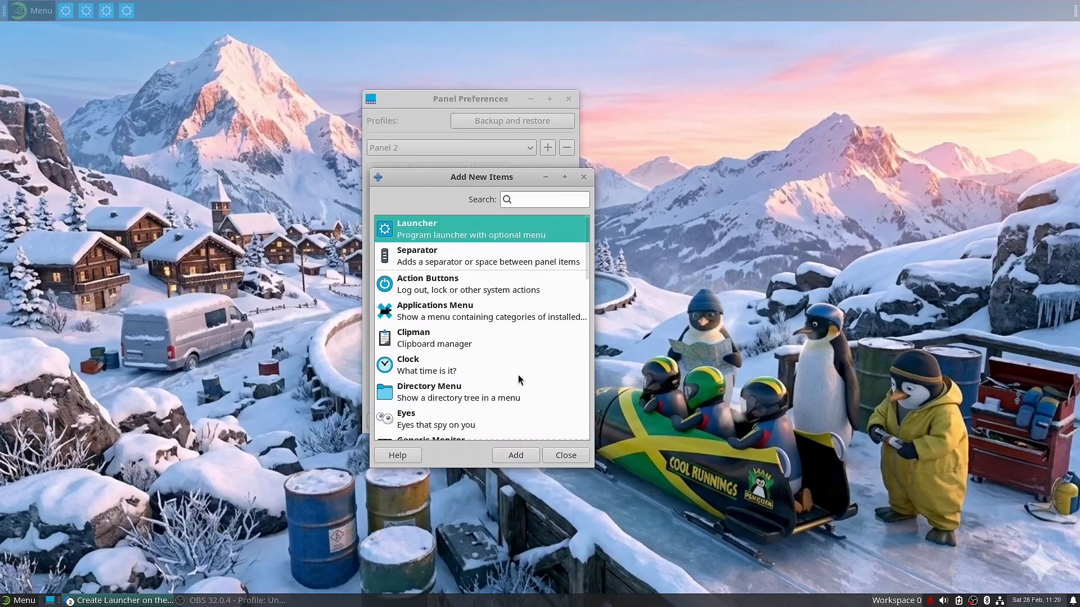
{"action": "left_click", "coordinate": [564, 453]}
Step: Assign Thunar File Manager to Panel 2's first launcher
{"action": "left_click", "coordinate": [410, 211]}
{"action": "double_click", "coordinate": [409, 211]}
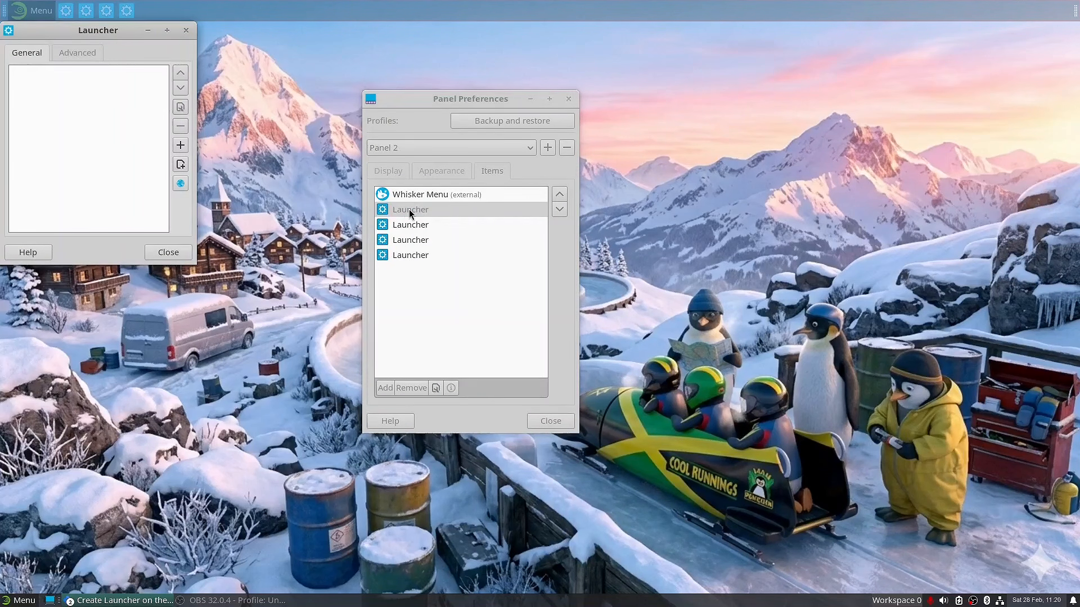
{"action": "left_click_drag", "start_coordinate": [77, 34], "coordinate": [392, 155]}
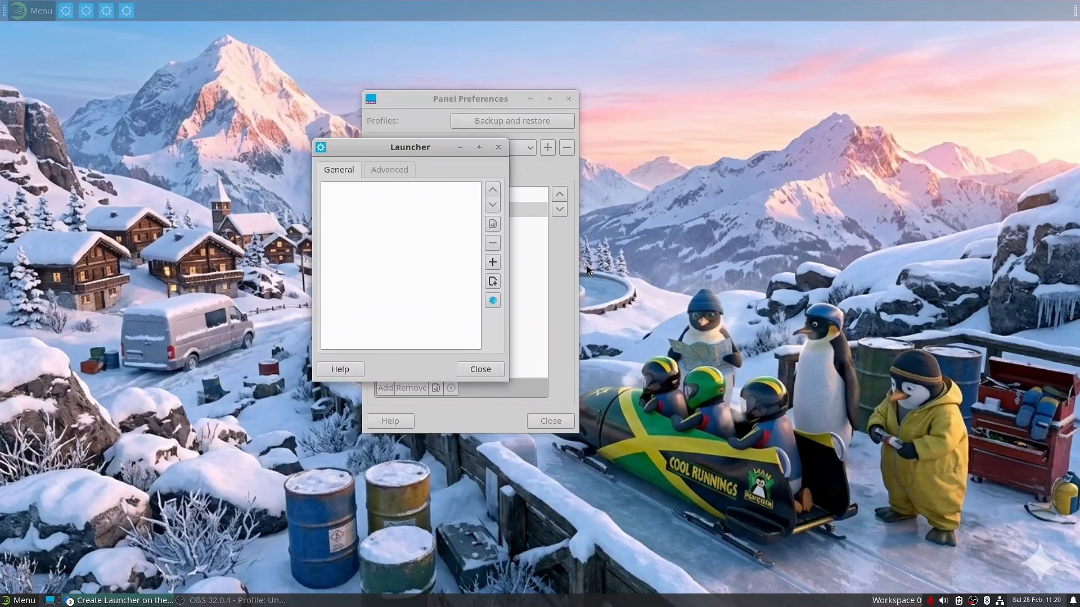
{"action": "left_click", "coordinate": [491, 268]}
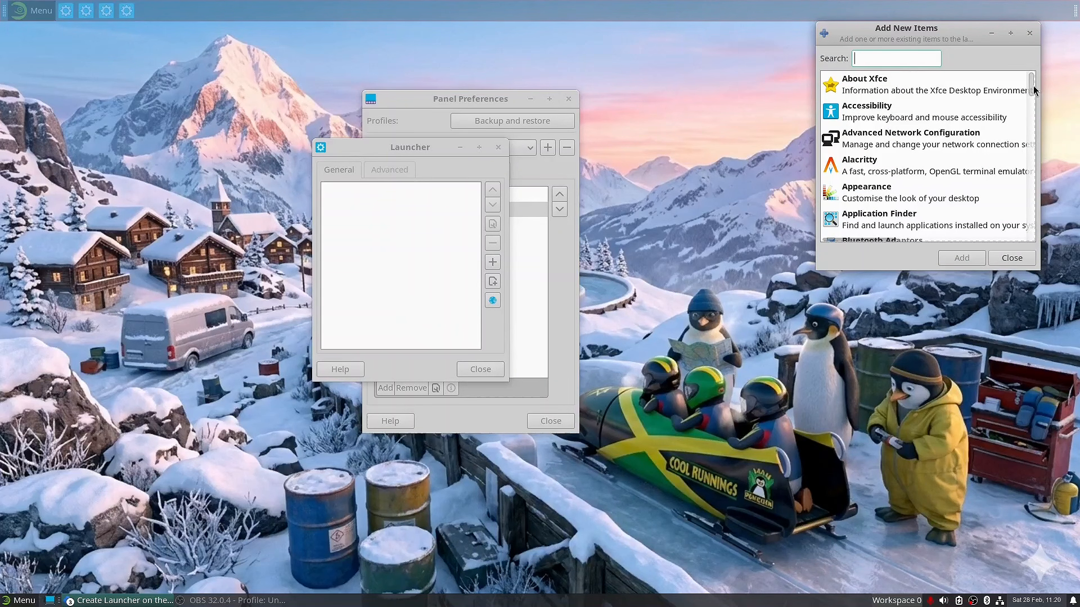
{"action": "left_click_drag", "start_coordinate": [1033, 90], "coordinate": [1032, 217]}
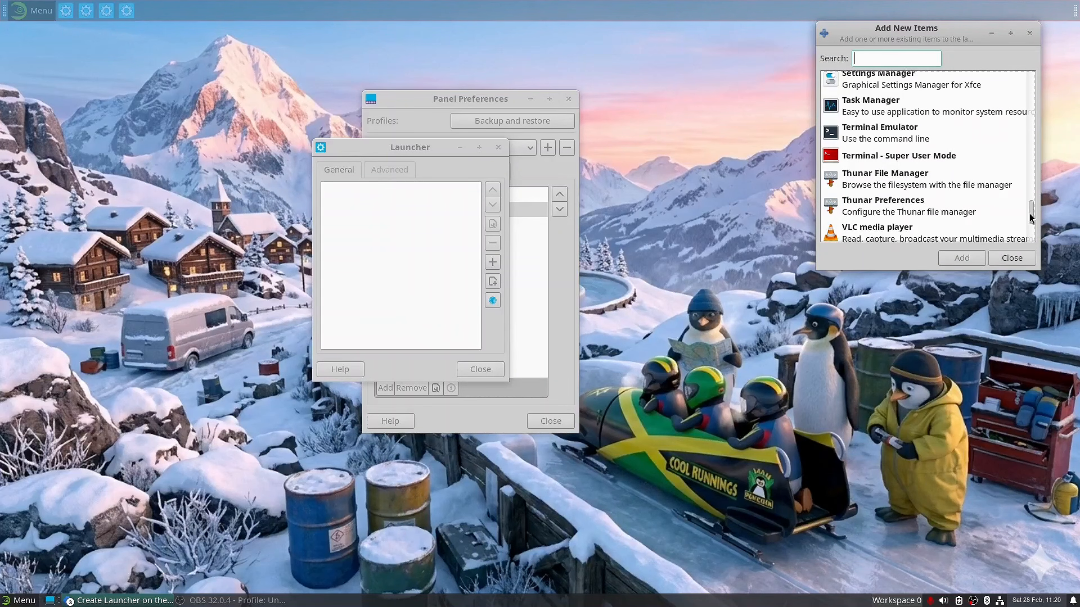
{"action": "left_click", "coordinate": [928, 179]}
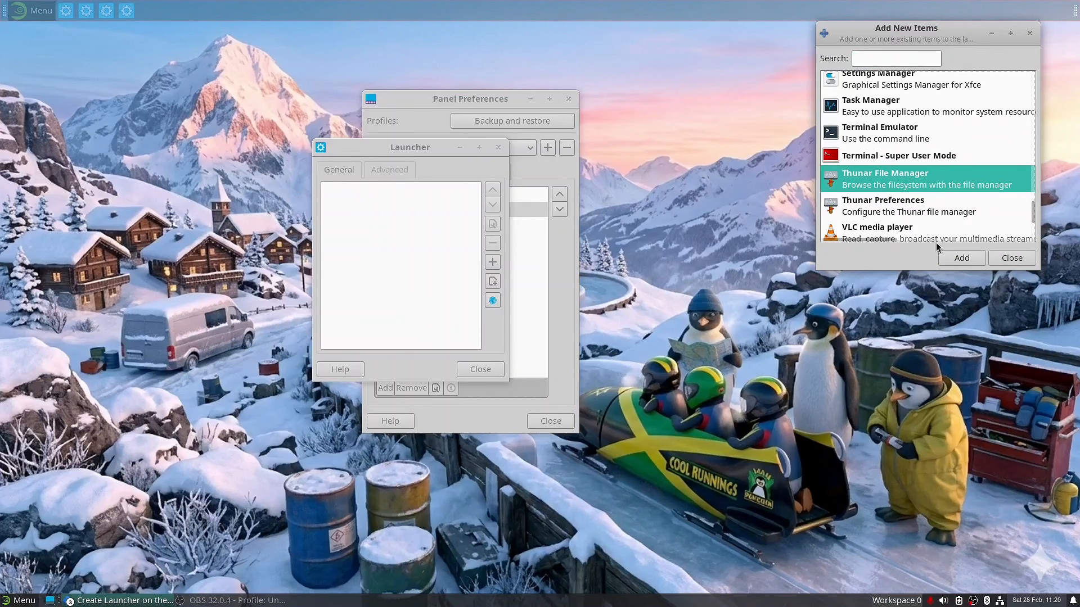
{"action": "left_click", "coordinate": [960, 257]}
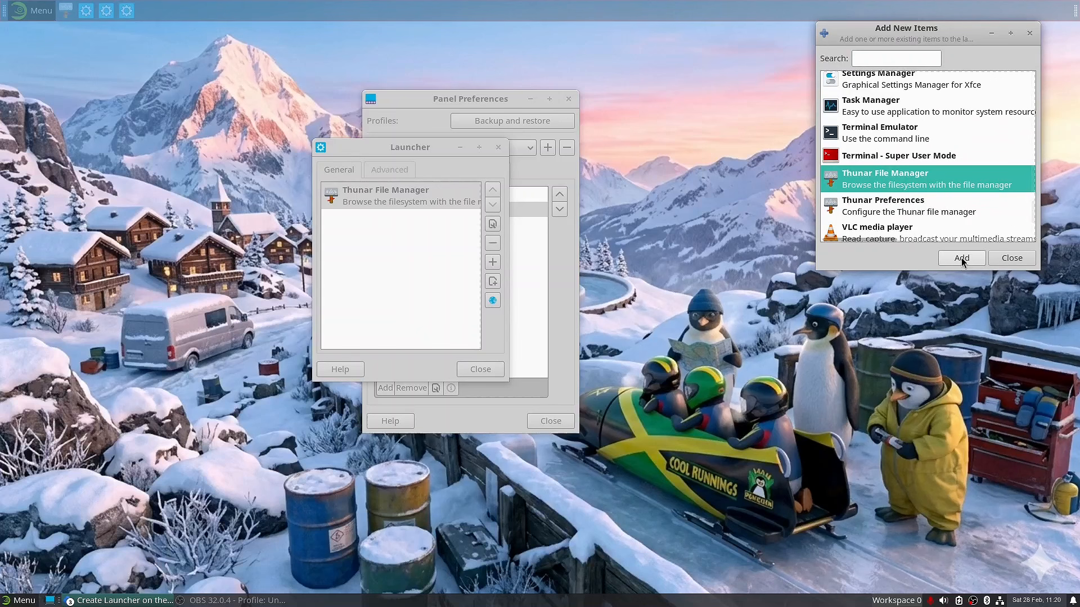
{"action": "left_click", "coordinate": [481, 369]}
Step: Find Firefox among the applications and assign it to Panel 2's second launcher
{"action": "double_click", "coordinate": [419, 224]}
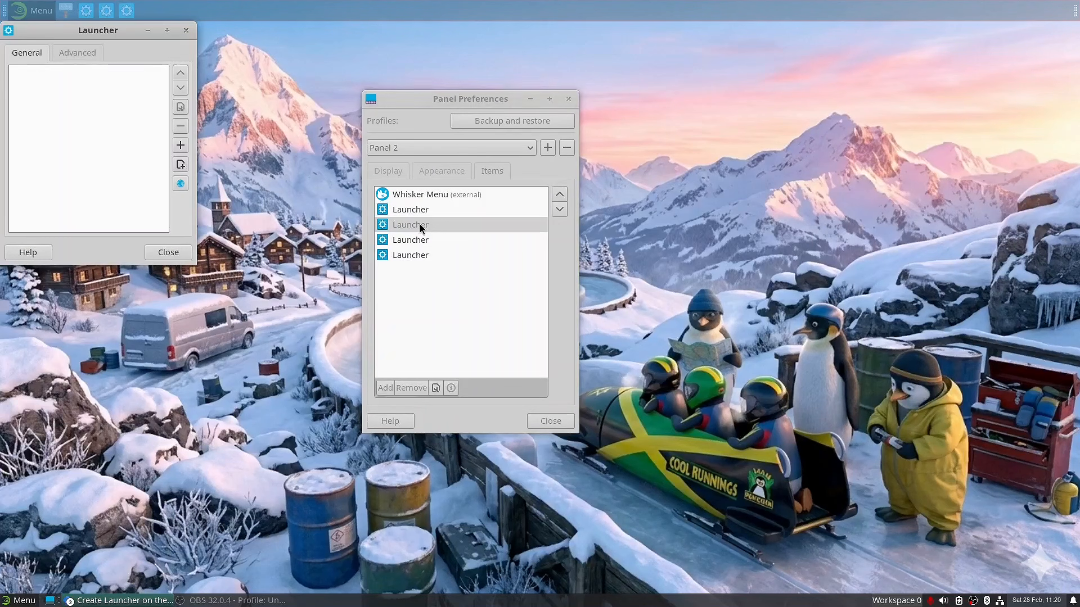
{"action": "left_click_drag", "start_coordinate": [112, 29], "coordinate": [532, 150]}
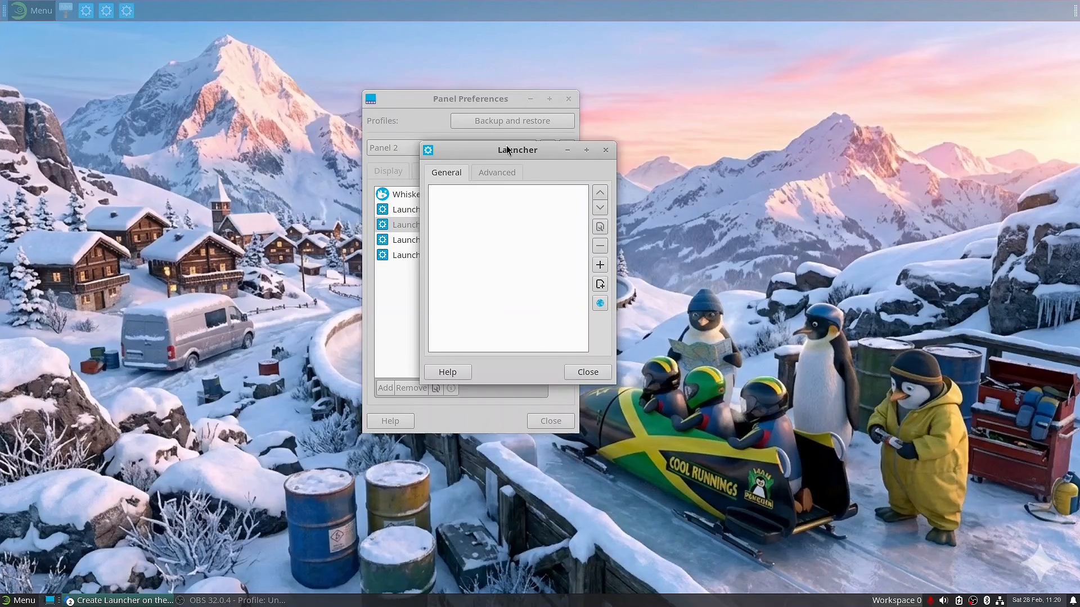
{"action": "left_click", "coordinate": [600, 265]}
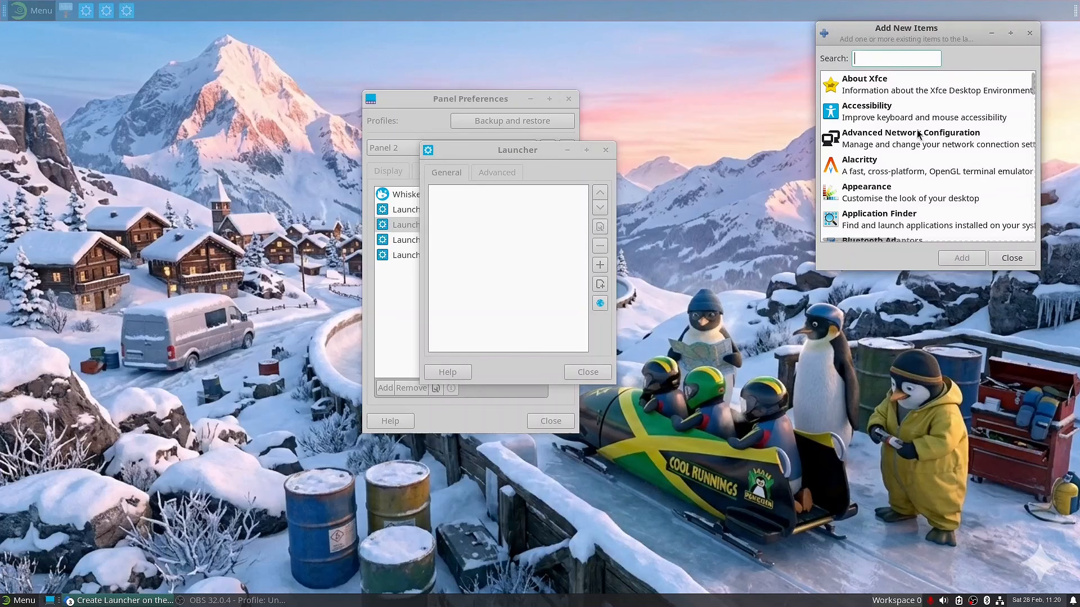
{"action": "type", "text": "firef"}
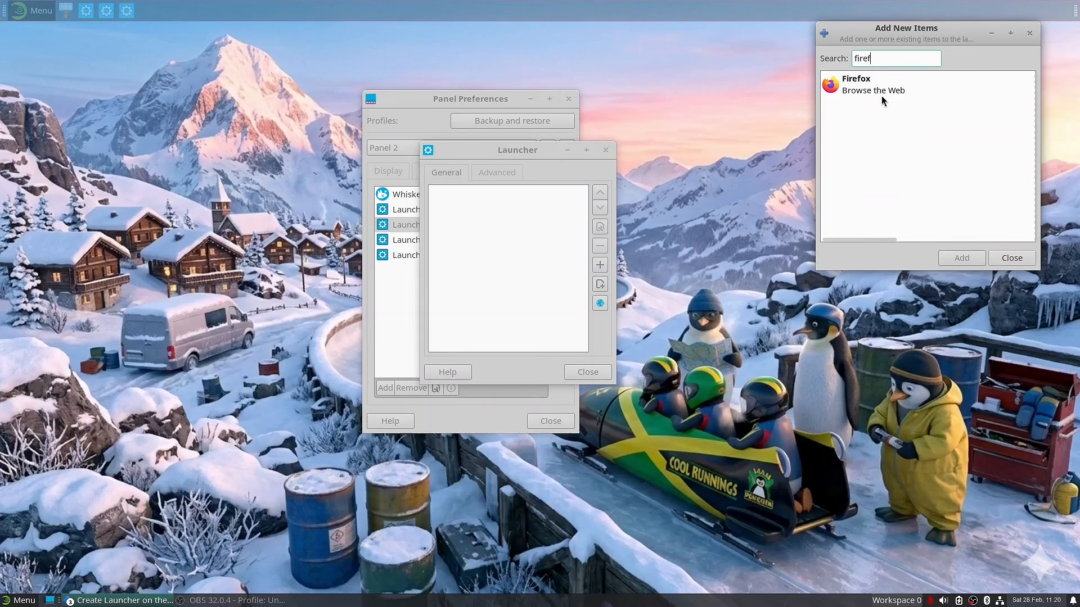
{"action": "key", "text": "Down"}
{"action": "left_click", "coordinate": [962, 258]}
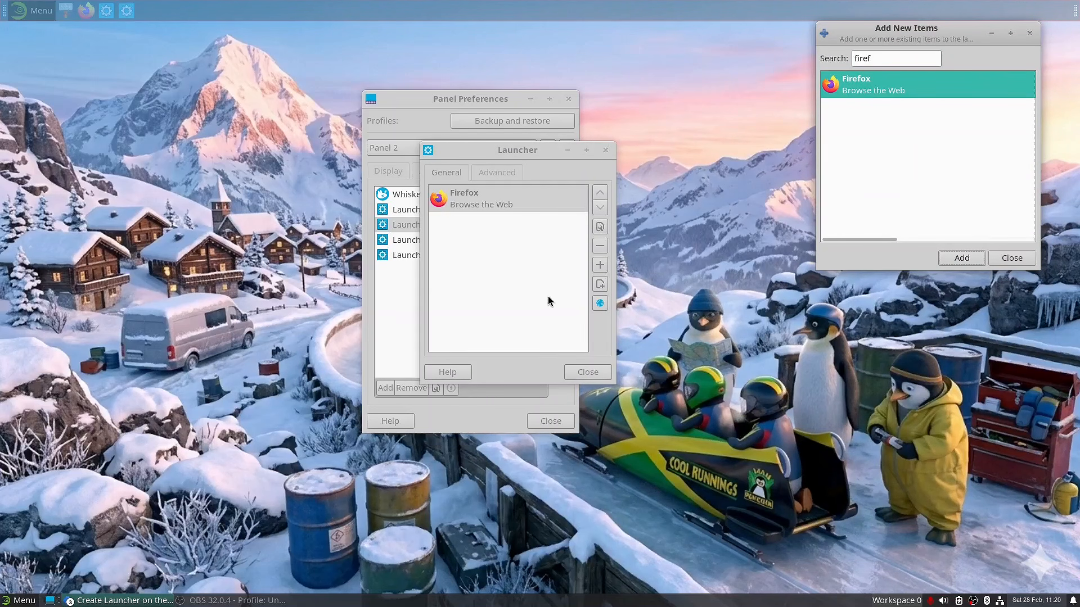
{"action": "left_click", "coordinate": [586, 372]}
Step: Fill Panel 2's third launcher with LibreOffice Writer, Calc, Impress and Draw, and check its drop-down list of applications on the panel
{"action": "double_click", "coordinate": [411, 240]}
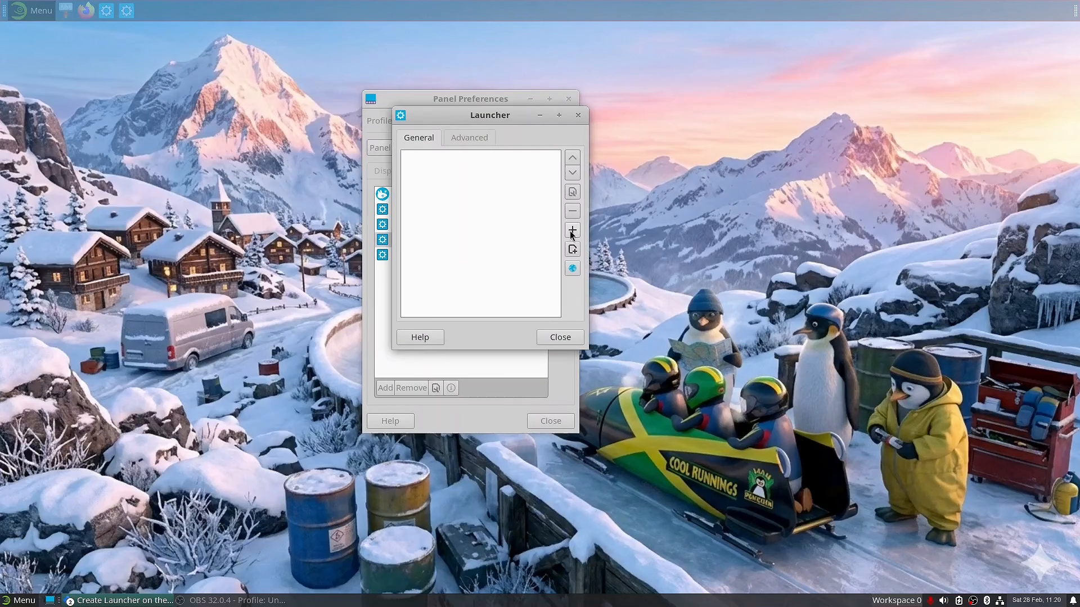
{"action": "left_click", "coordinate": [571, 231]}
{"action": "type", "text": "libr"}
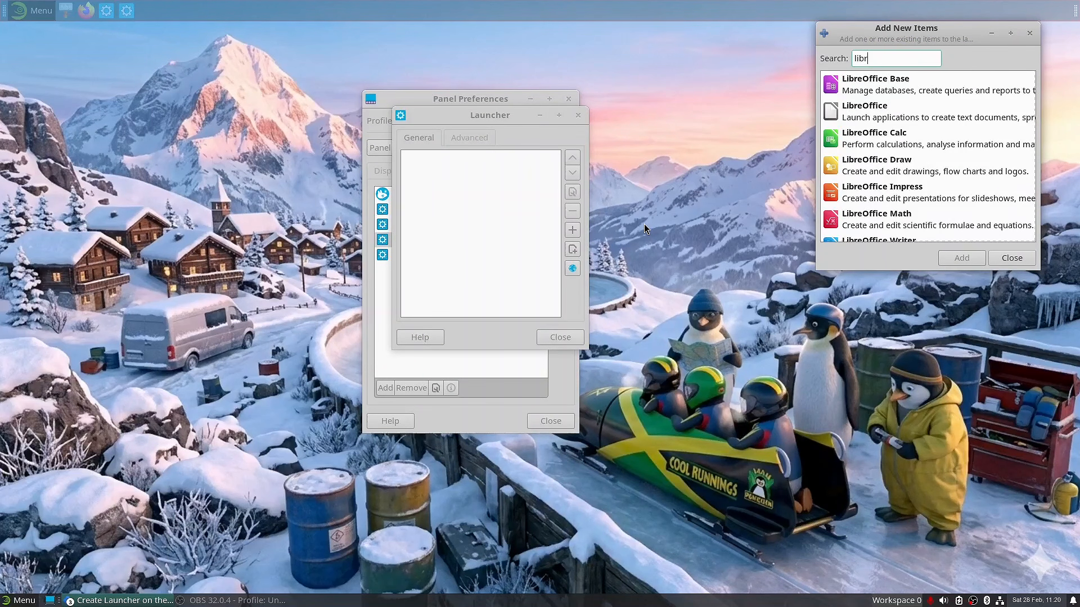
{"action": "scroll", "coordinate": [895, 176], "scroll_direction": "down", "scroll_amount": 1}
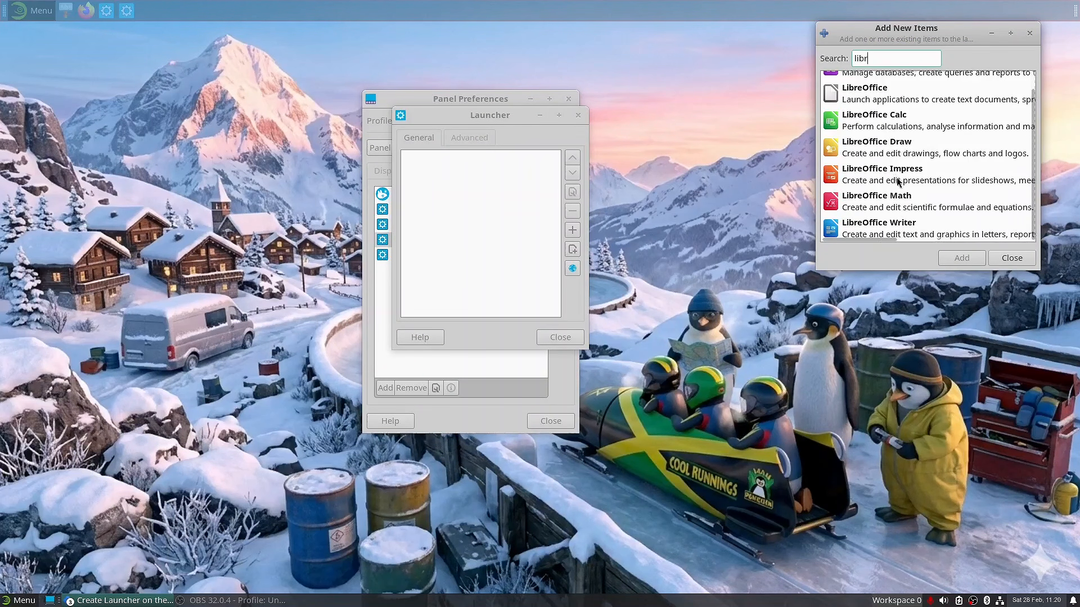
{"action": "double_click", "coordinate": [898, 225]}
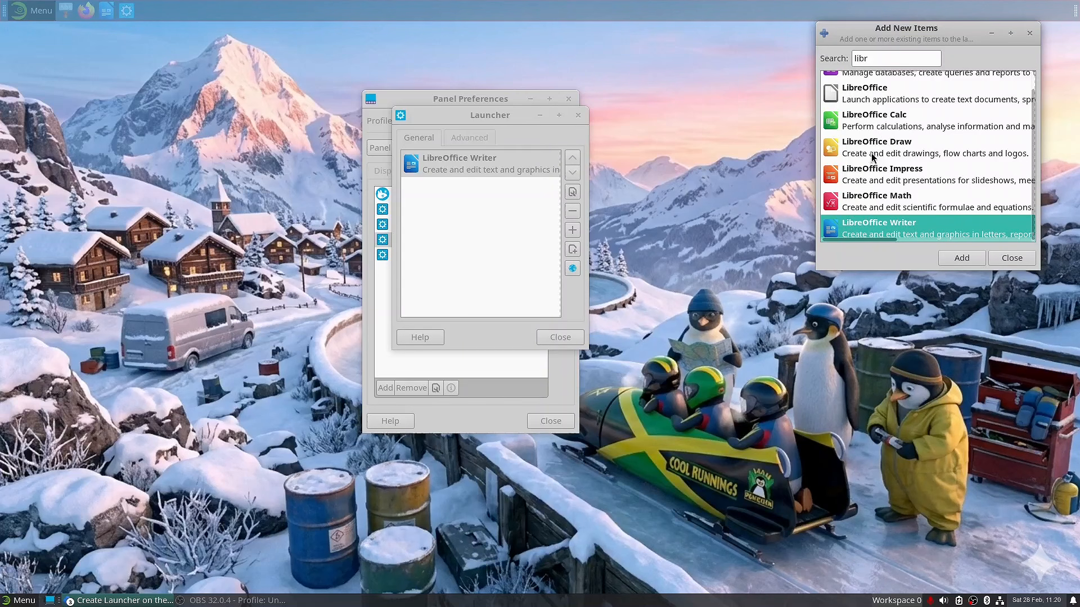
{"action": "double_click", "coordinate": [881, 128]}
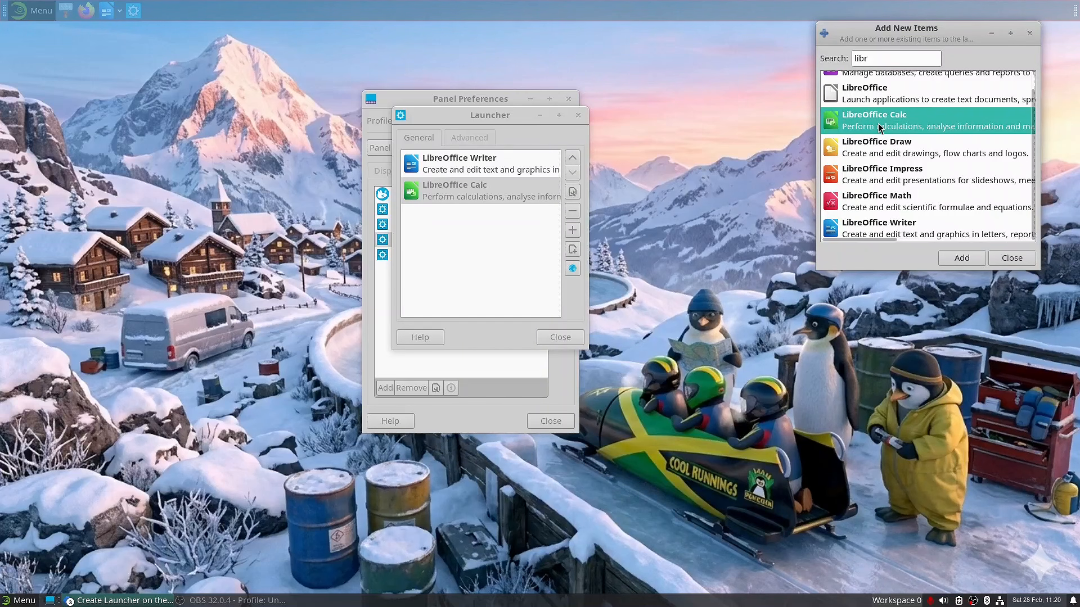
{"action": "double_click", "coordinate": [893, 174]}
{"action": "double_click", "coordinate": [889, 148]}
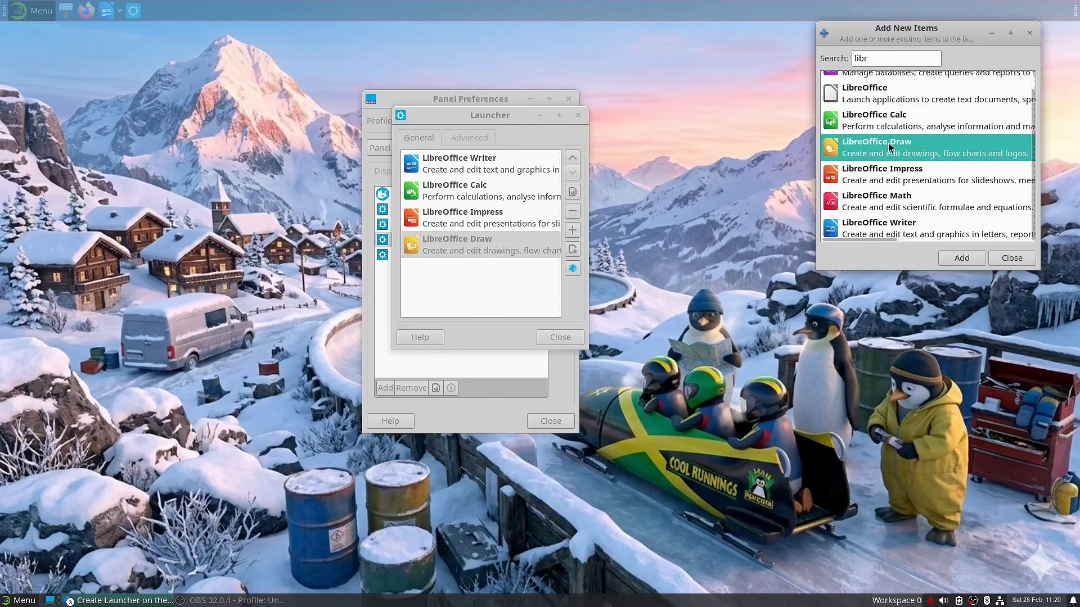
{"action": "left_click", "coordinate": [1004, 260]}
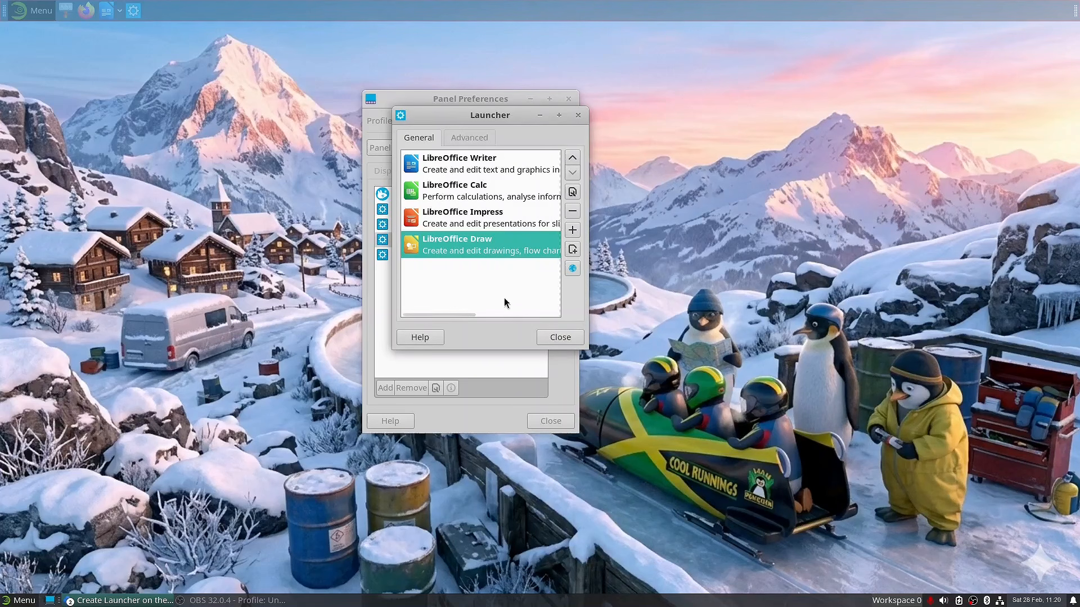
{"action": "left_click", "coordinate": [551, 337]}
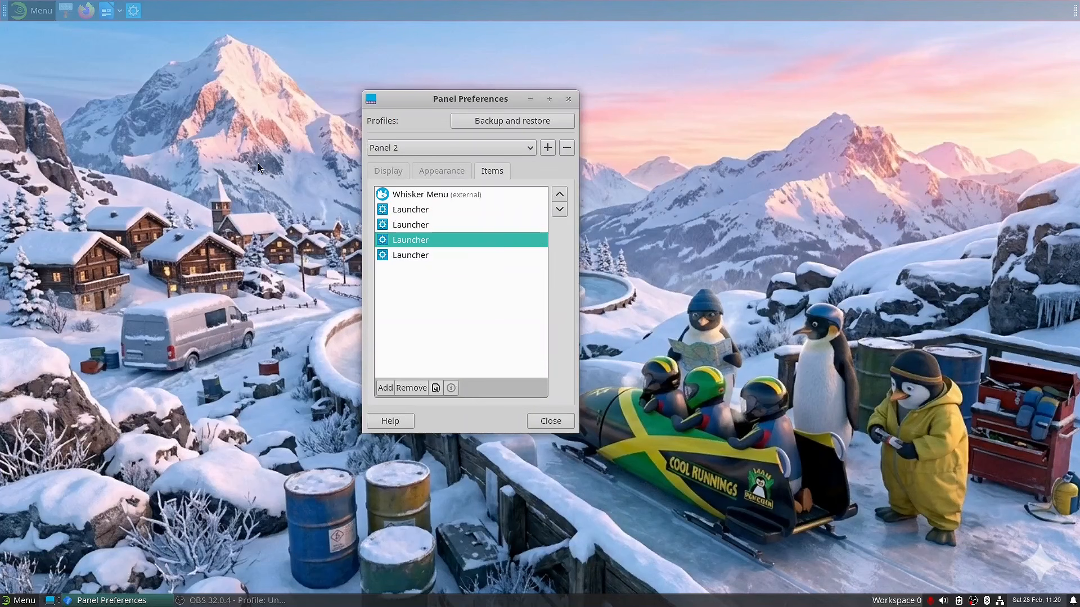
{"action": "left_click", "coordinate": [122, 14]}
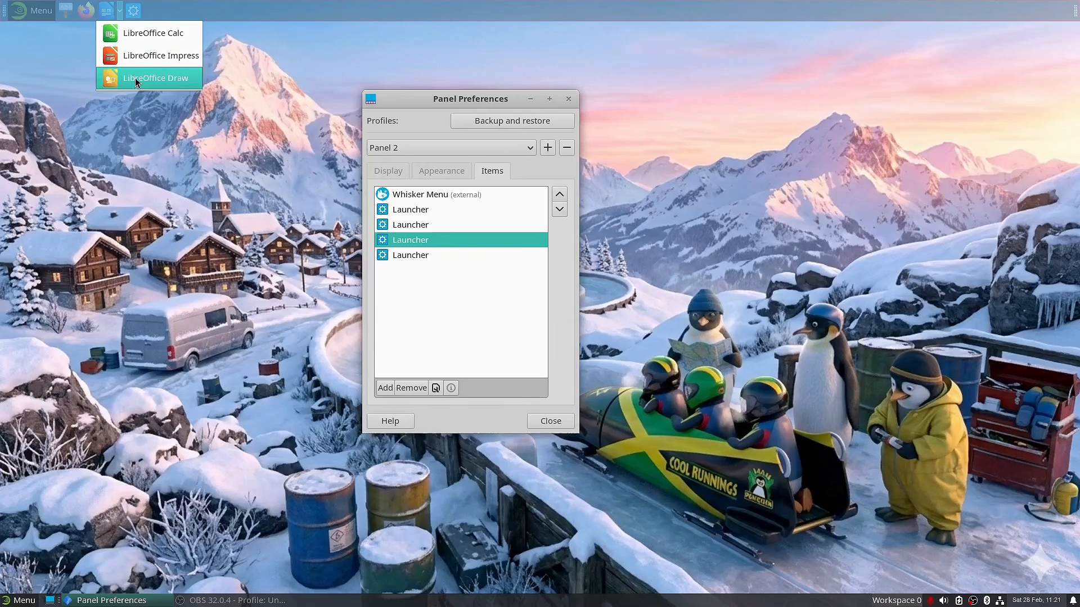
{"action": "left_click", "coordinate": [298, 67]}
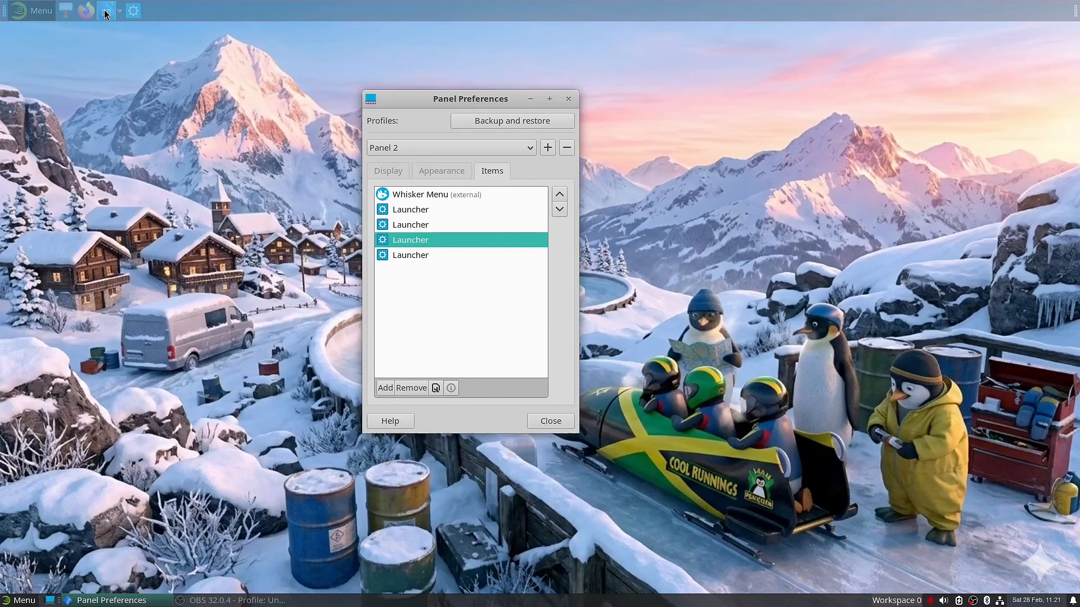
Step: Find VLC media player among the applications and assign it to Panel 2's fourth launcher
{"action": "double_click", "coordinate": [422, 255]}
{"action": "left_click_drag", "start_coordinate": [100, 31], "coordinate": [534, 157]}
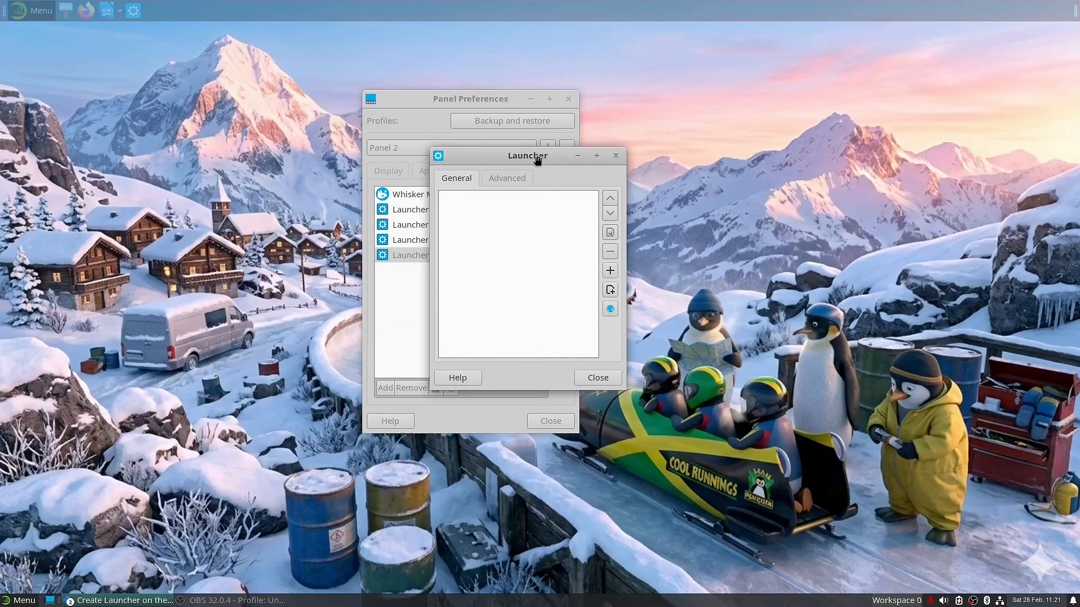
{"action": "left_click", "coordinate": [617, 276]}
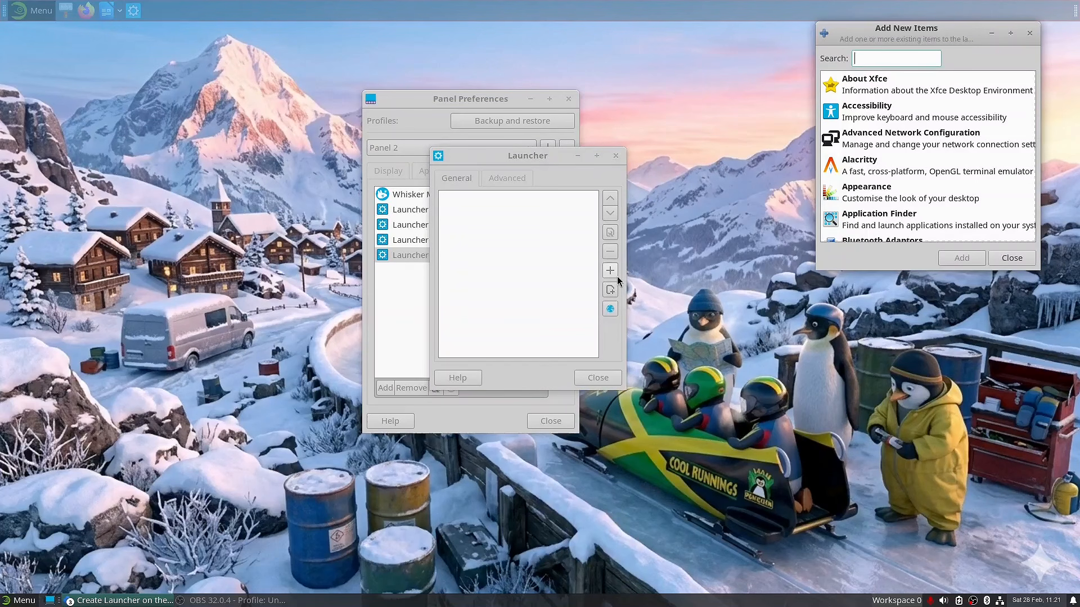
{"action": "type", "text": "vlc"}
{"action": "left_click", "coordinate": [956, 84]}
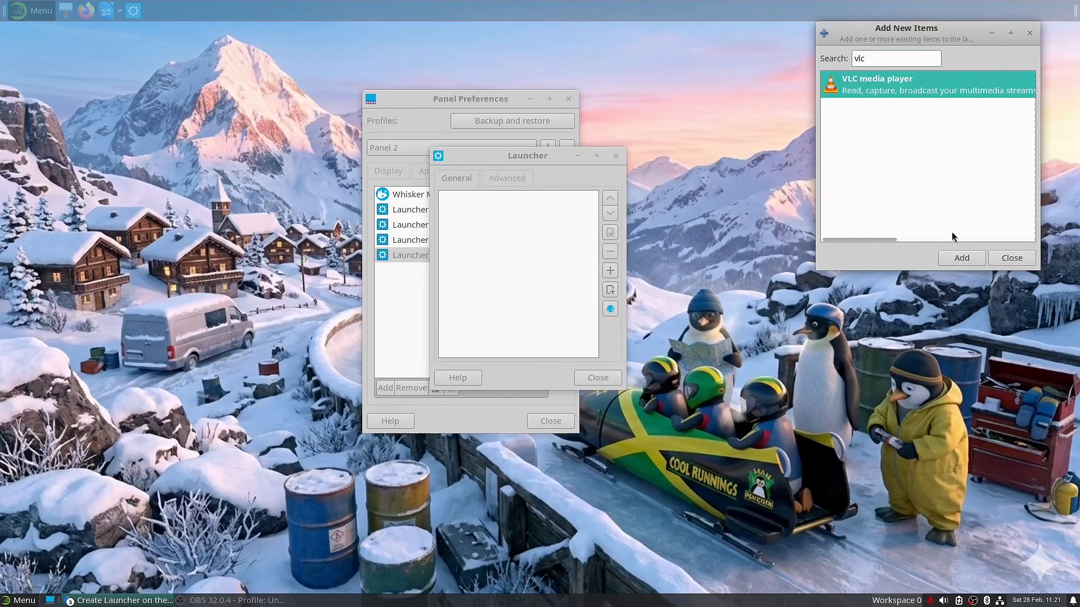
{"action": "left_click", "coordinate": [967, 262]}
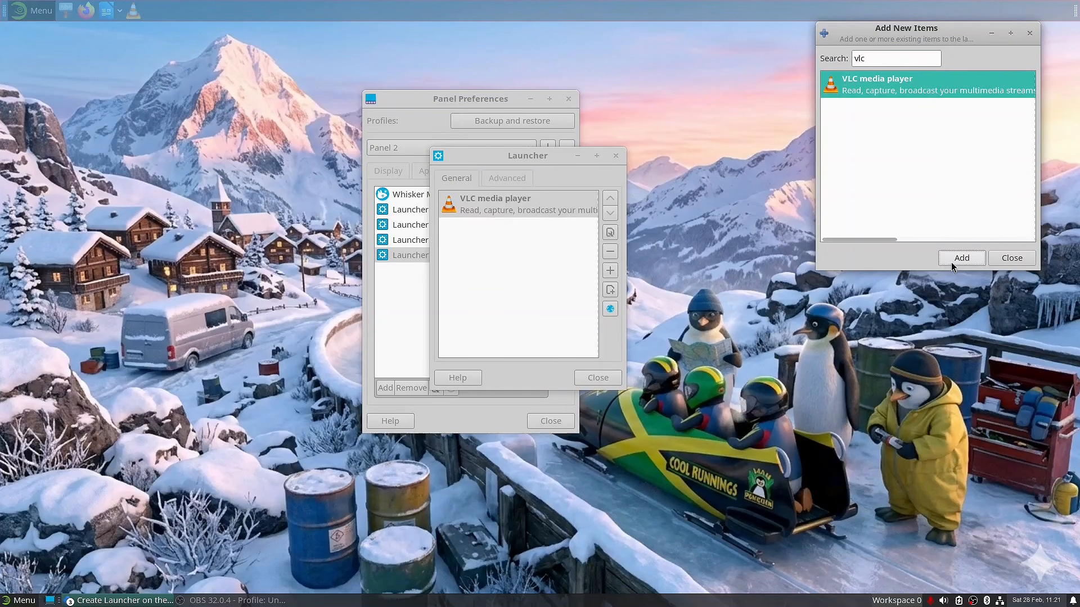
Step: Close VLC's launcher setup and look through all the item types that can be added to Panel 2
{"action": "left_click", "coordinate": [1024, 260]}
{"action": "left_click", "coordinate": [599, 377]}
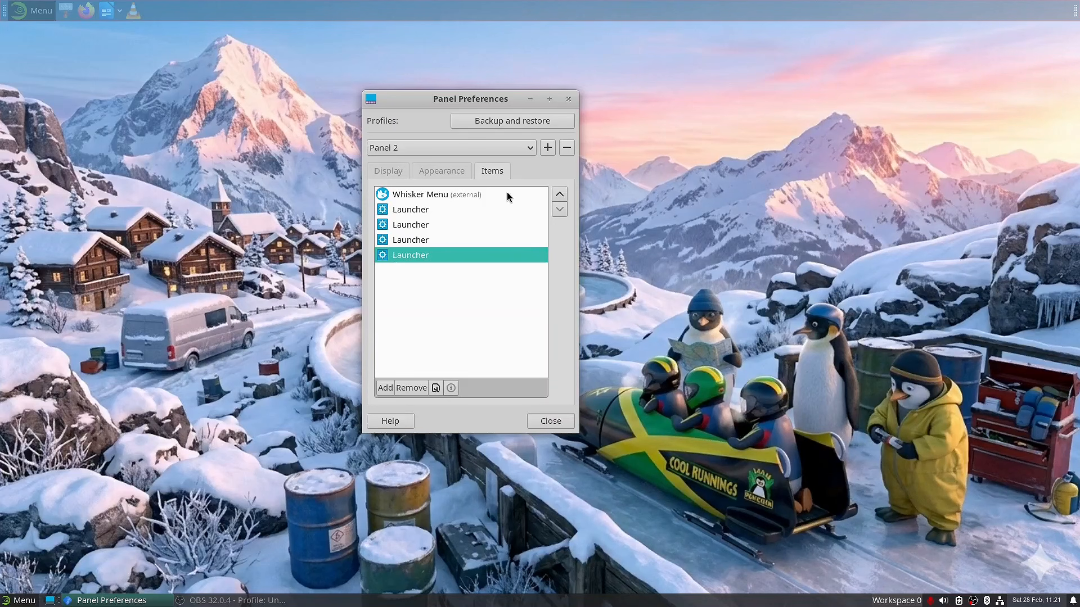
{"action": "left_click", "coordinate": [385, 389]}
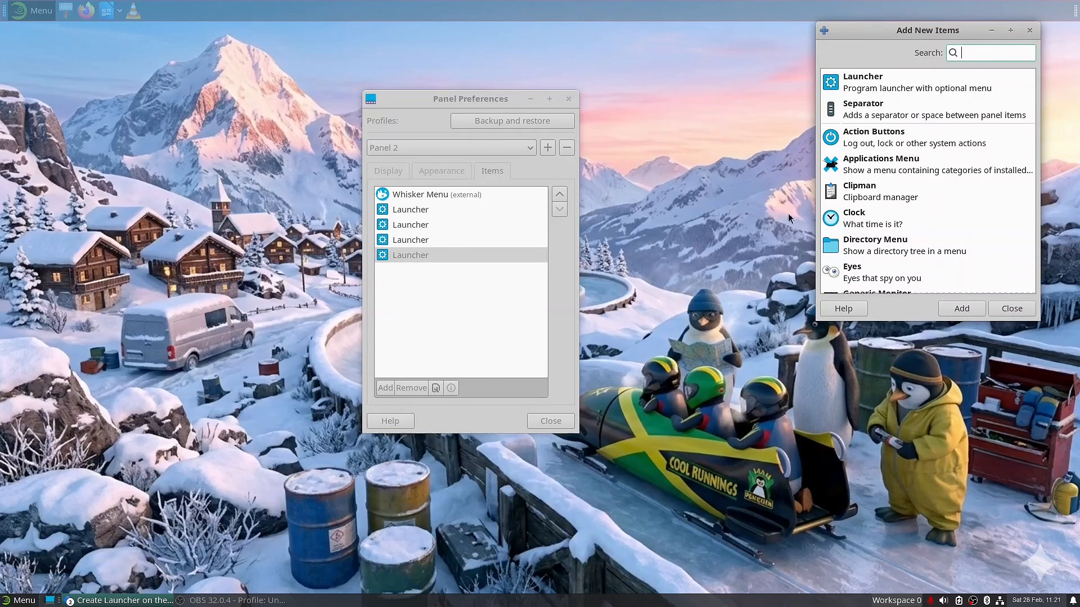
{"action": "scroll", "coordinate": [928, 130], "scroll_direction": "down", "scroll_amount": 2}
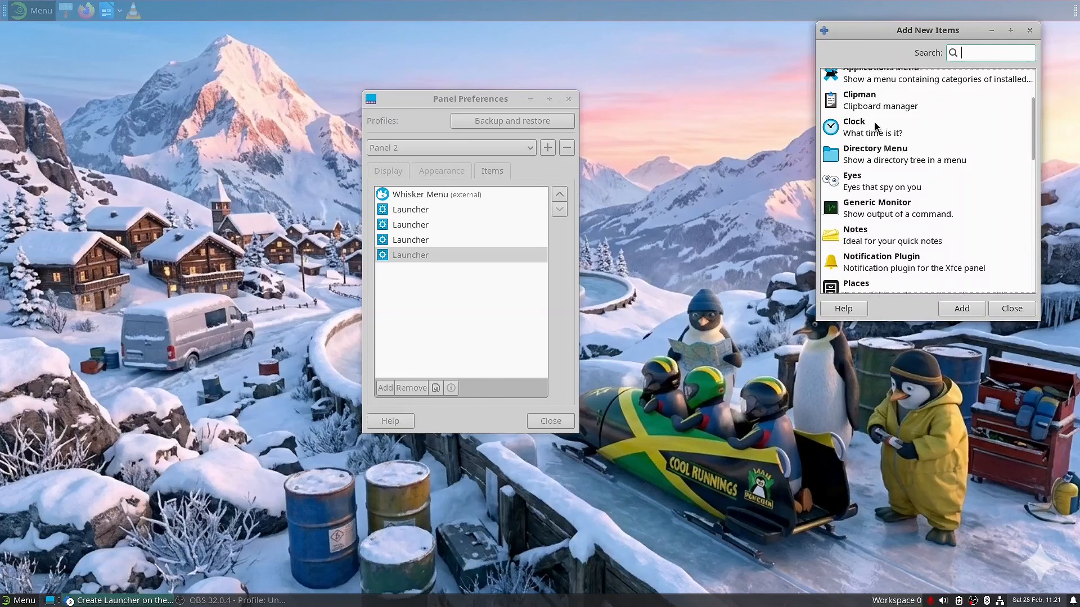
{"action": "scroll", "coordinate": [924, 186], "scroll_direction": "down", "scroll_amount": 1}
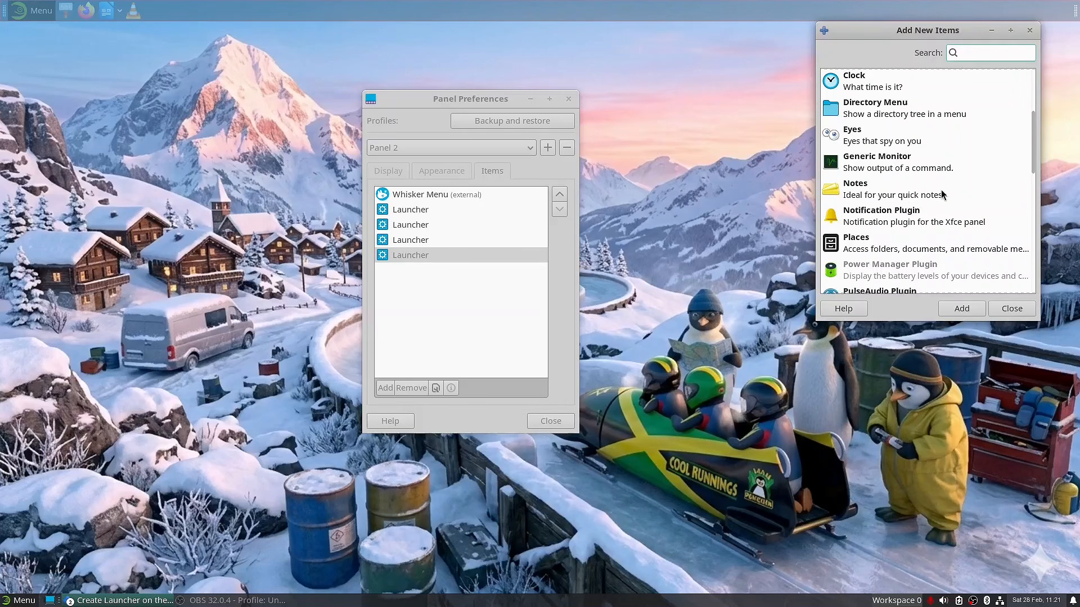
{"action": "scroll", "coordinate": [925, 189], "scroll_direction": "down", "scroll_amount": 3}
{"action": "scroll", "coordinate": [934, 226], "scroll_direction": "down", "scroll_amount": 4}
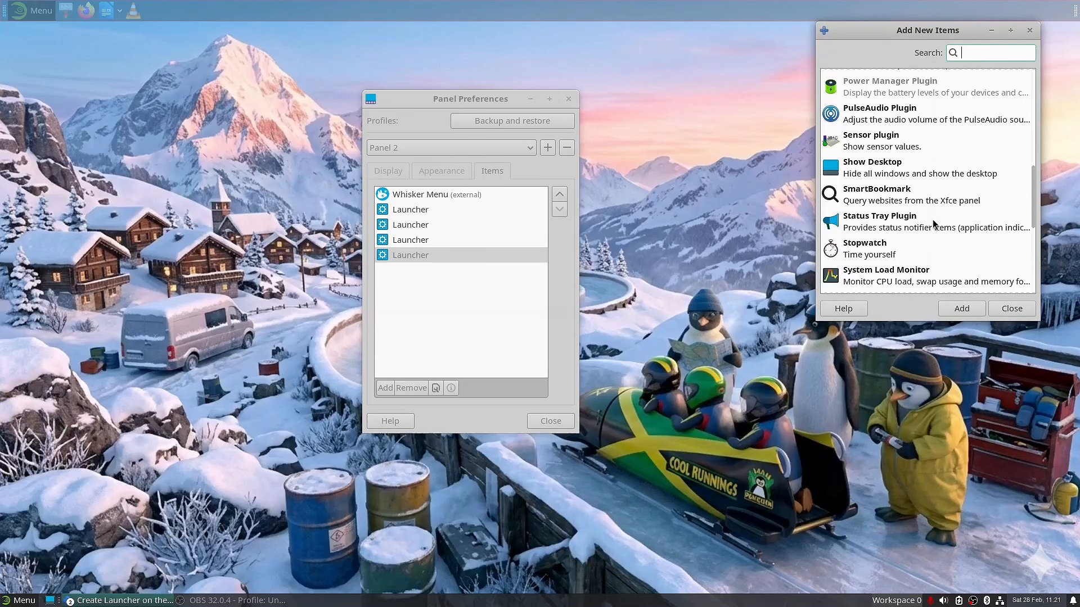
{"action": "scroll", "coordinate": [935, 220], "scroll_direction": "down", "scroll_amount": 1}
{"action": "scroll", "coordinate": [935, 212], "scroll_direction": "down", "scroll_amount": 4}
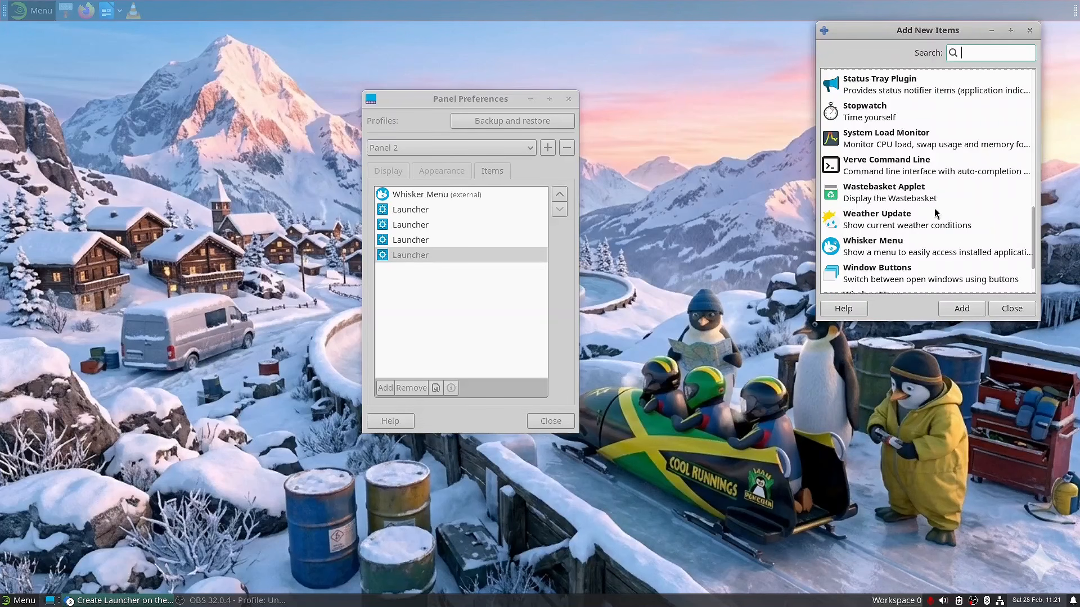
{"action": "scroll", "coordinate": [931, 213], "scroll_direction": "down", "scroll_amount": 3}
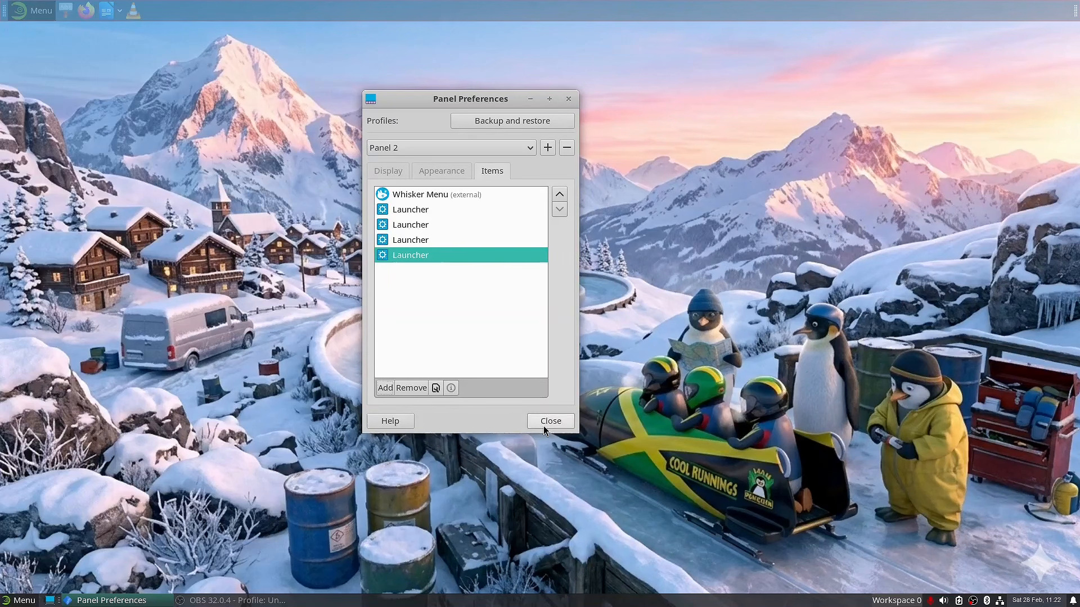
{"action": "left_click", "coordinate": [544, 426]}
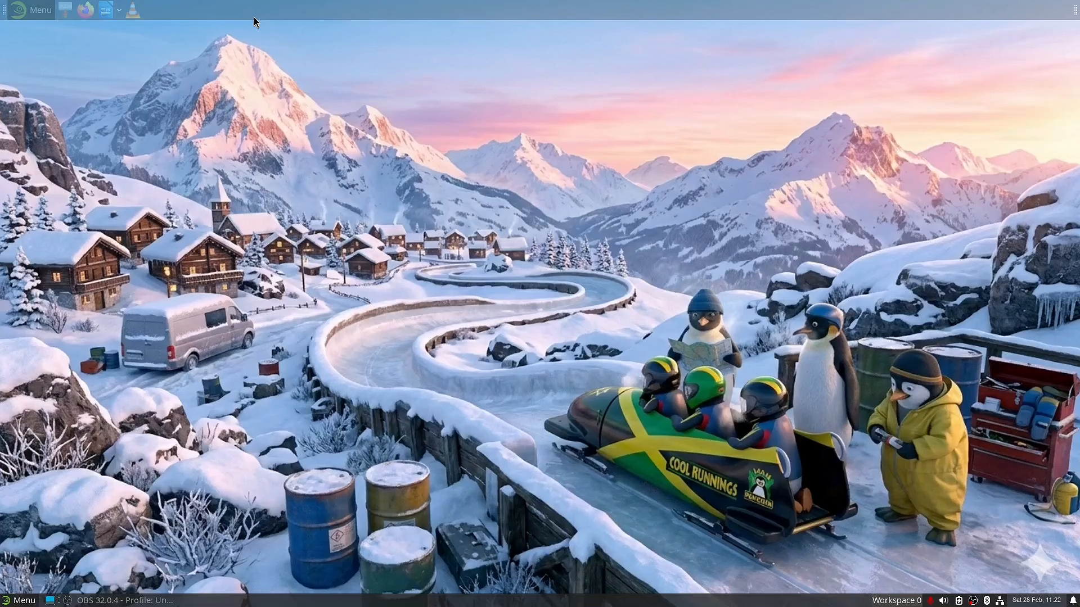
Step: Move Panel 2 off the desktop's top edge, set Panel 1 to Vertical mode and place it along the left screen edge
{"action": "right_click", "coordinate": [415, 603]}
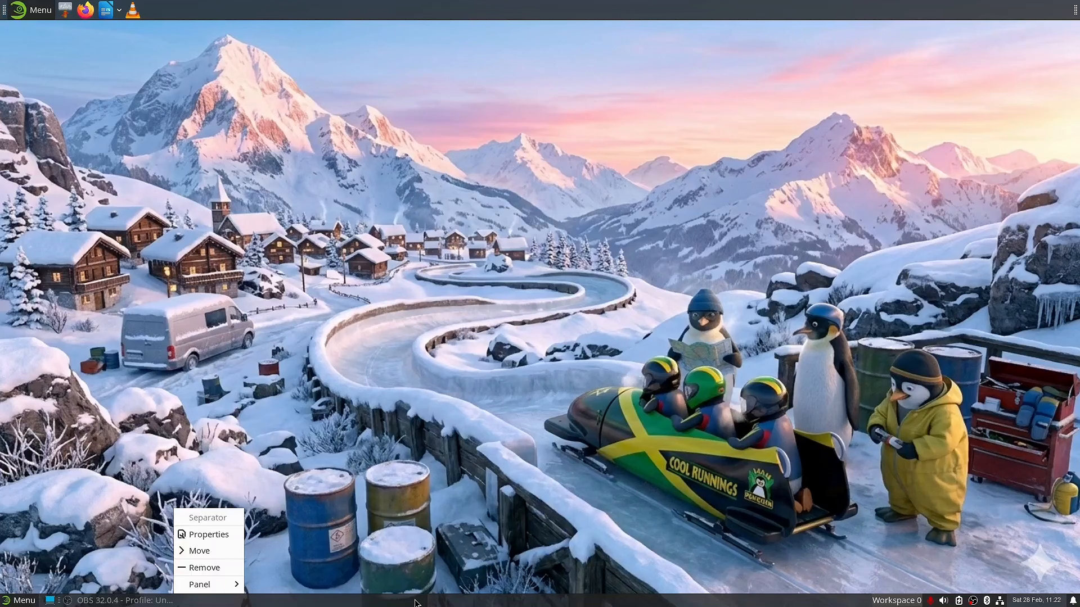
{"action": "left_click", "coordinate": [200, 551]}
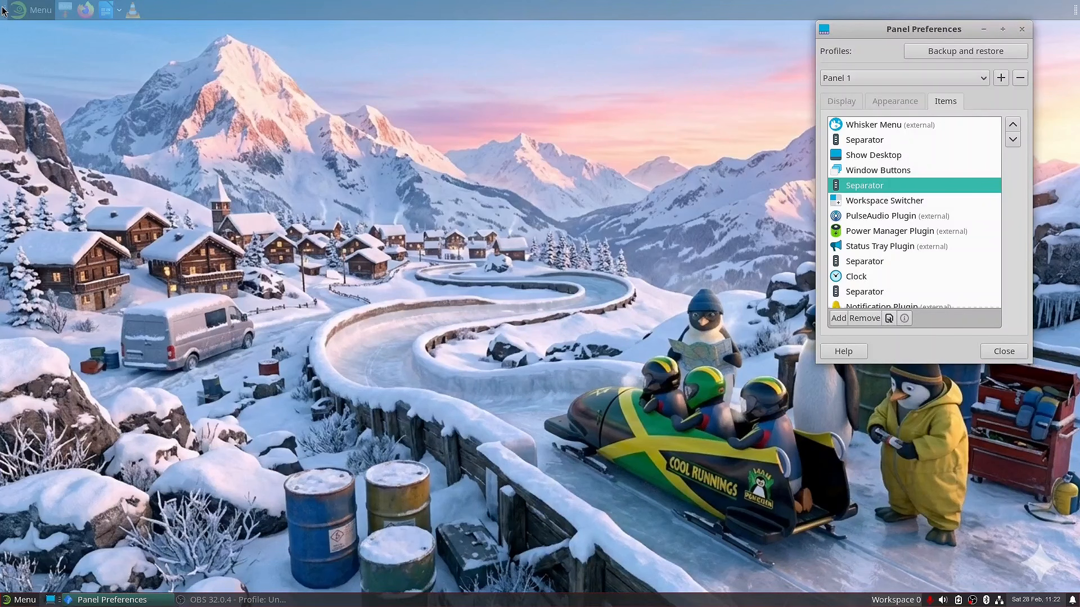
{"action": "left_click_drag", "start_coordinate": [5, 17], "coordinate": [2, 149]}
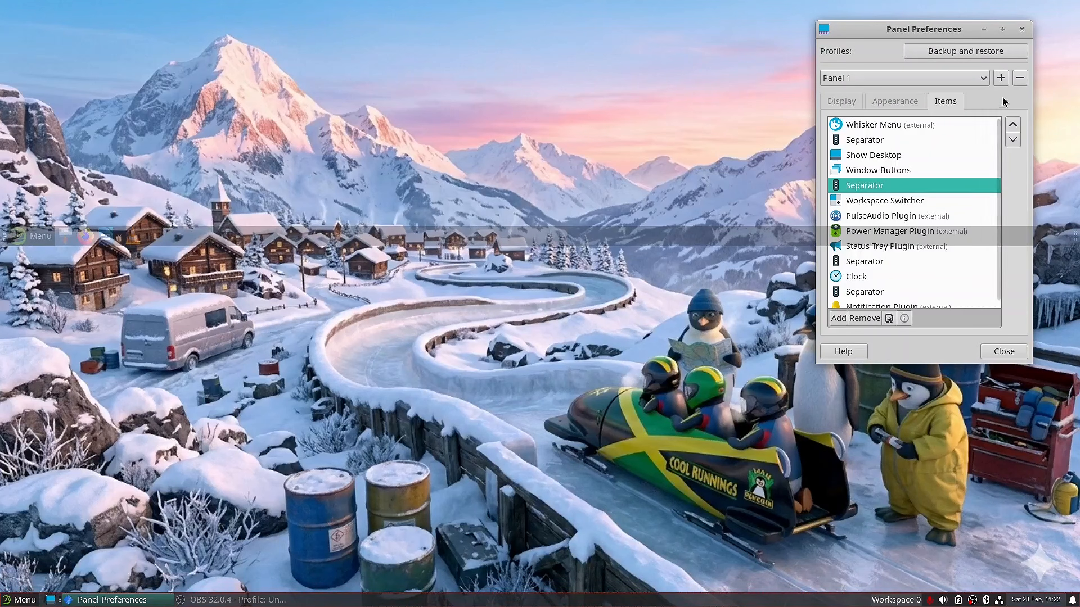
{"action": "left_click", "coordinate": [964, 79]}
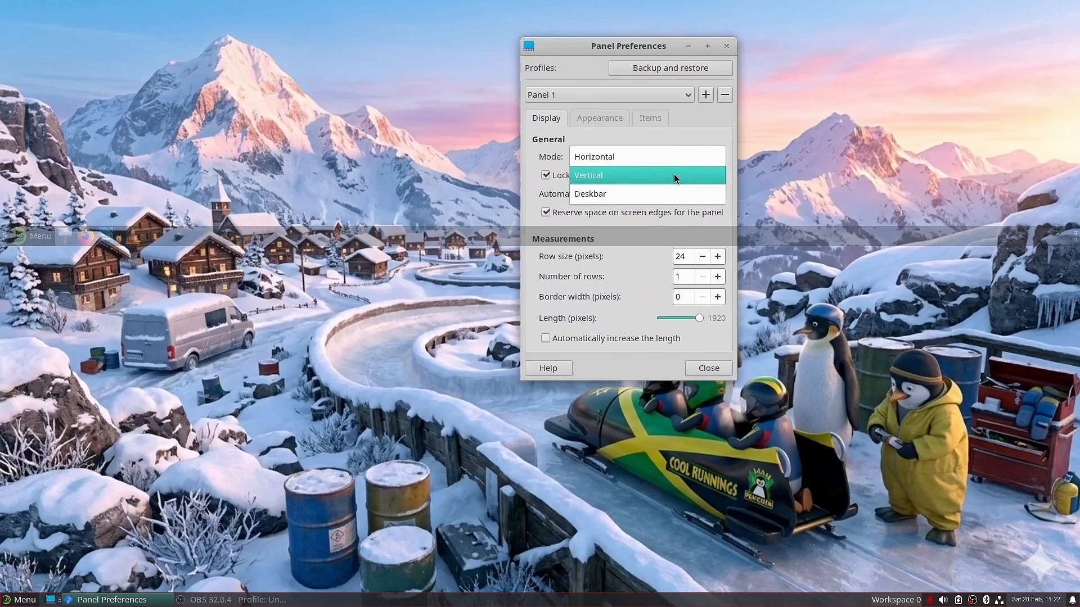
{"action": "left_click", "coordinate": [675, 179]}
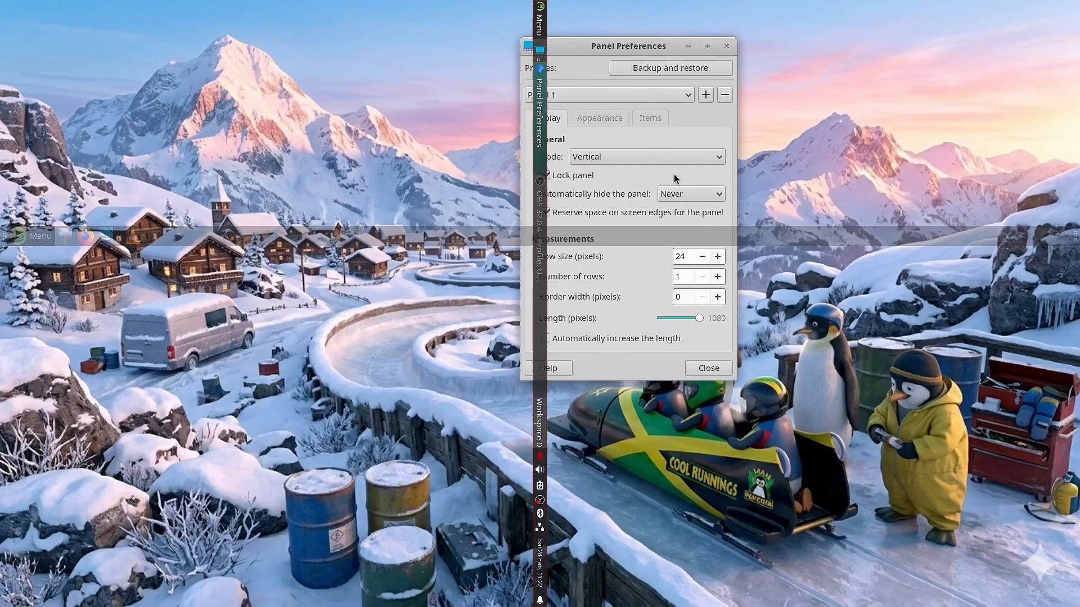
{"action": "left_click_drag", "start_coordinate": [538, 603], "coordinate": [3, 579]}
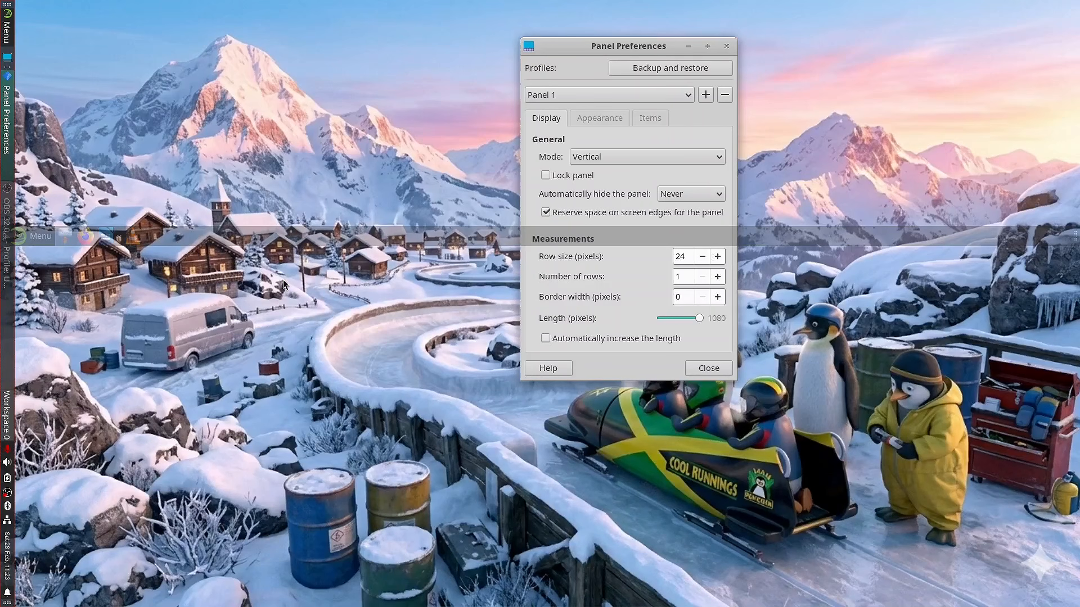
Step: Move the horizontal Panel 2 to the bottom edge of the desktop
{"action": "left_click", "coordinate": [683, 98]}
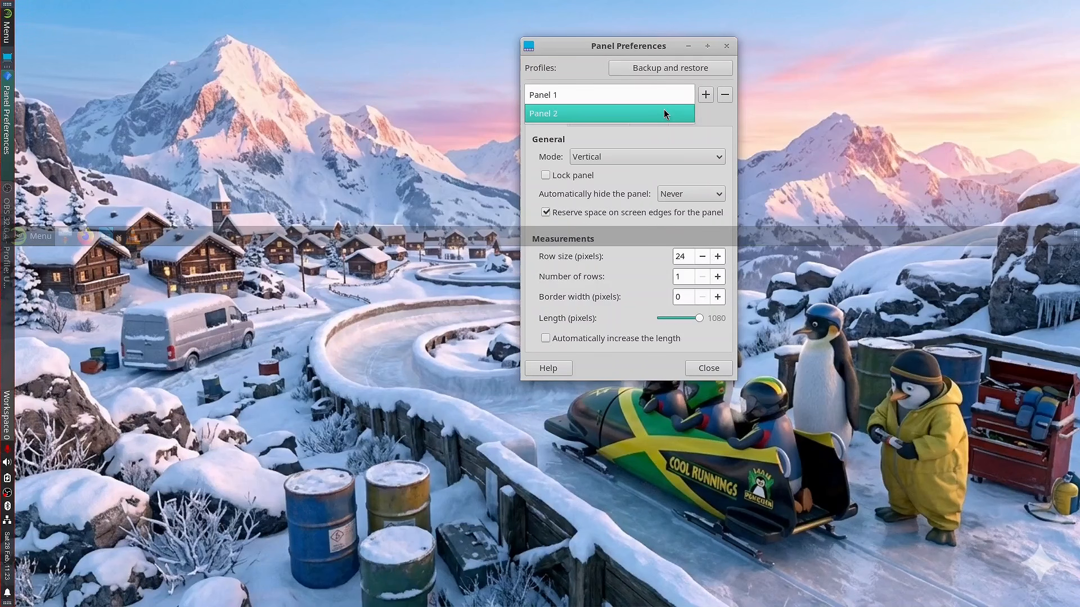
{"action": "left_click", "coordinate": [664, 110]}
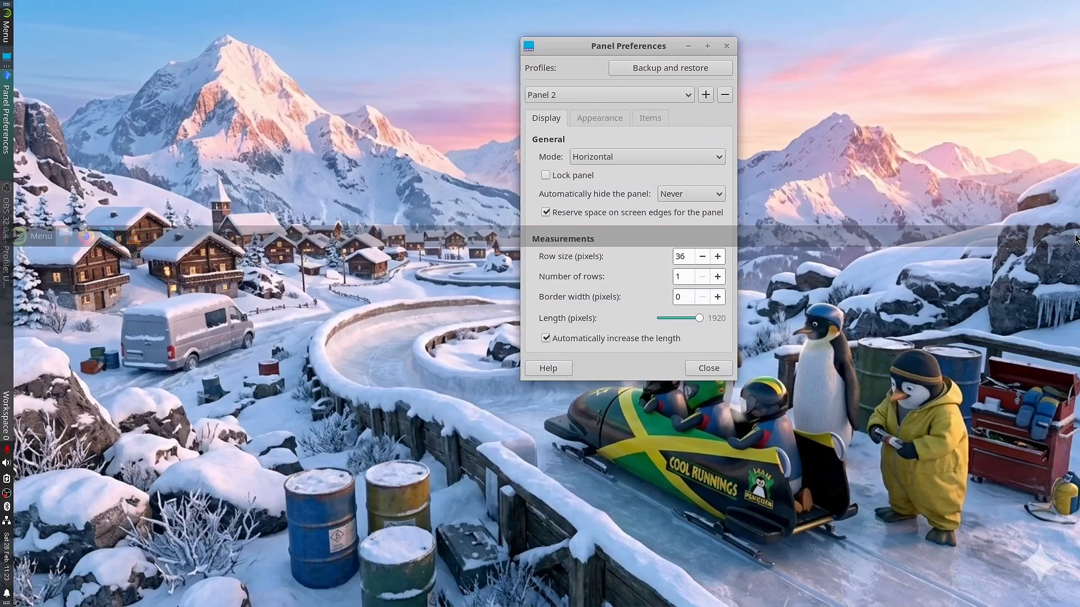
{"action": "left_click_drag", "start_coordinate": [1076, 237], "coordinate": [1075, 596]}
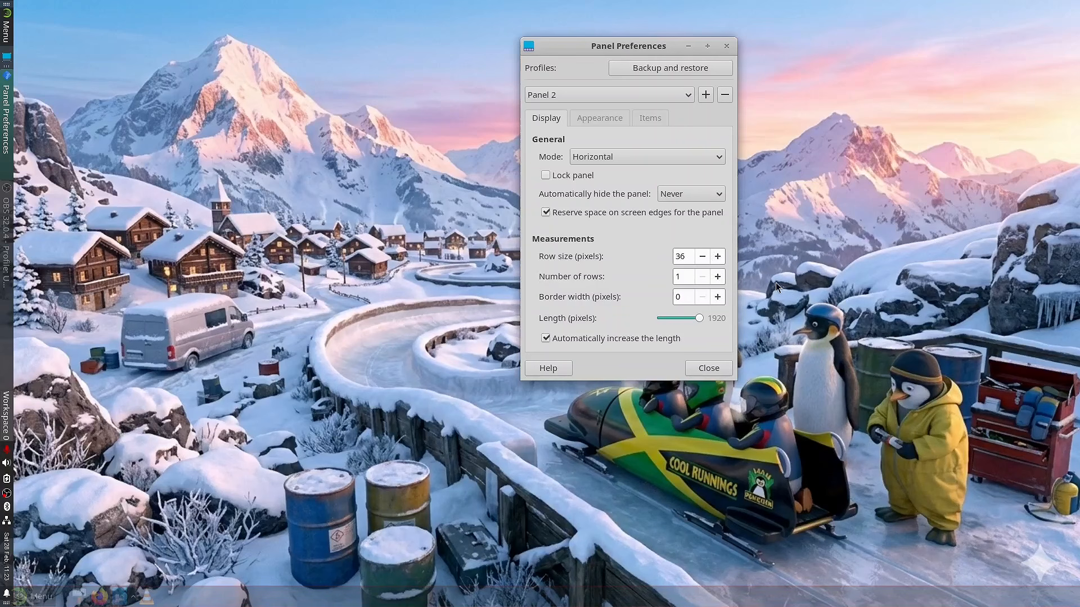
Step: Switch Panel 1 to Horizontal mode so it runs along the desktop's top edge
{"action": "left_click", "coordinate": [615, 89]}
{"action": "left_click", "coordinate": [599, 79]}
{"action": "left_click", "coordinate": [676, 150]}
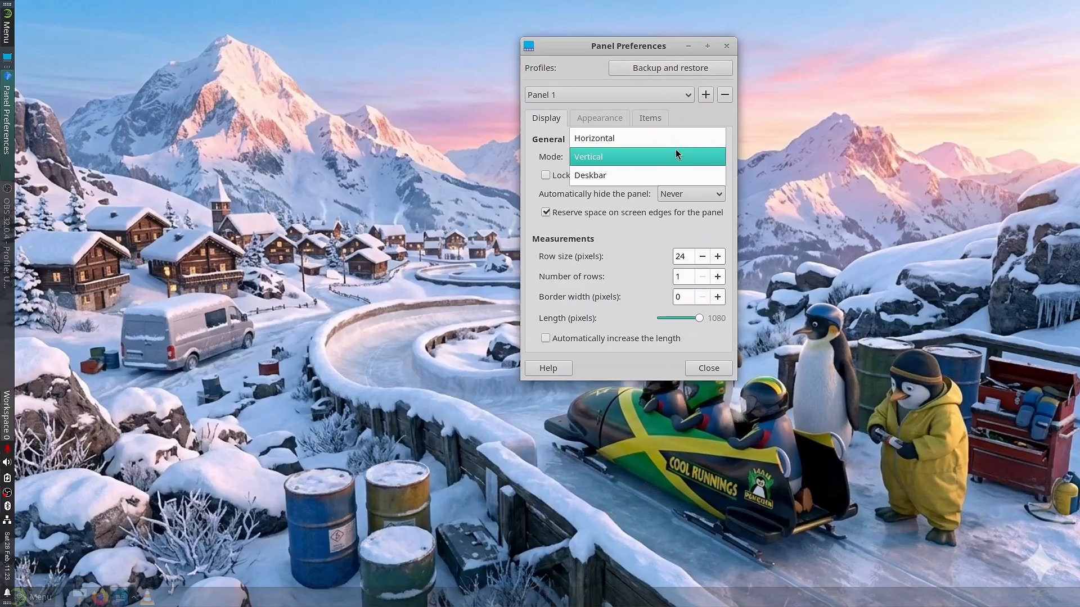
{"action": "left_click", "coordinate": [632, 139]}
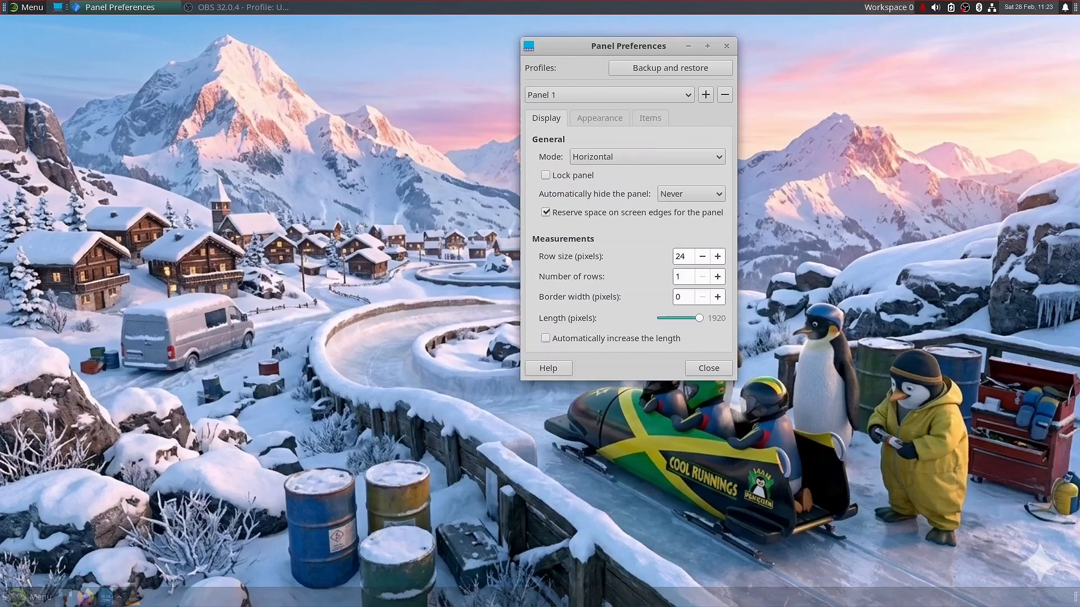
Step: Make Panel 2 a compact dock centred on the bottom screen edge, with near-minimum length and no reserved screen-edge space
{"action": "left_click", "coordinate": [593, 96]}
{"action": "left_click", "coordinate": [585, 115]}
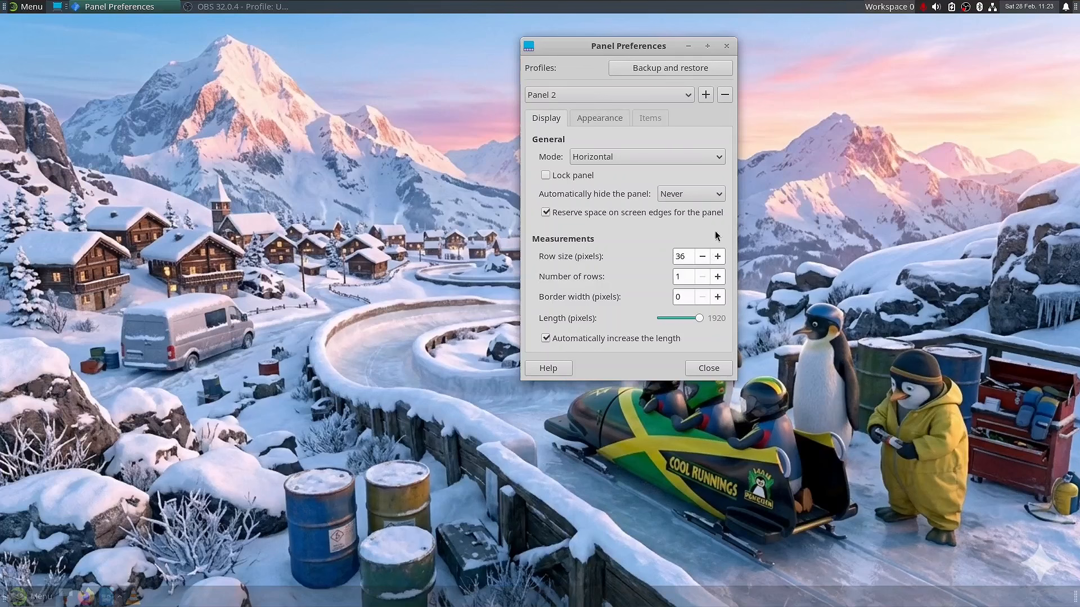
{"action": "left_click_drag", "start_coordinate": [699, 318], "coordinate": [648, 322]}
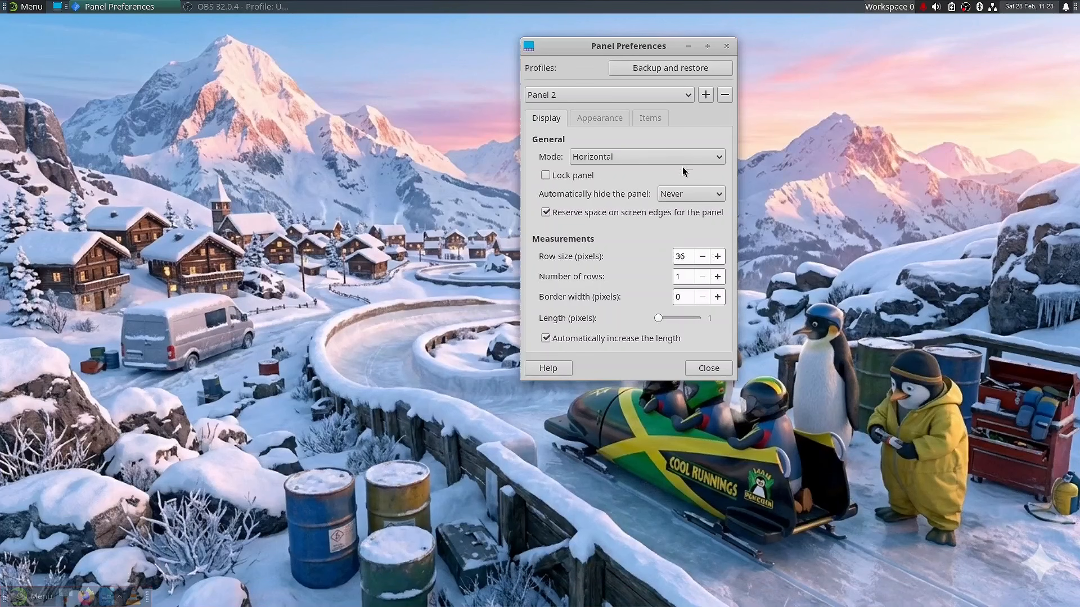
{"action": "left_click", "coordinate": [604, 120]}
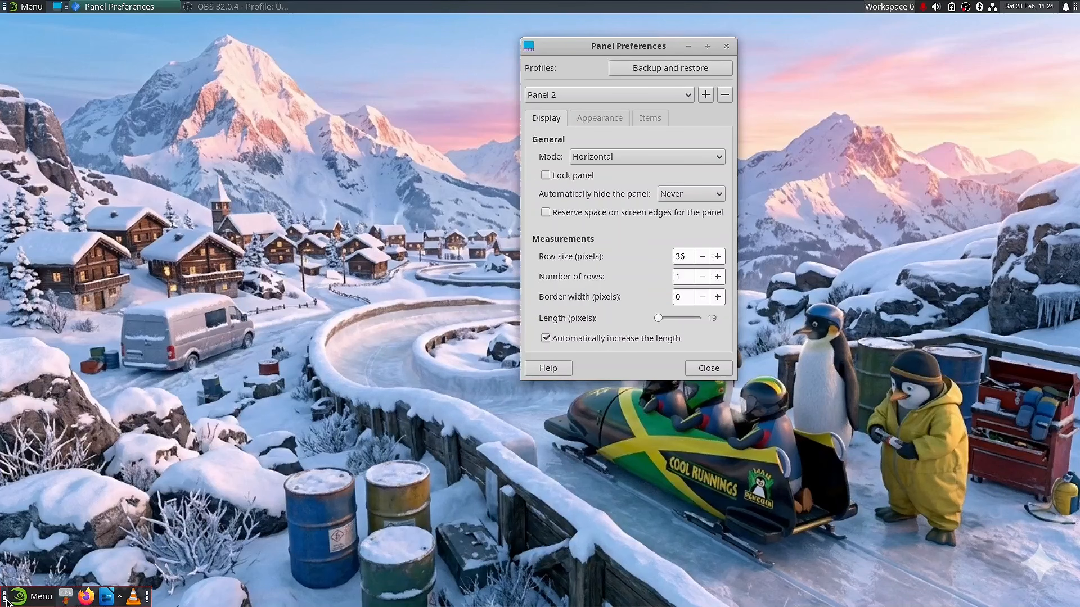
{"action": "left_click_drag", "start_coordinate": [6, 596], "coordinate": [468, 603]}
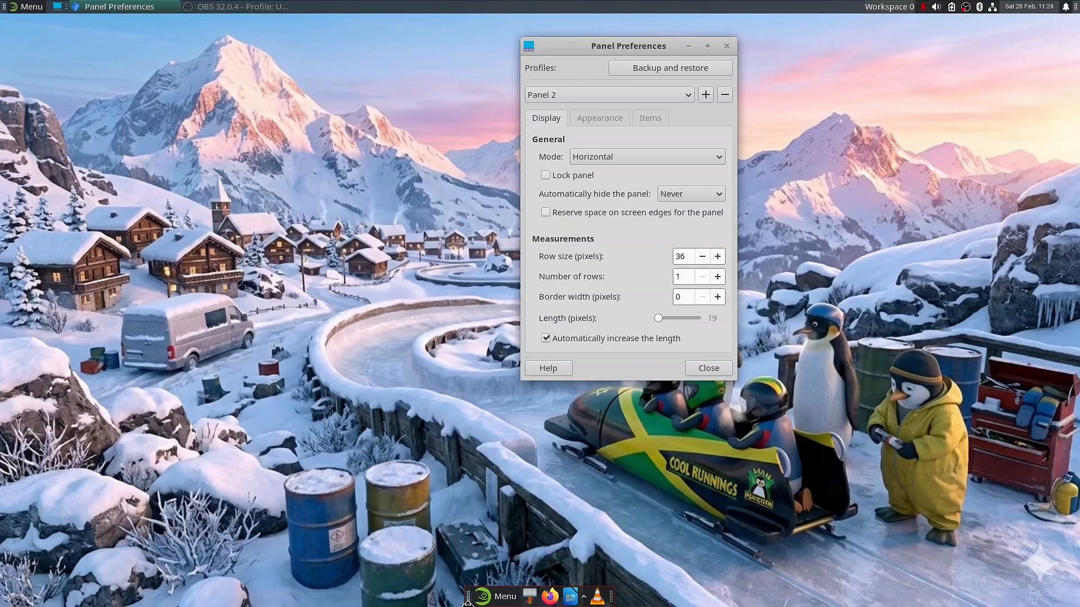
Step: Remove the Whisker Menu item from Panel 2
{"action": "left_click", "coordinate": [651, 118]}
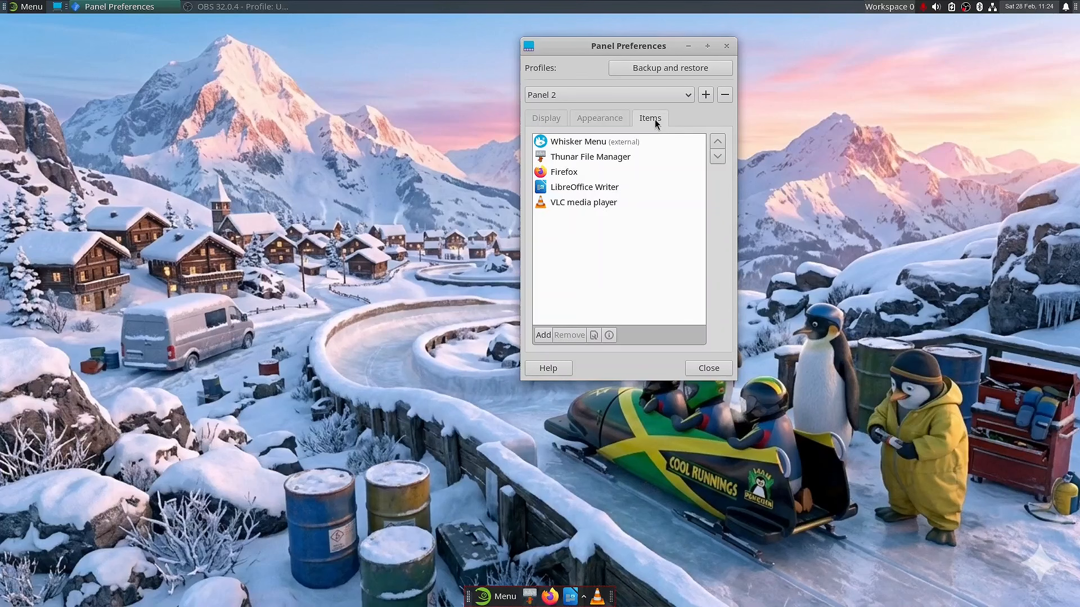
{"action": "left_click", "coordinate": [589, 144]}
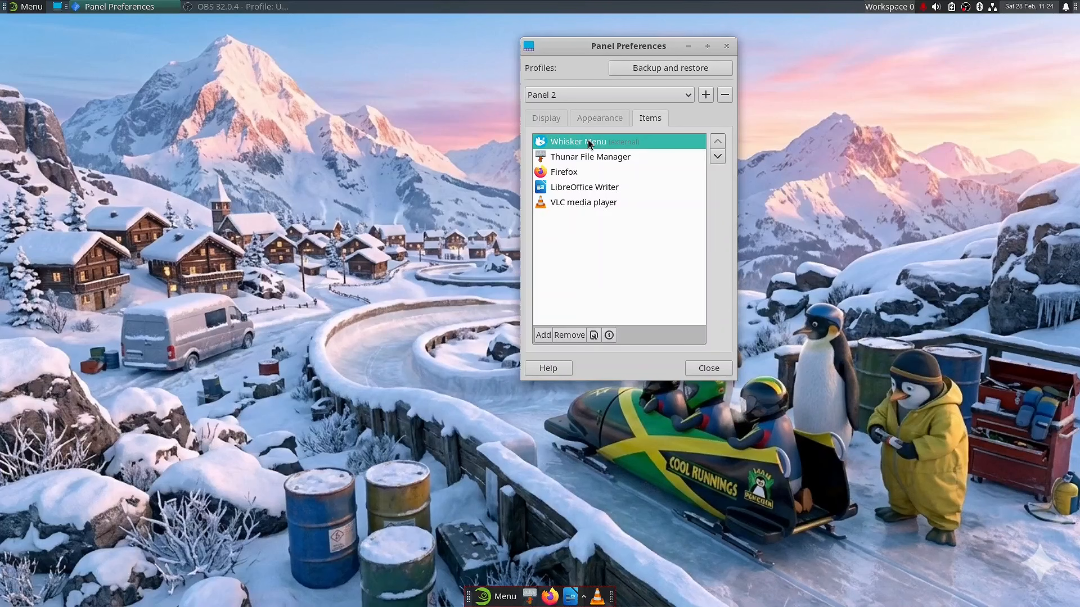
{"action": "left_click", "coordinate": [572, 336]}
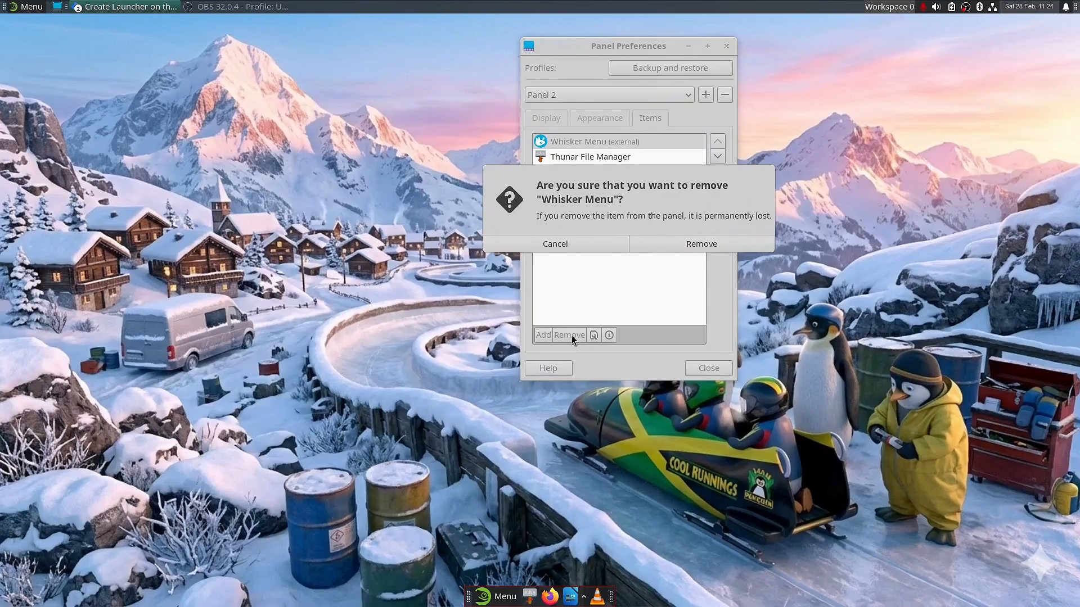
{"action": "left_click", "coordinate": [682, 243]}
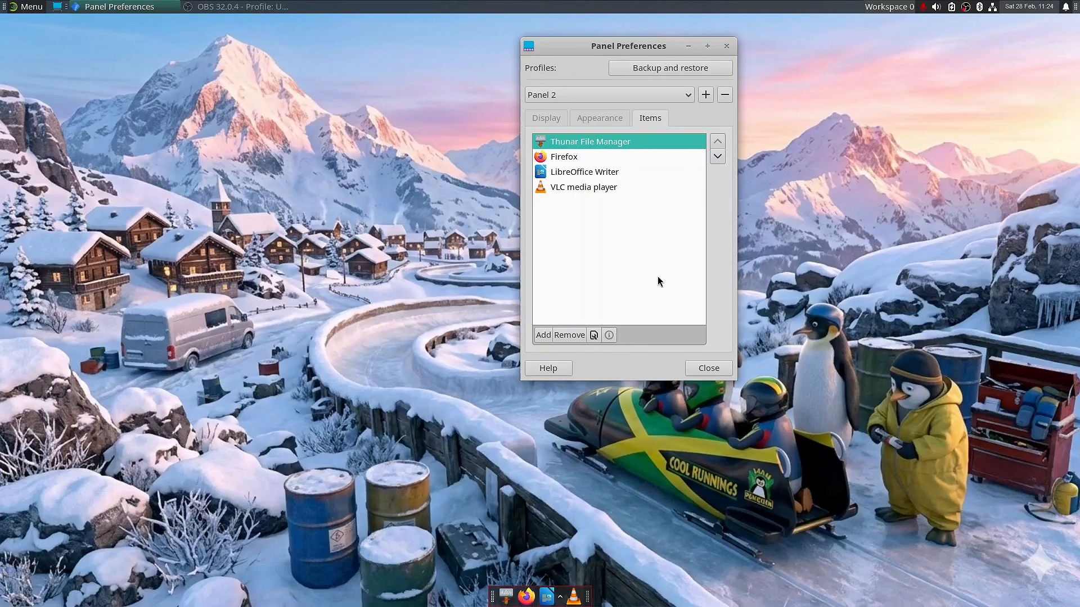
Step: Add another launcher to Panel 2 and assign Parole Media Player to it
{"action": "left_click", "coordinate": [544, 336]}
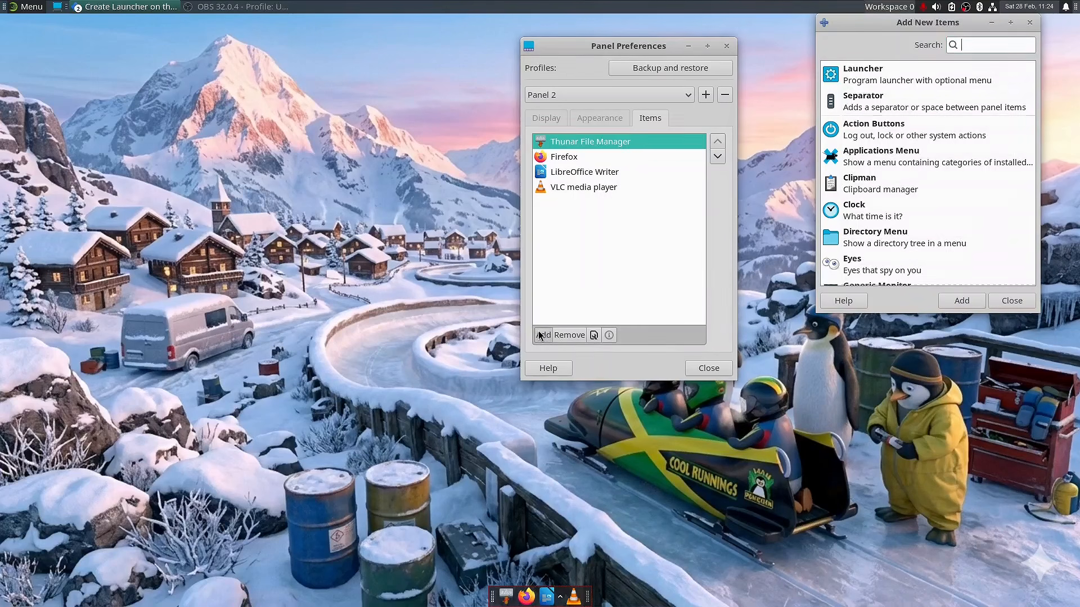
{"action": "left_click", "coordinate": [866, 71]}
{"action": "left_click", "coordinate": [962, 303]}
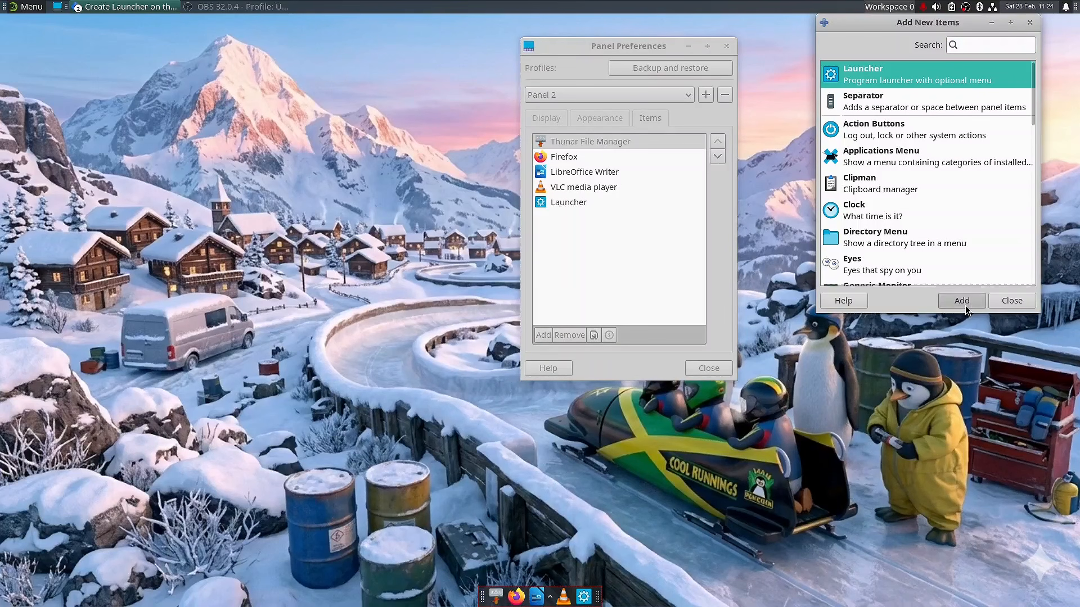
{"action": "double_click", "coordinate": [575, 203]}
{"action": "left_click", "coordinate": [181, 137]}
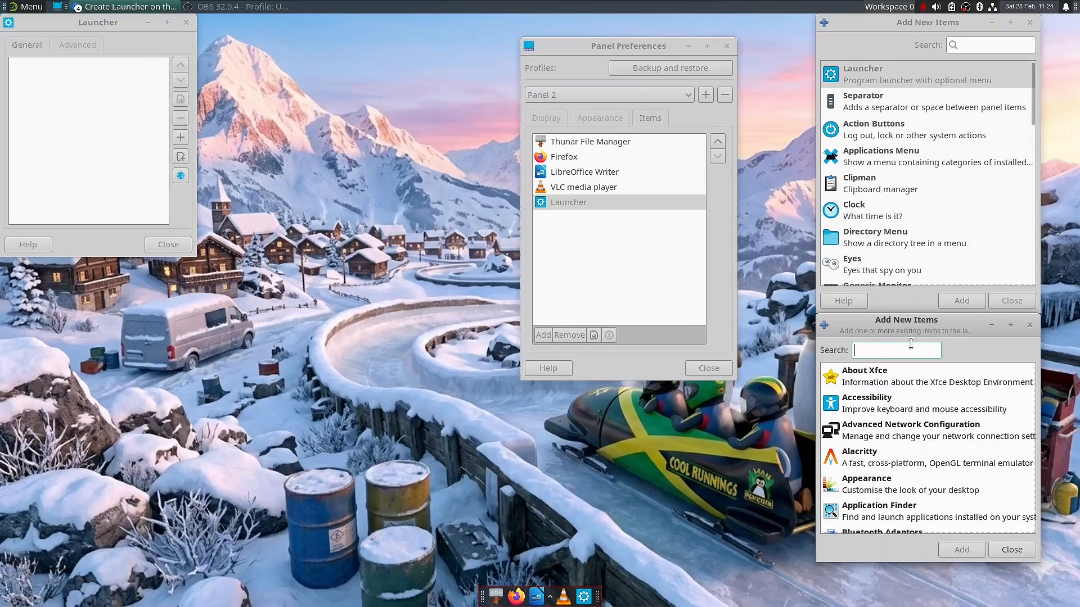
{"action": "type", "text": "parol"}
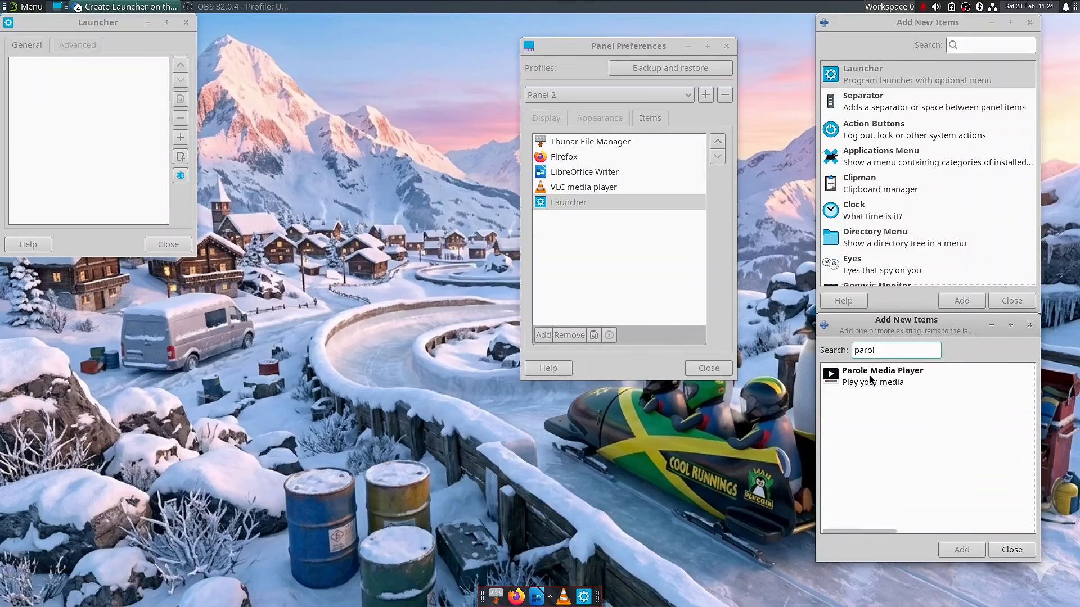
{"action": "left_click", "coordinate": [874, 382]}
{"action": "left_click", "coordinate": [969, 554]}
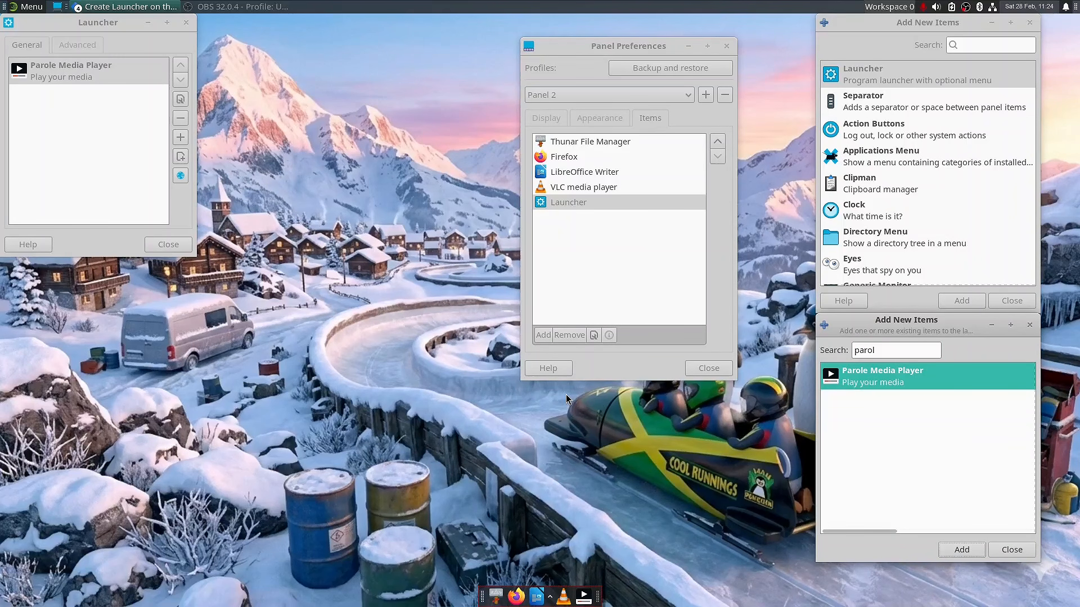
{"action": "left_click", "coordinate": [168, 244]}
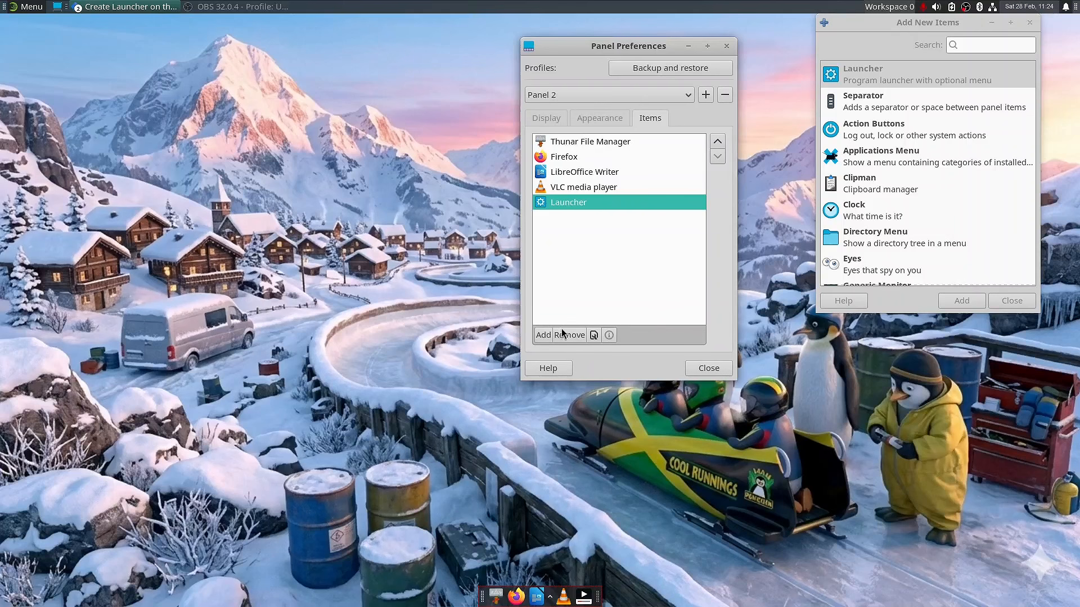
Step: Add another launcher to Panel 2 and assign OBS Studio to it
{"action": "double_click", "coordinate": [856, 69]}
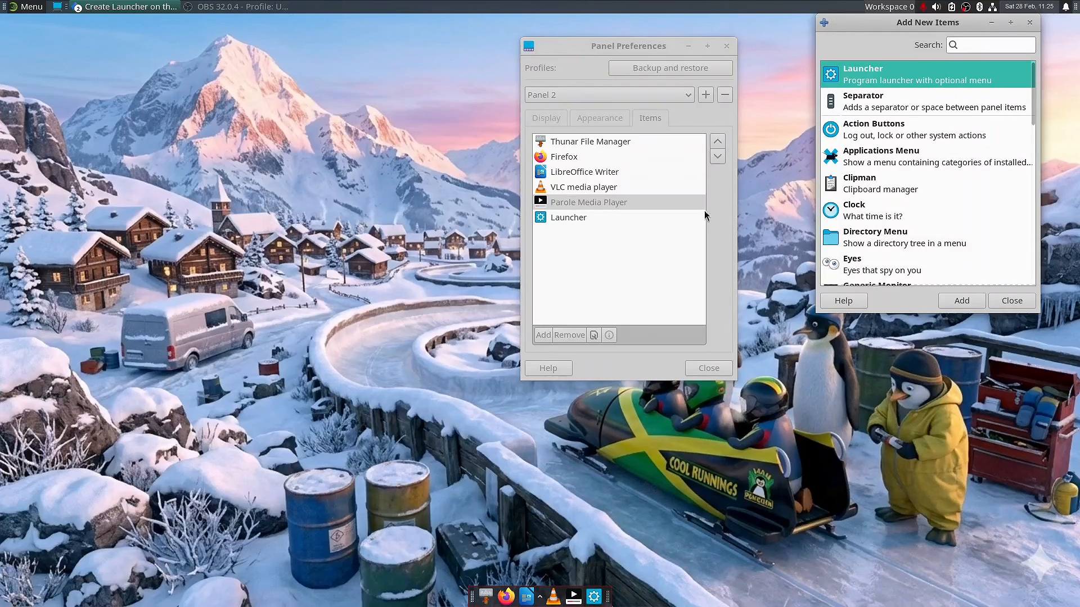
{"action": "double_click", "coordinate": [585, 218]}
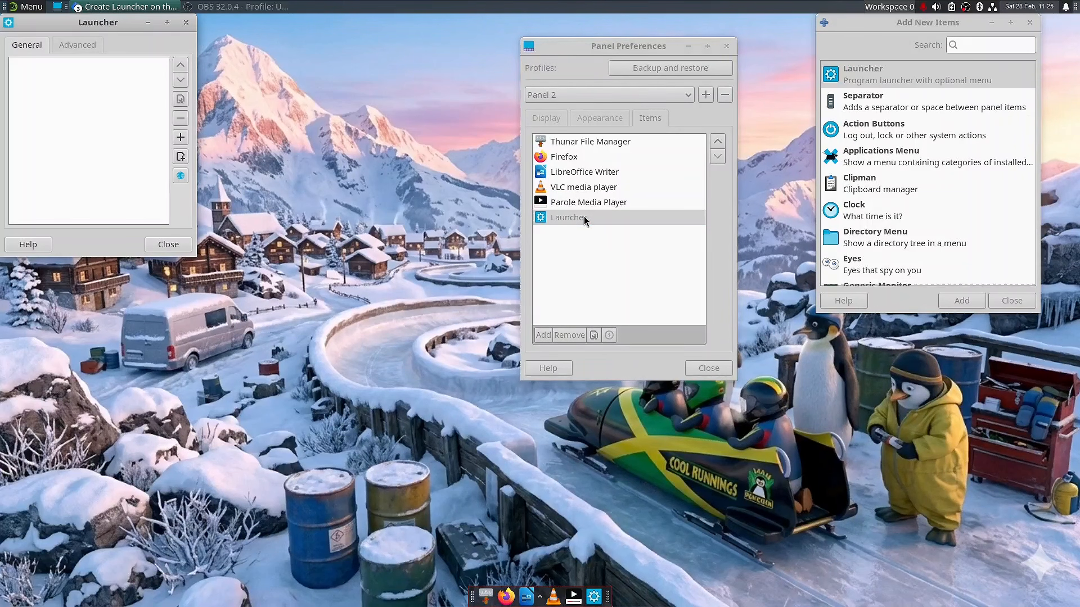
{"action": "left_click", "coordinate": [181, 138]}
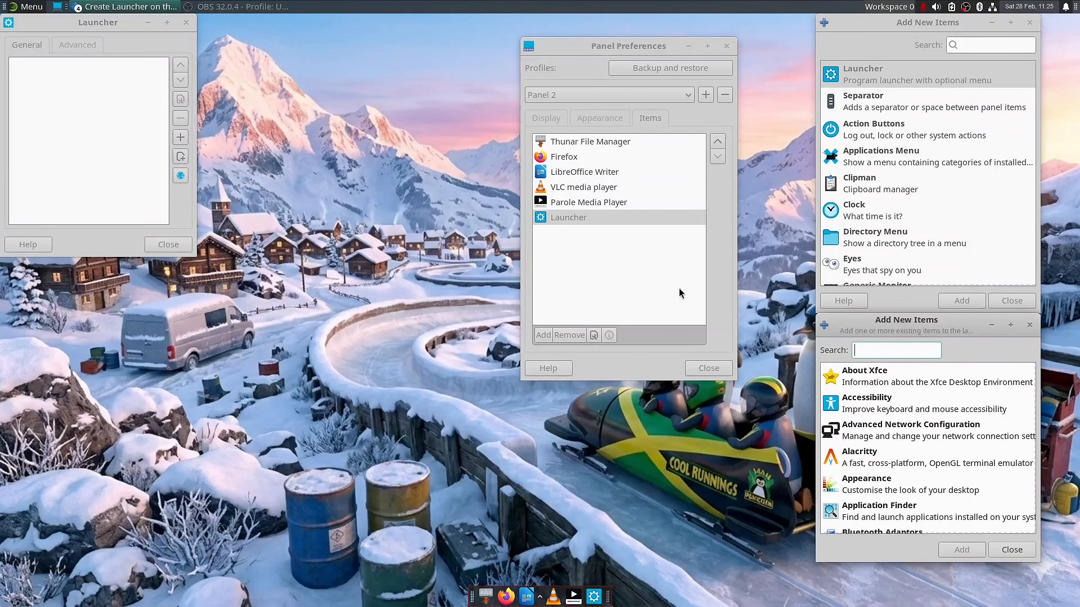
{"action": "type", "text": "obs"}
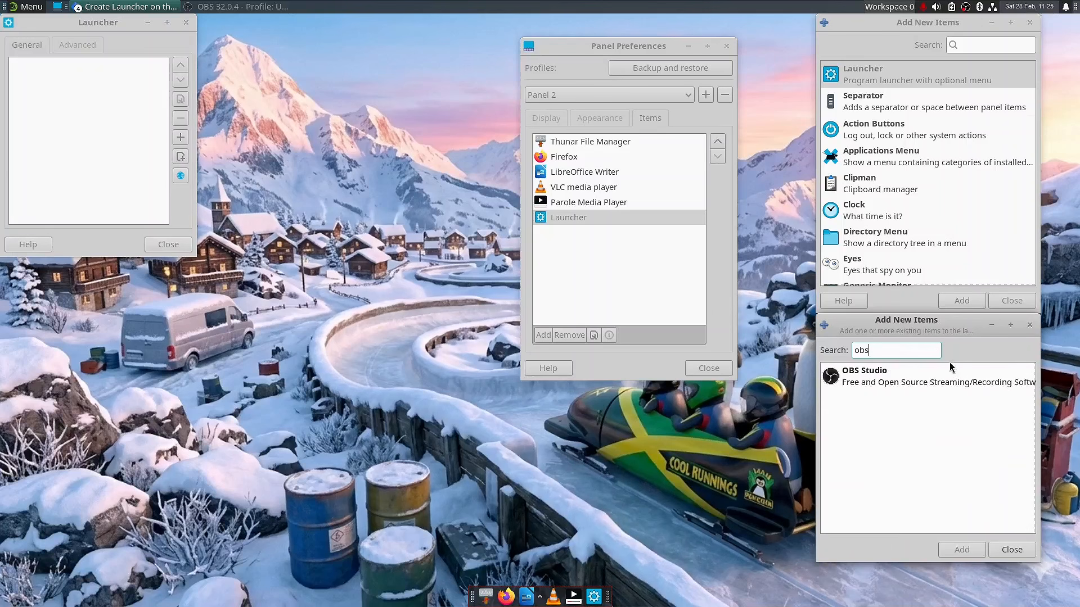
{"action": "left_click", "coordinate": [917, 376]}
{"action": "left_click", "coordinate": [960, 550]}
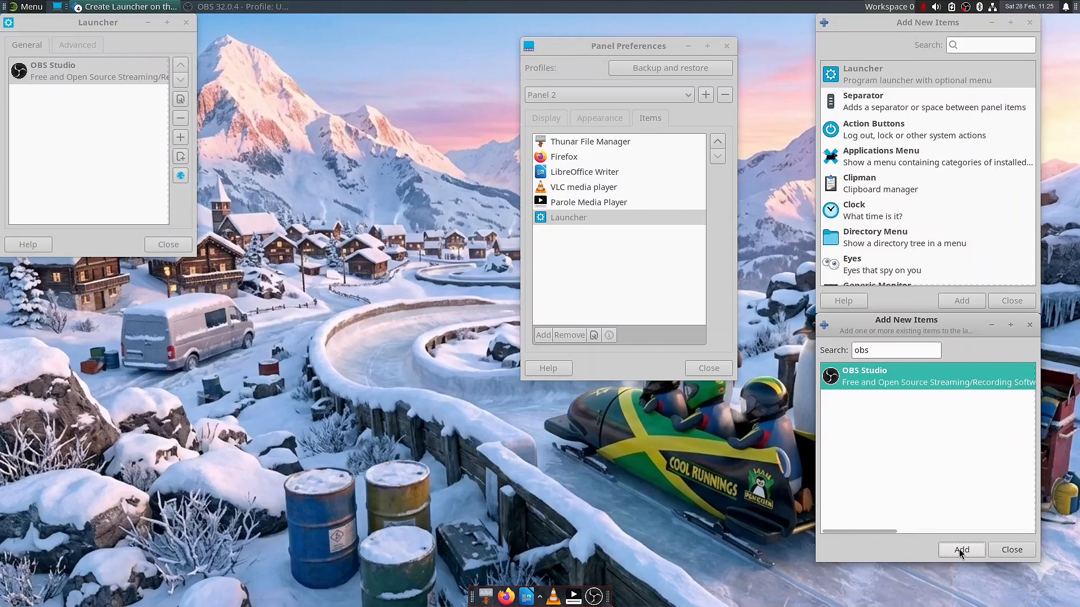
{"action": "left_click", "coordinate": [168, 244]}
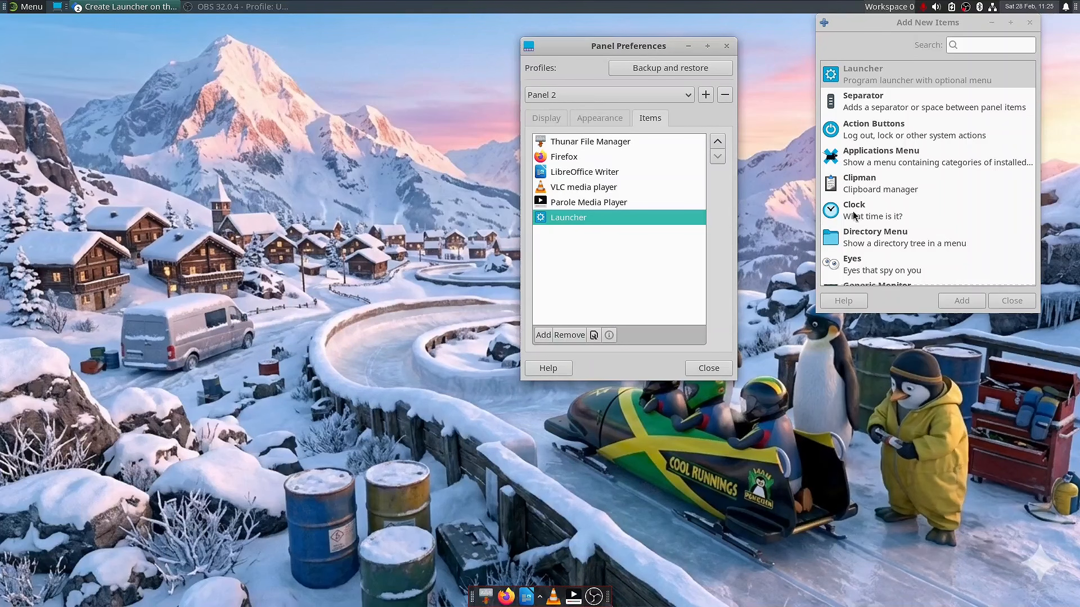
Step: Add one more launcher to Panel 2, assign Kdenlive to it, and close the panel configuration windows
{"action": "double_click", "coordinate": [854, 75]}
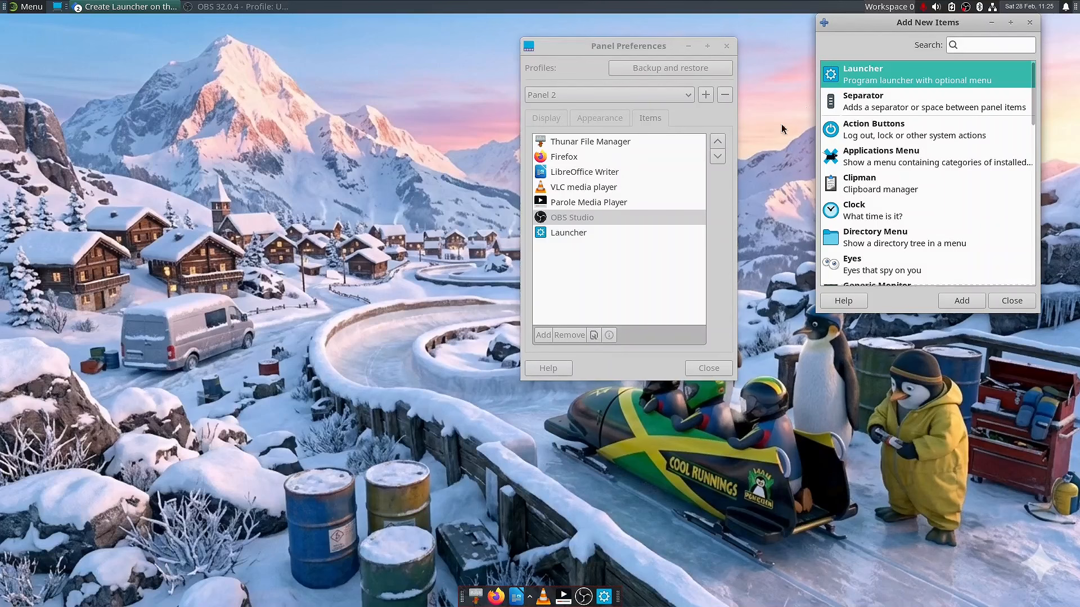
{"action": "double_click", "coordinate": [561, 234]}
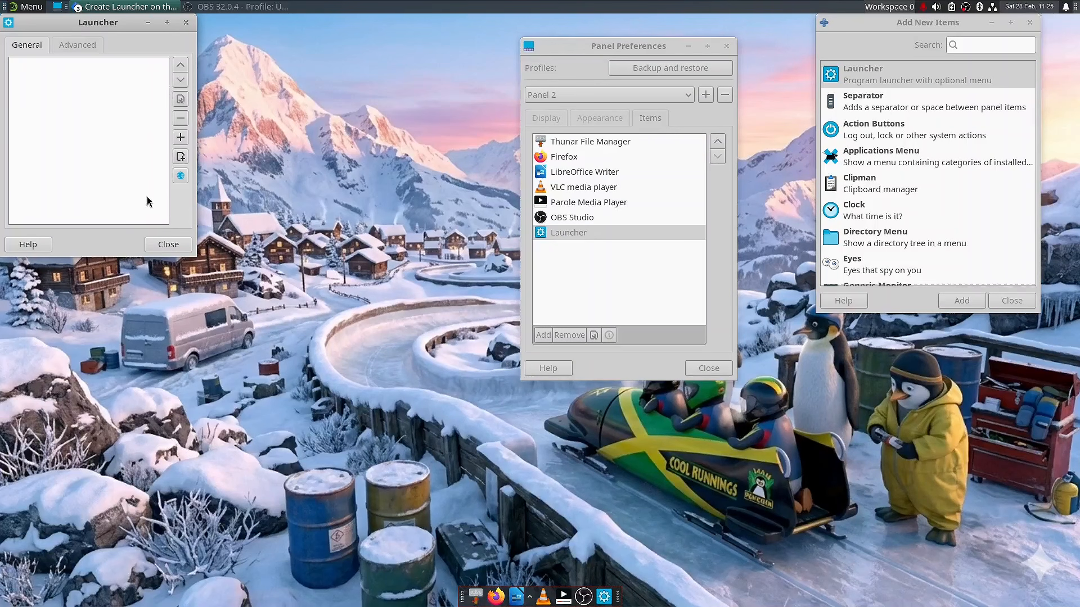
{"action": "left_click", "coordinate": [180, 138]}
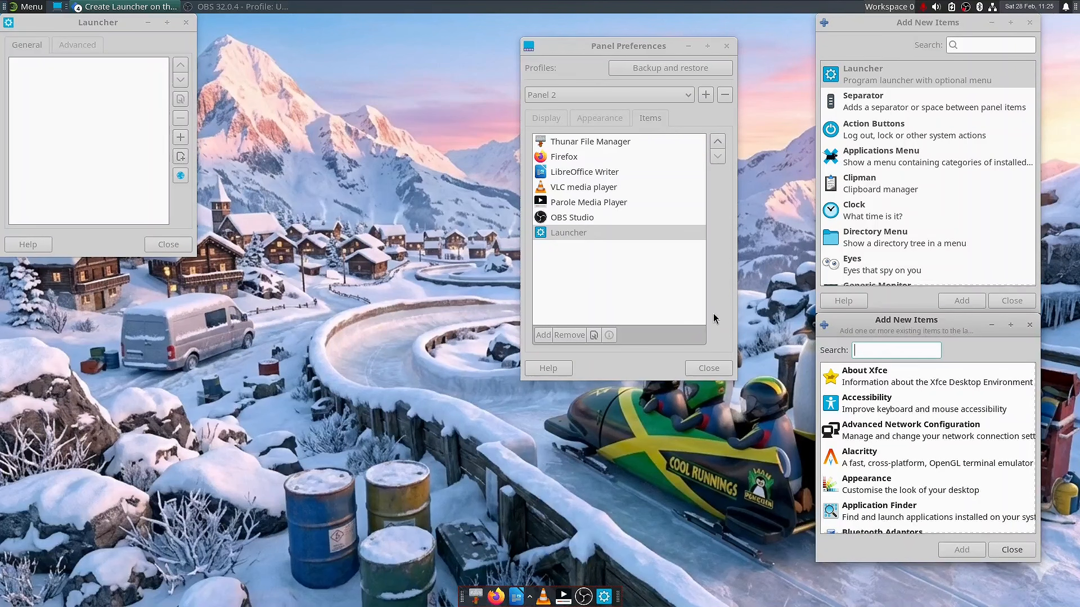
{"action": "type", "text": "denlive"}
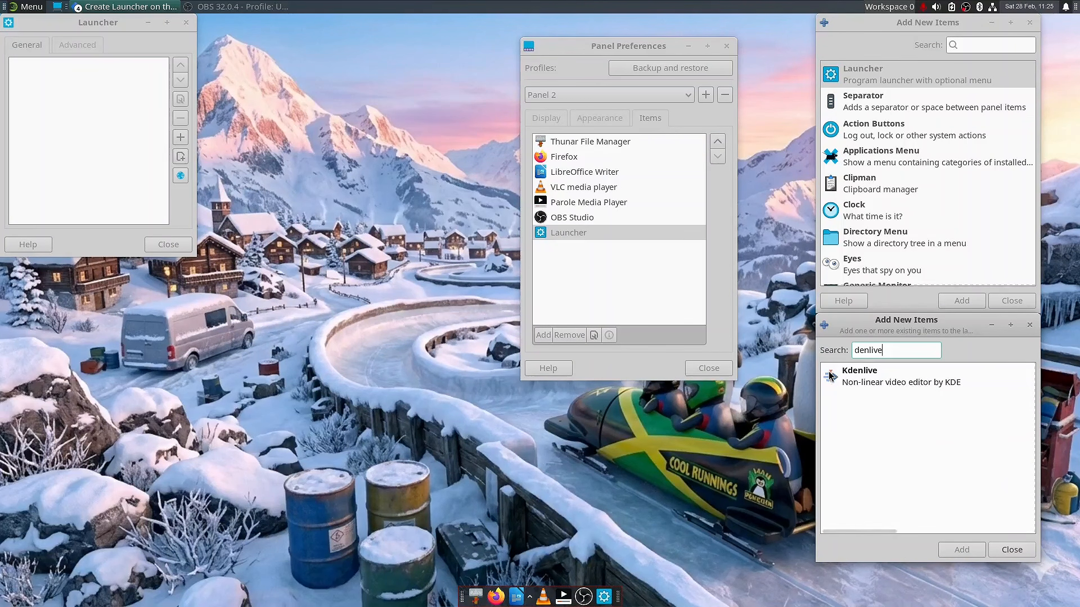
{"action": "double_click", "coordinate": [835, 375]}
{"action": "left_click", "coordinate": [1024, 555]}
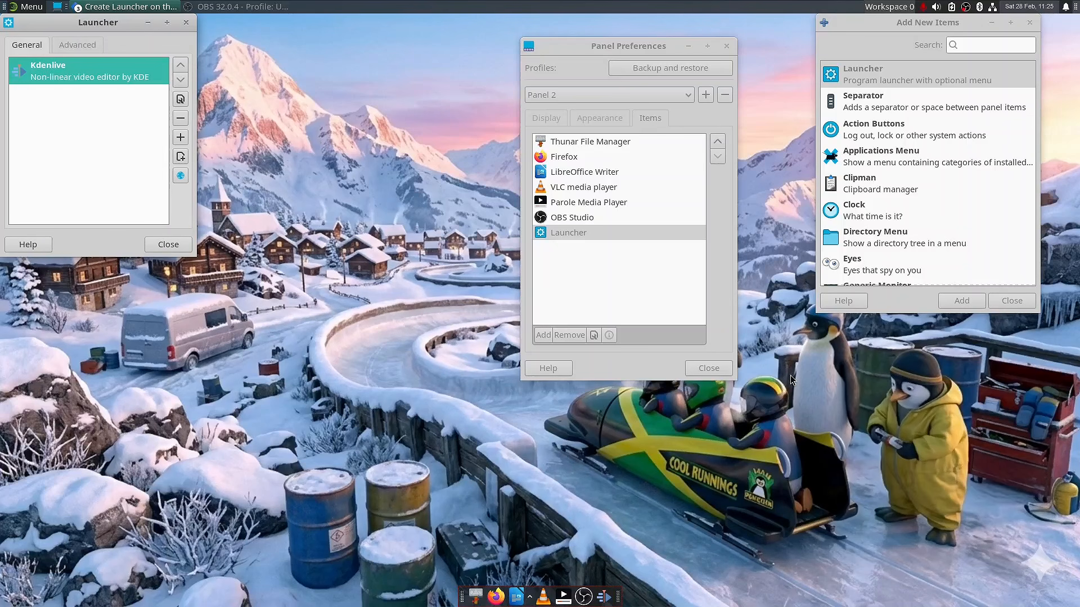
{"action": "left_click", "coordinate": [708, 368]}
{"action": "left_click", "coordinate": [187, 244]}
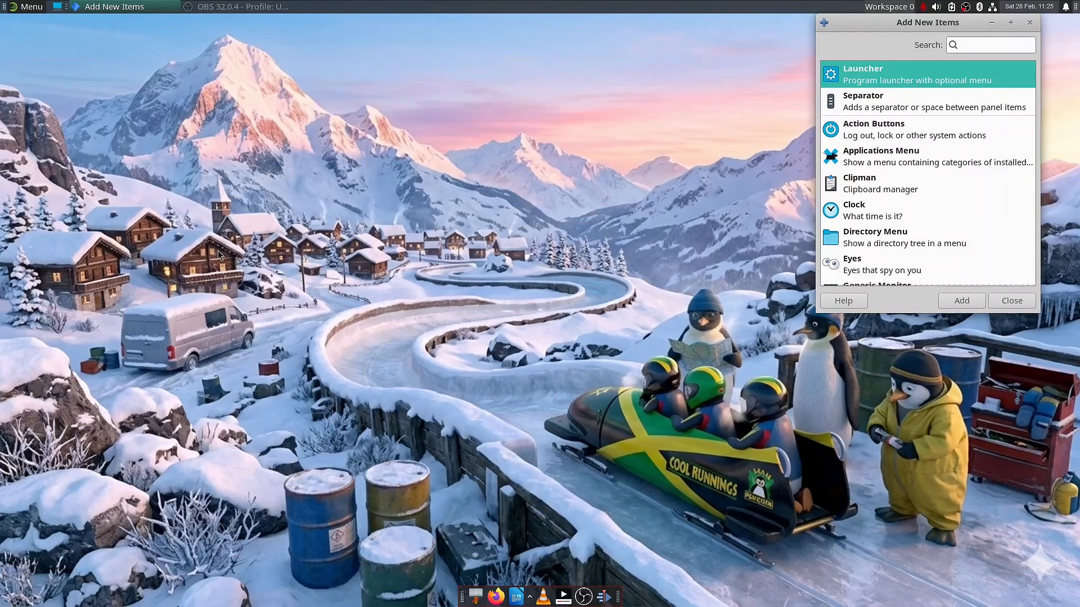
Step: Lock both the bottom dock panel and the top panel in place
{"action": "right_click", "coordinate": [463, 600]}
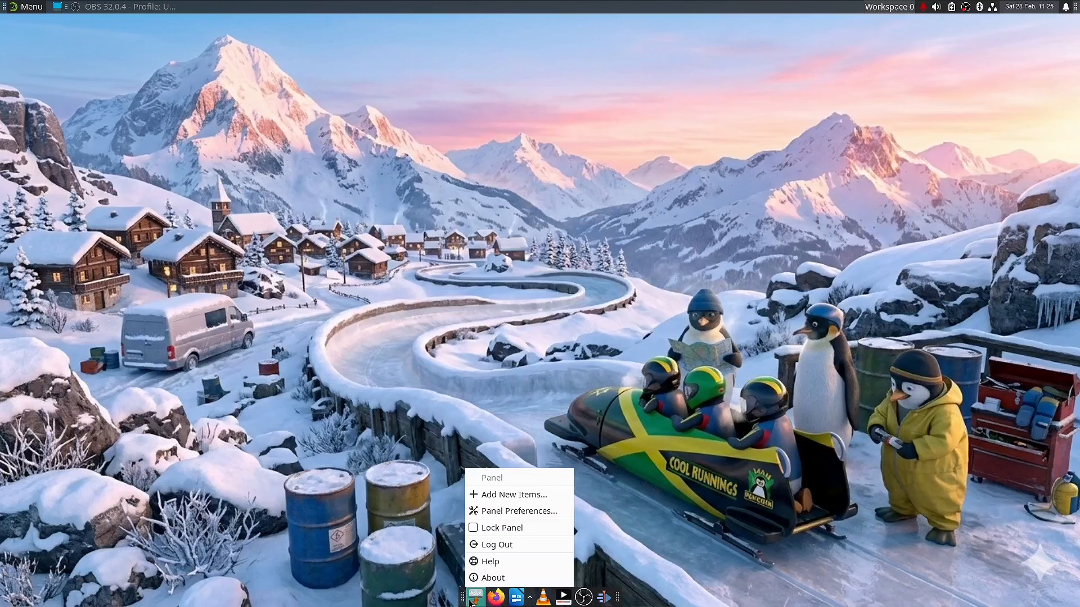
{"action": "left_click", "coordinate": [469, 529]}
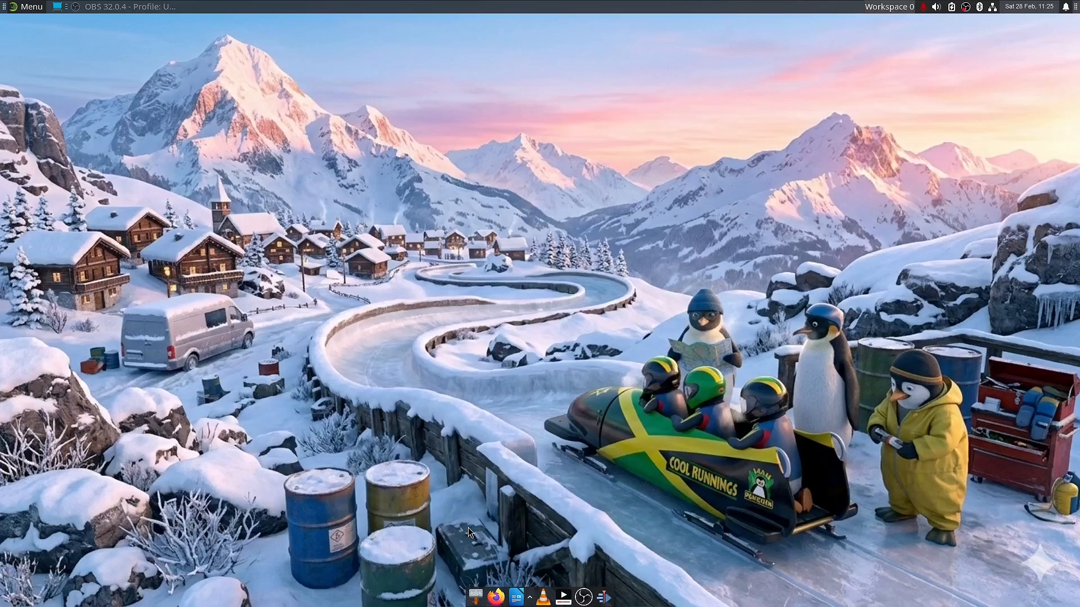
{"action": "right_click", "coordinate": [4, 7]}
{"action": "left_click", "coordinate": [14, 73]}
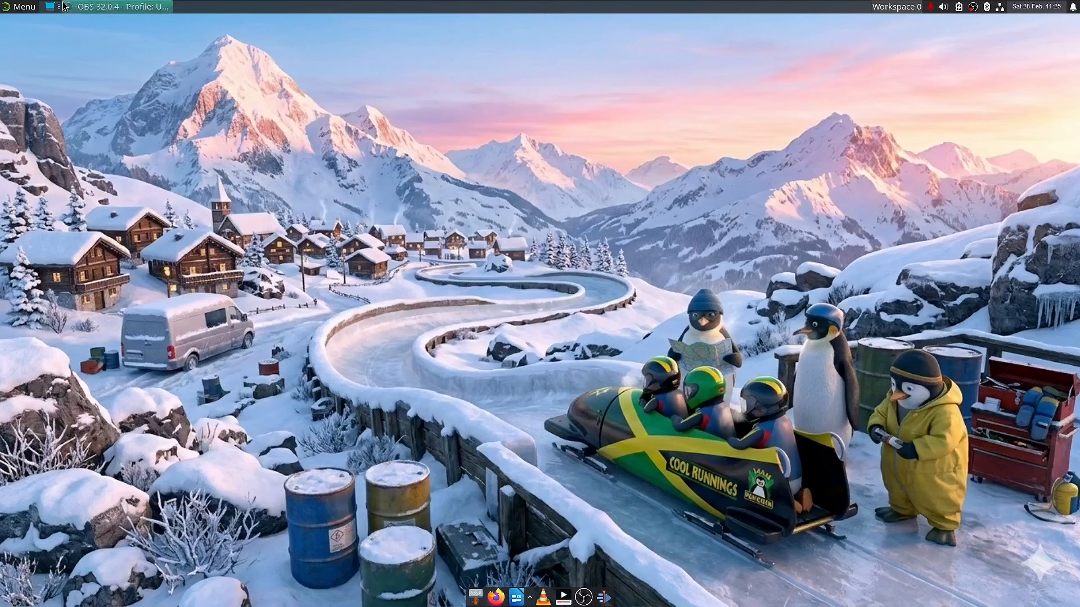
{"action": "left_click", "coordinate": [25, 6]}
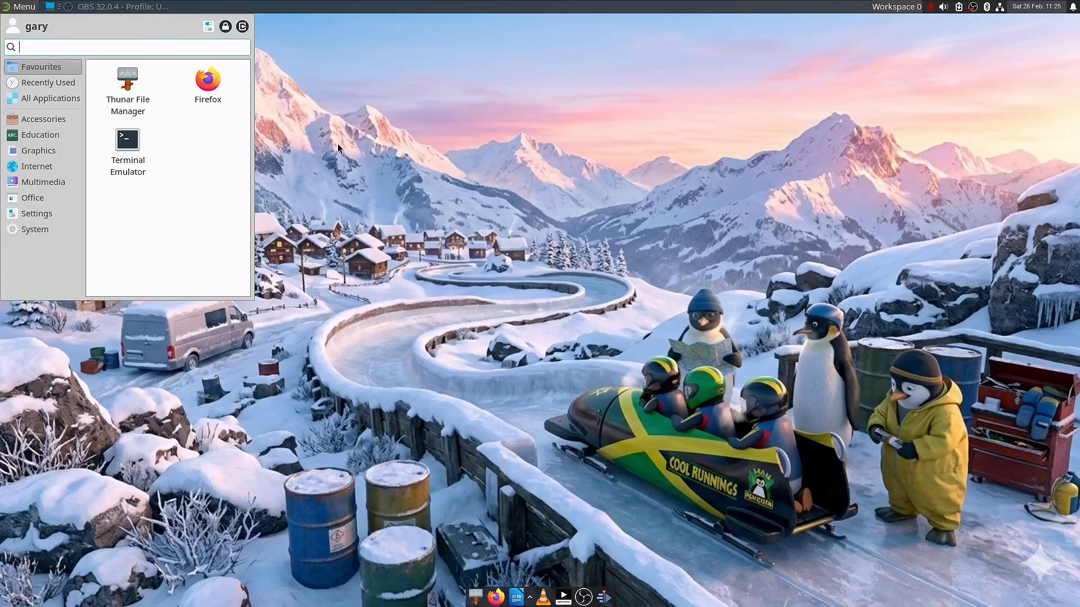
{"action": "key", "text": "Escape"}
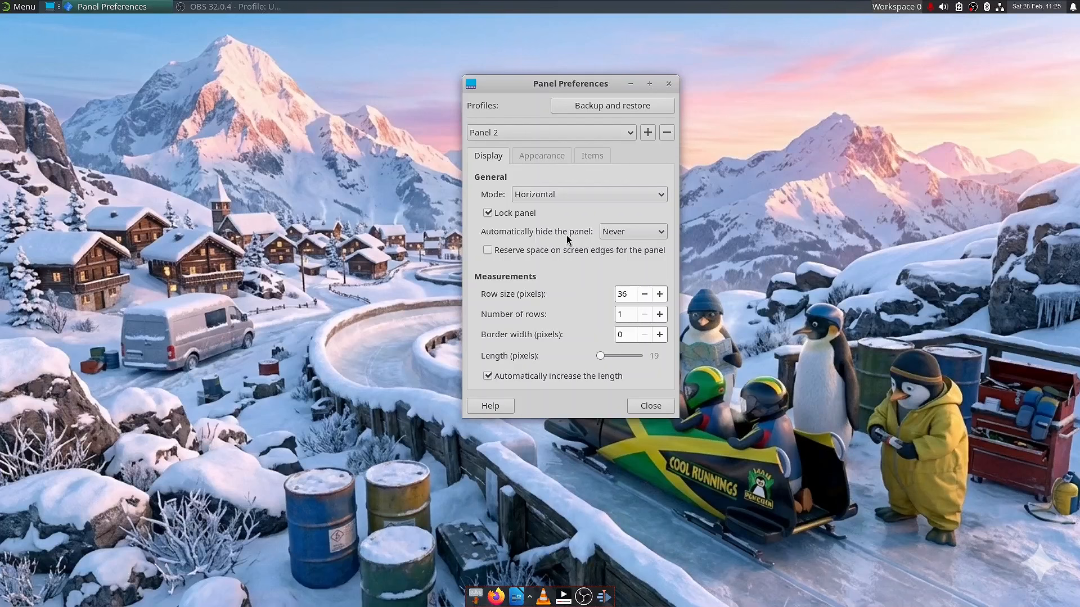
Step: Set Panel 2 to Always hide automatically and close the panel preferences
{"action": "left_click", "coordinate": [641, 235]}
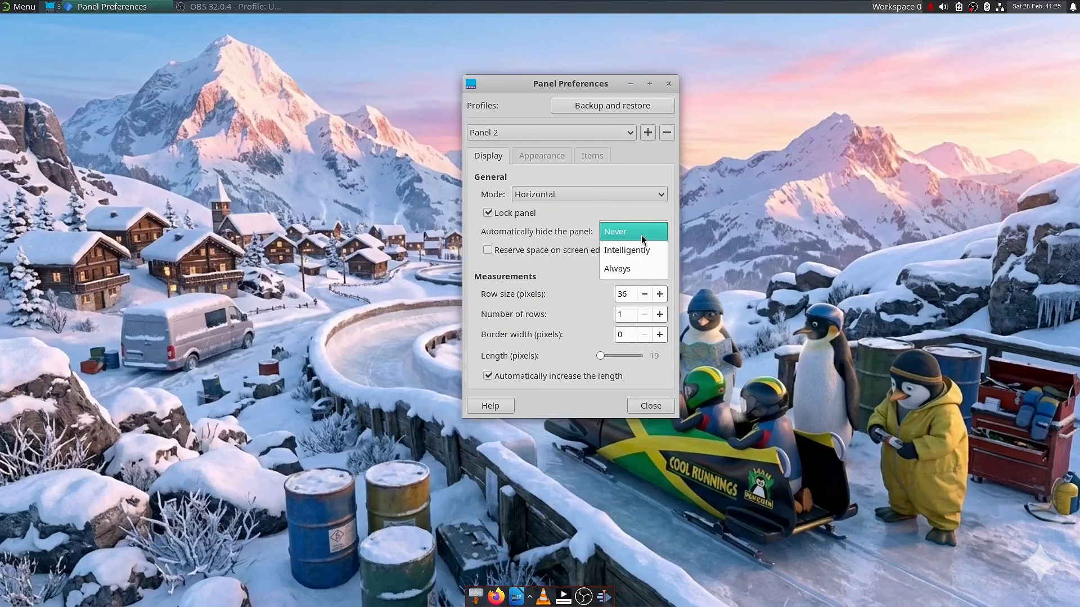
{"action": "left_click", "coordinate": [629, 268]}
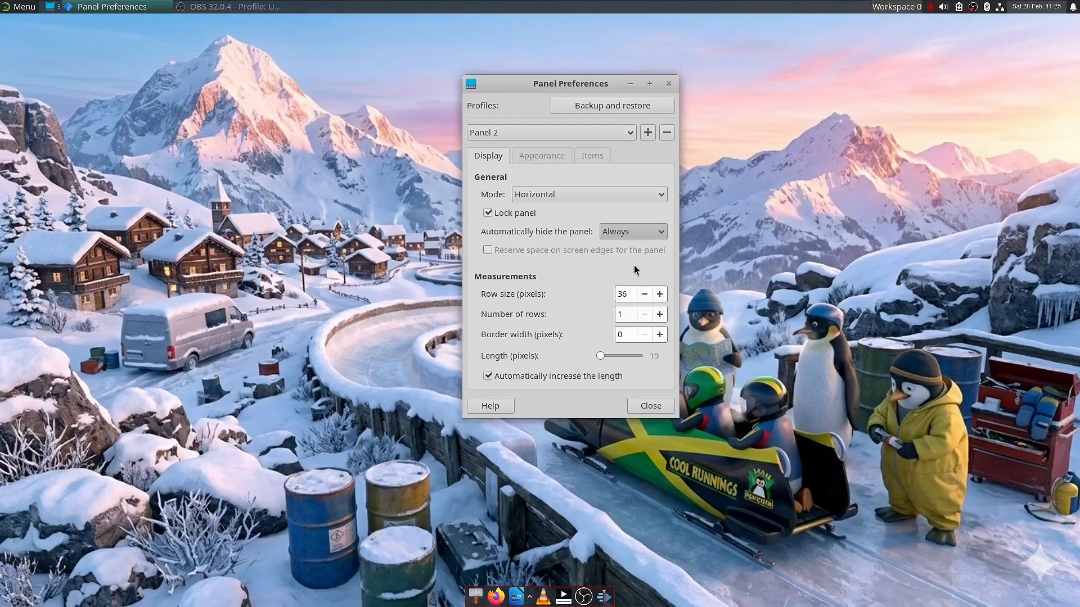
{"action": "left_click", "coordinate": [653, 409]}
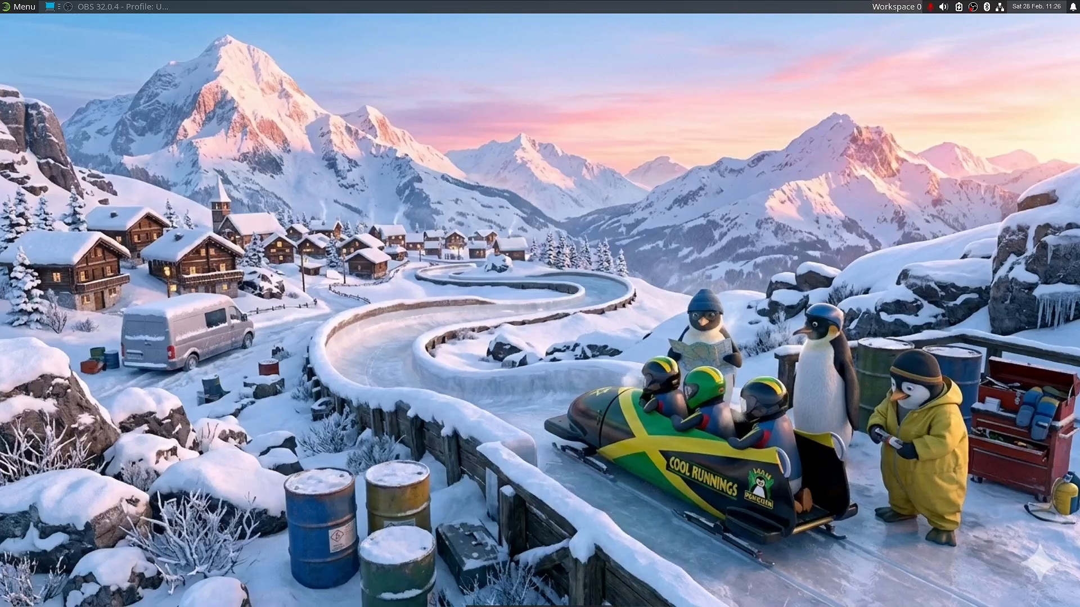
{"action": "right_click", "coordinate": [173, 6]}
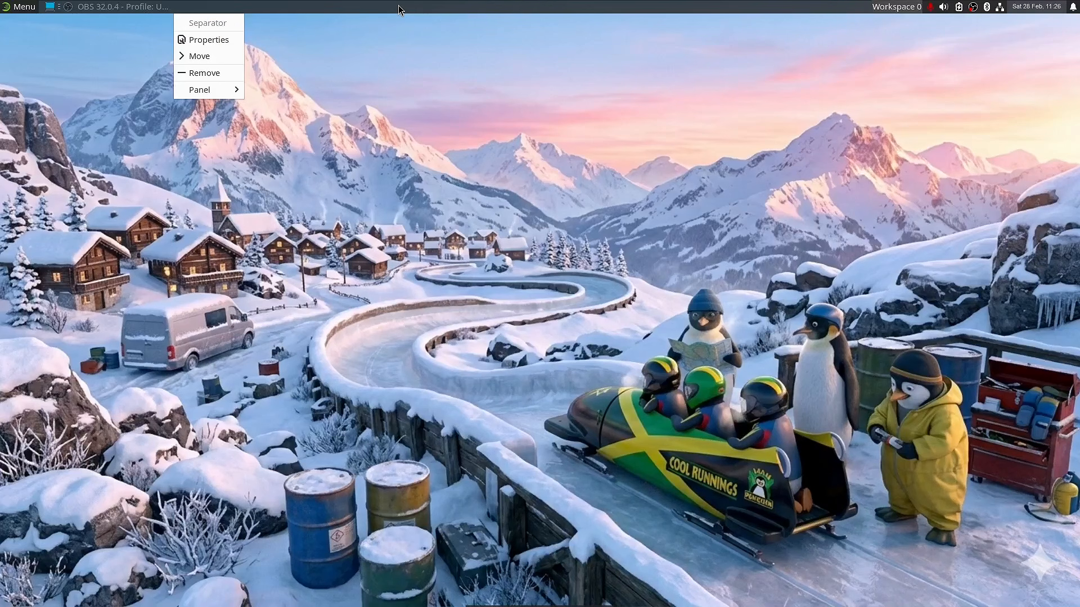
{"action": "left_click", "coordinate": [201, 40]}
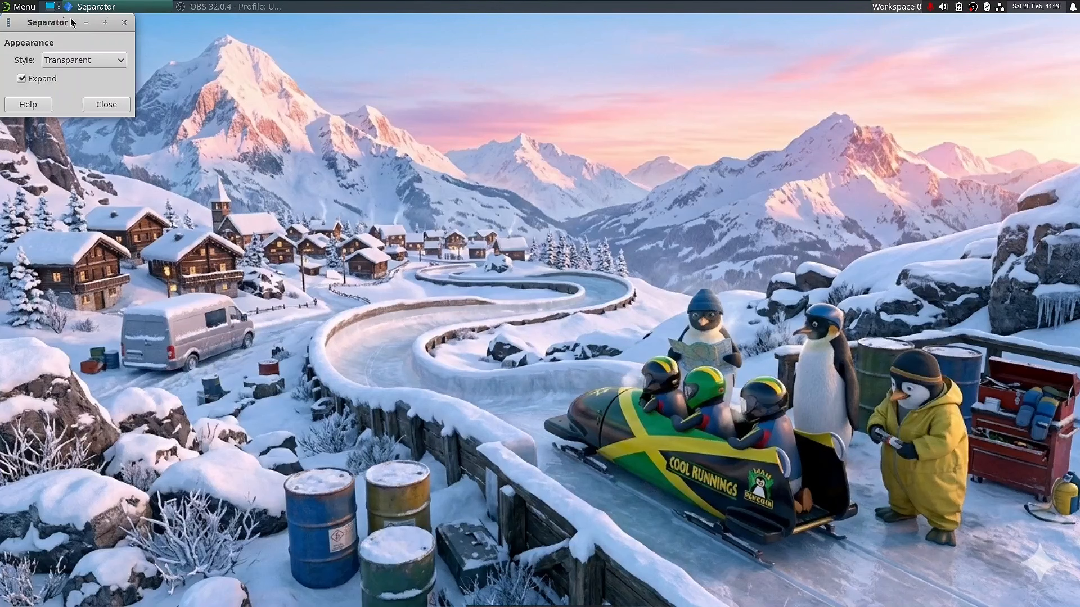
{"action": "left_click", "coordinate": [124, 22]}
Step: Set Panel 2's automatic hiding to Intelligently, and close the preferences and the Firefox window
{"action": "right_click", "coordinate": [519, 6]}
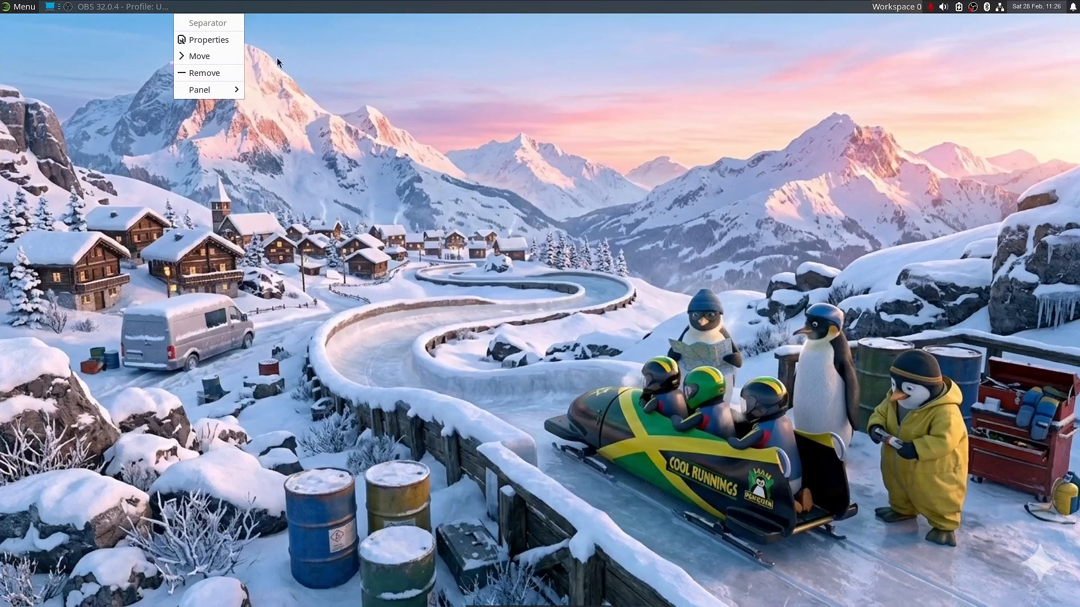
{"action": "mouse_move", "coordinate": [202, 93]}
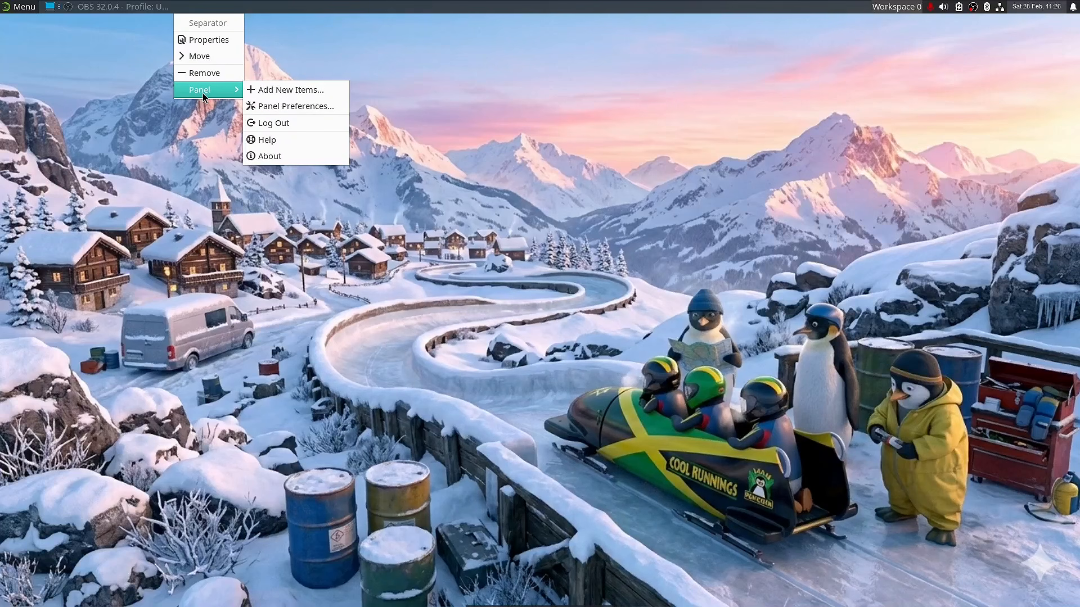
{"action": "left_click", "coordinate": [306, 108]}
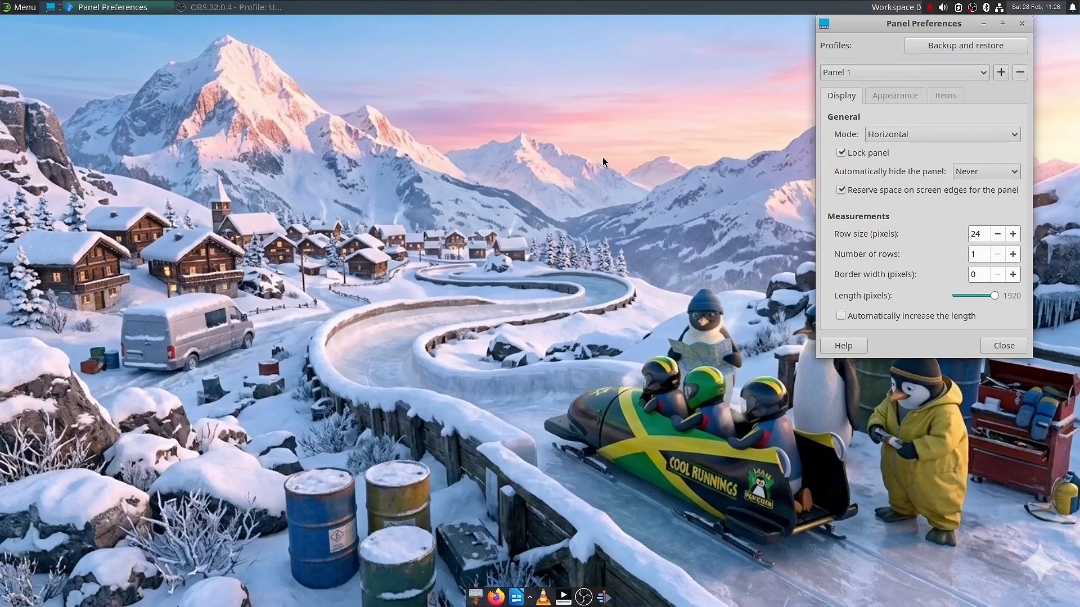
{"action": "left_click", "coordinate": [903, 73]}
{"action": "left_click", "coordinate": [903, 73]}
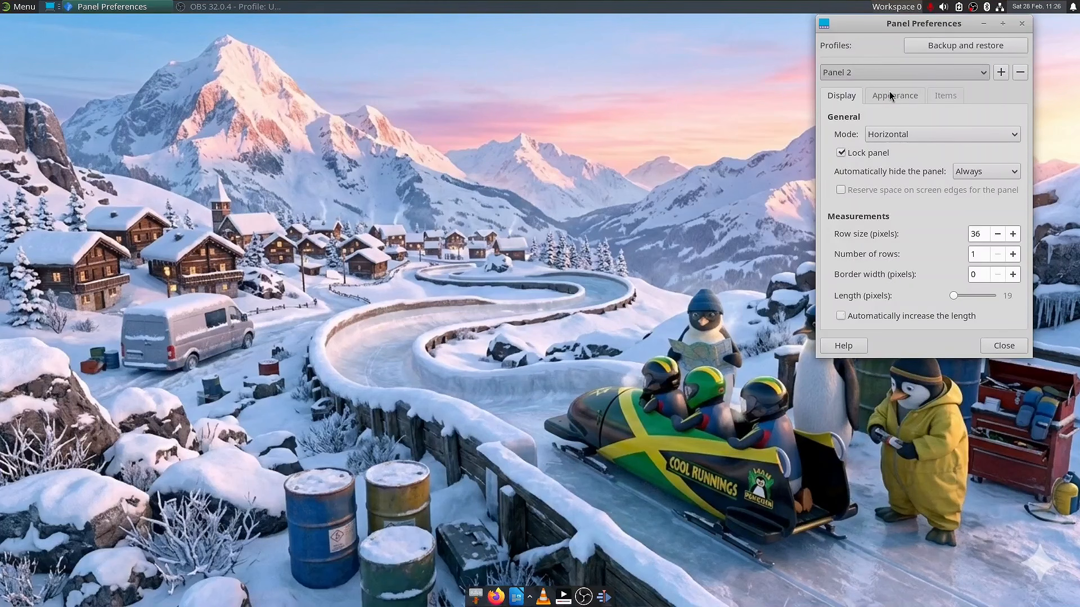
{"action": "left_click", "coordinate": [989, 169]}
{"action": "left_click", "coordinate": [989, 155]}
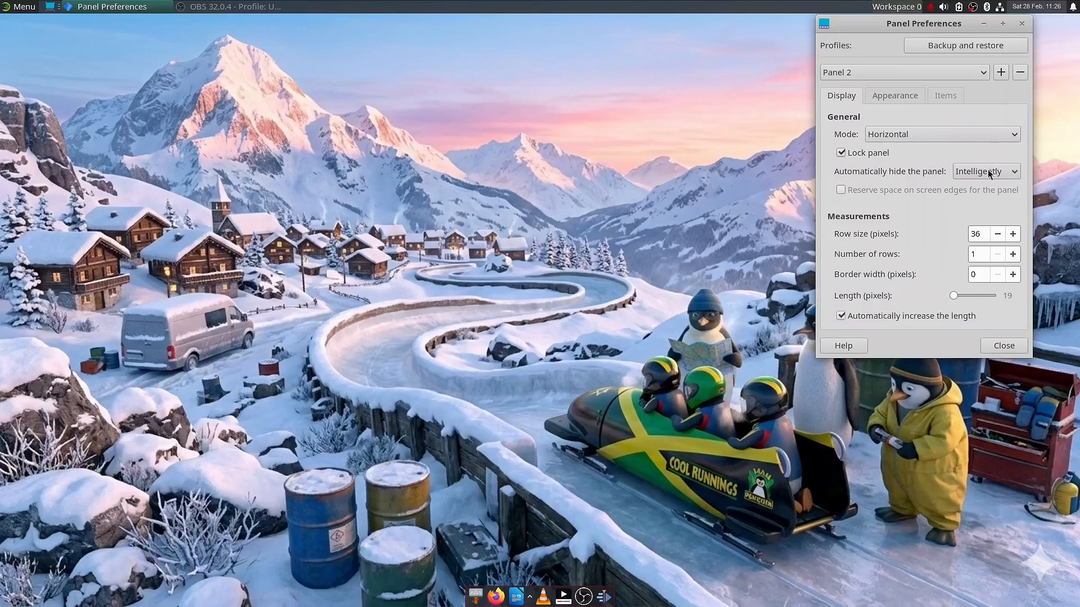
{"action": "left_click", "coordinate": [1006, 348]}
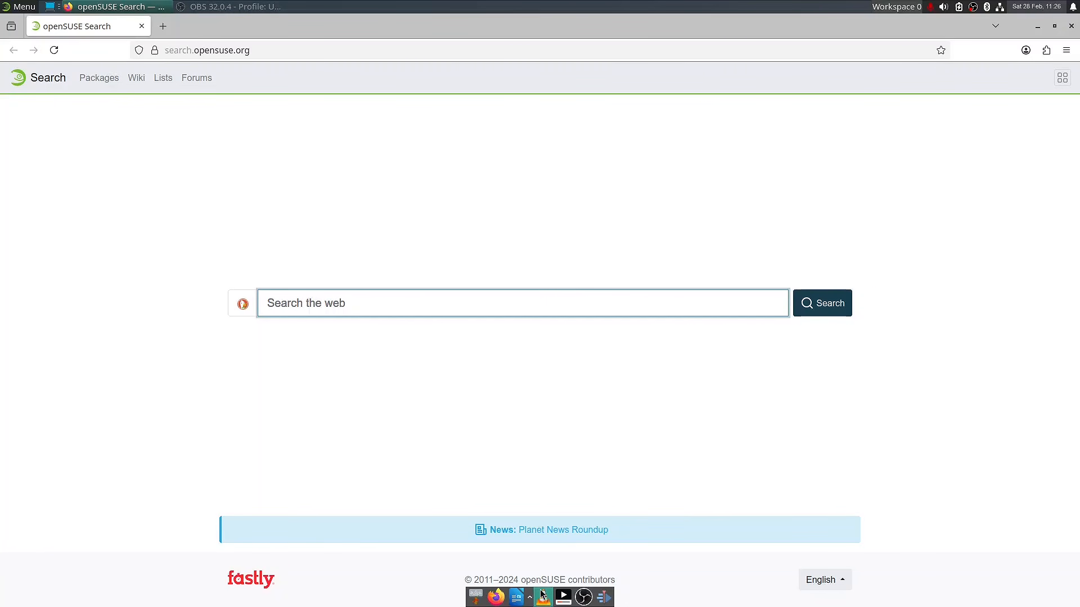
{"action": "left_click", "coordinate": [1071, 27]}
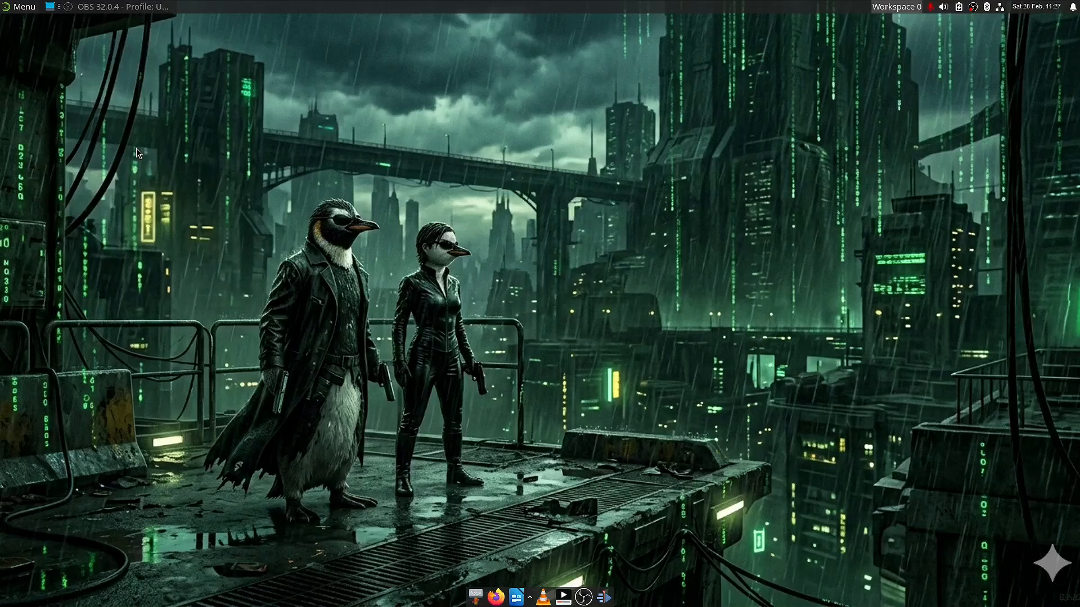
Step: Reposition and enlarge the Settings window, and switch the Appearance style to Adwaita-dark, checking it in the applications menu
{"action": "left_click_drag", "start_coordinate": [804, 319], "coordinate": [361, 119]}
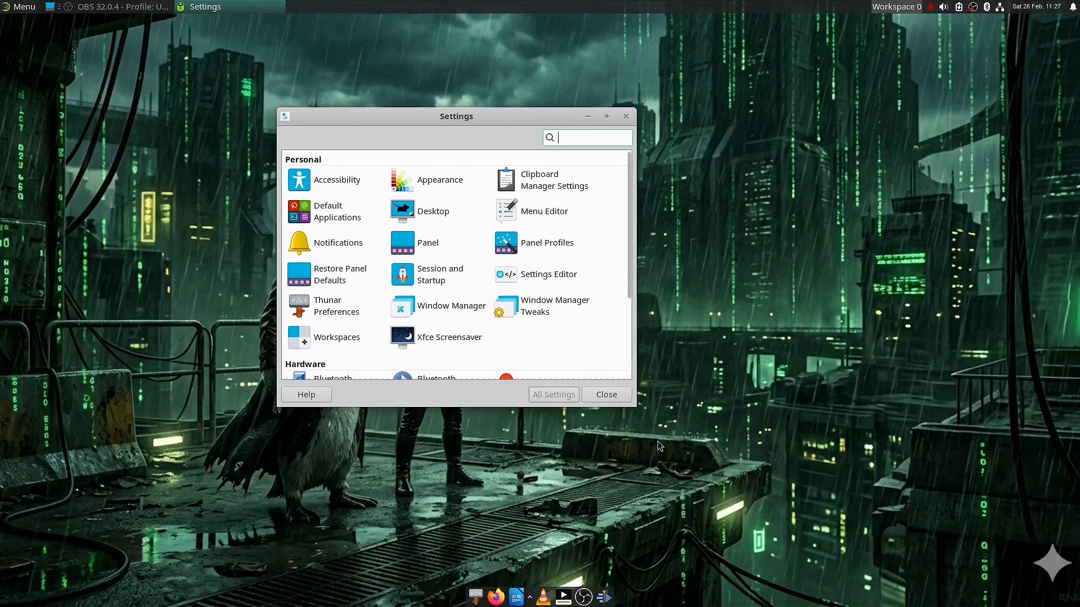
{"action": "left_click_drag", "start_coordinate": [635, 405], "coordinate": [764, 490]}
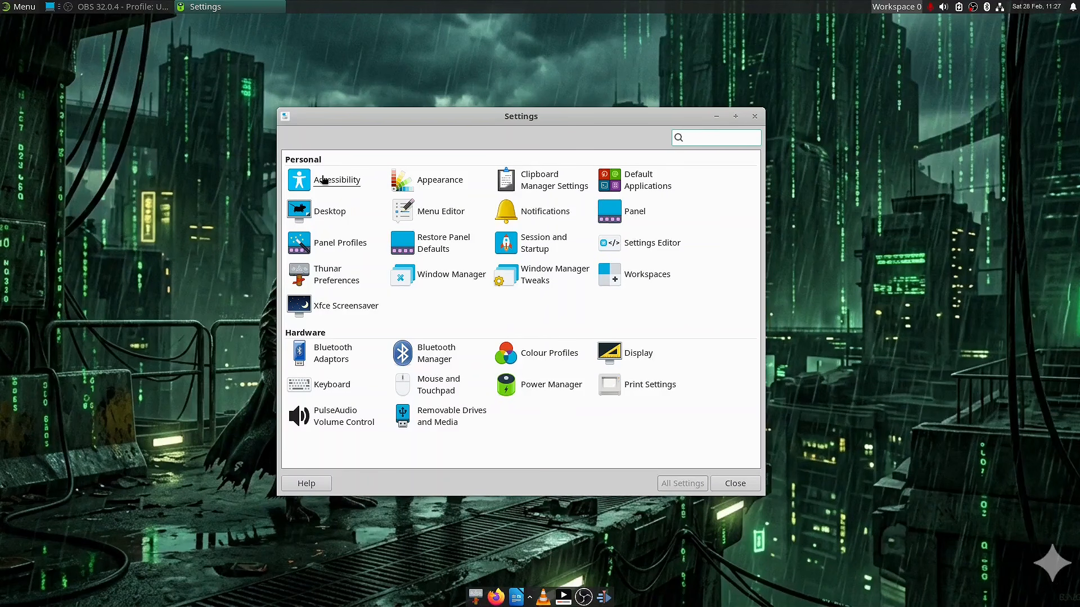
{"action": "left_click", "coordinate": [414, 191]}
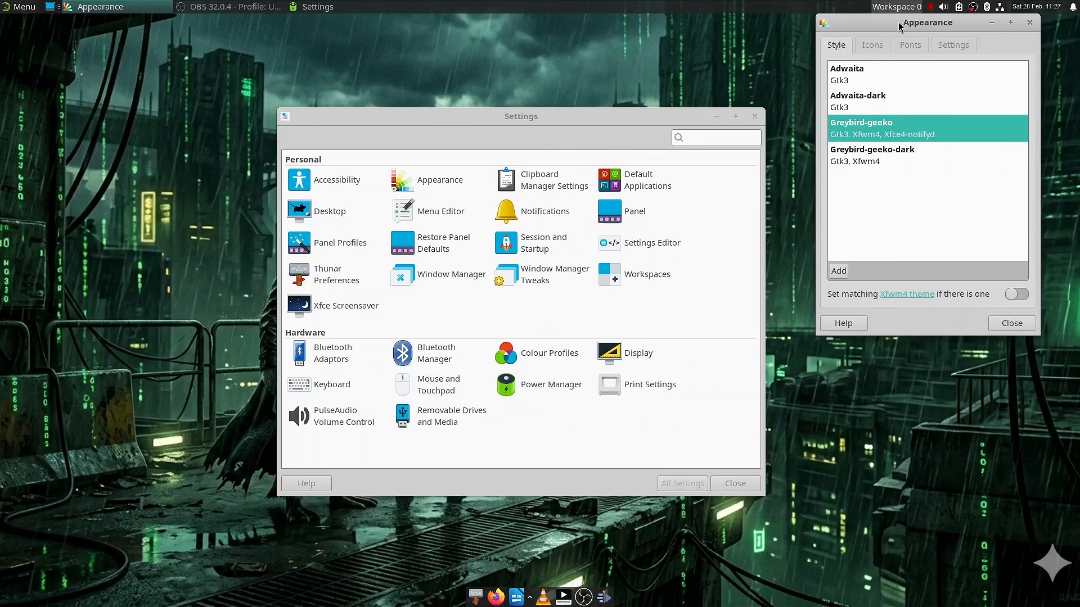
{"action": "left_click_drag", "start_coordinate": [897, 25], "coordinate": [457, 127]}
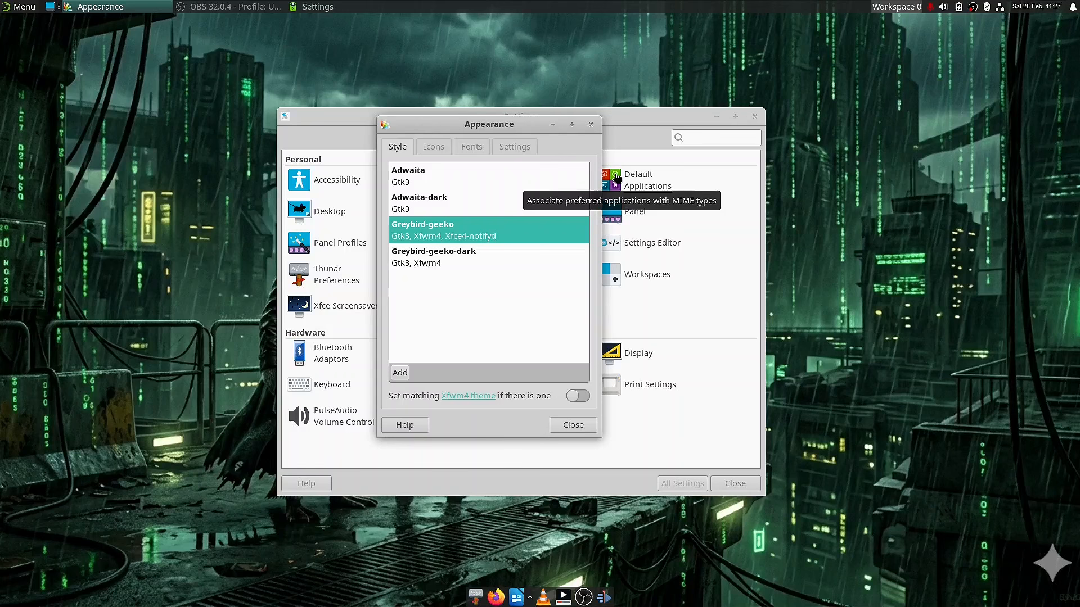
{"action": "left_click", "coordinate": [428, 207]}
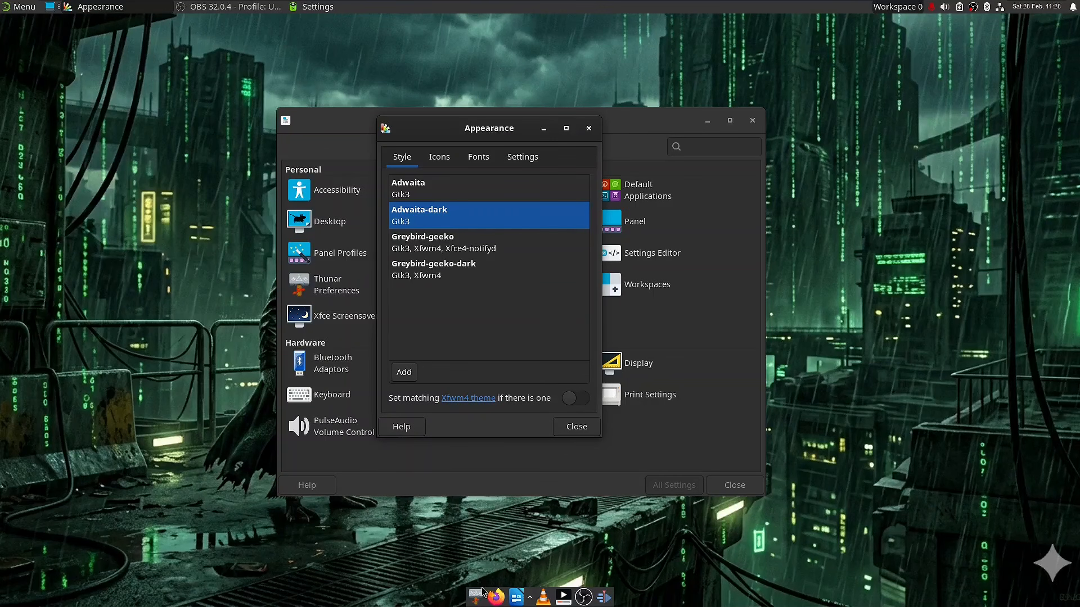
{"action": "left_click", "coordinate": [15, 11]}
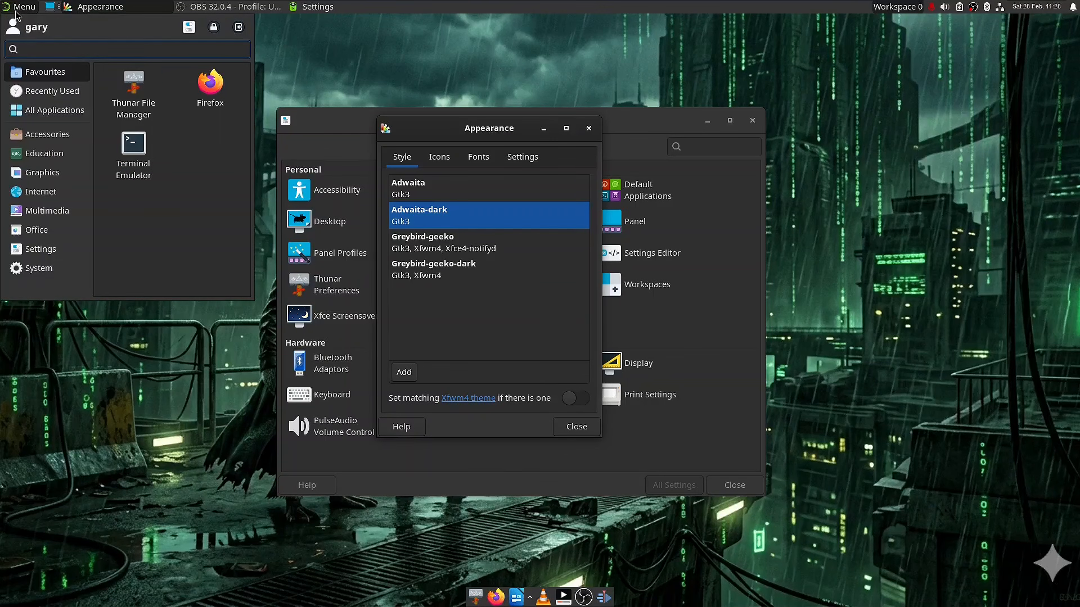
Step: Dismiss the applications menu, review the available icon themes in Appearance, and close the Appearance window
{"action": "left_click", "coordinate": [16, 12]}
{"action": "left_click", "coordinate": [439, 160]}
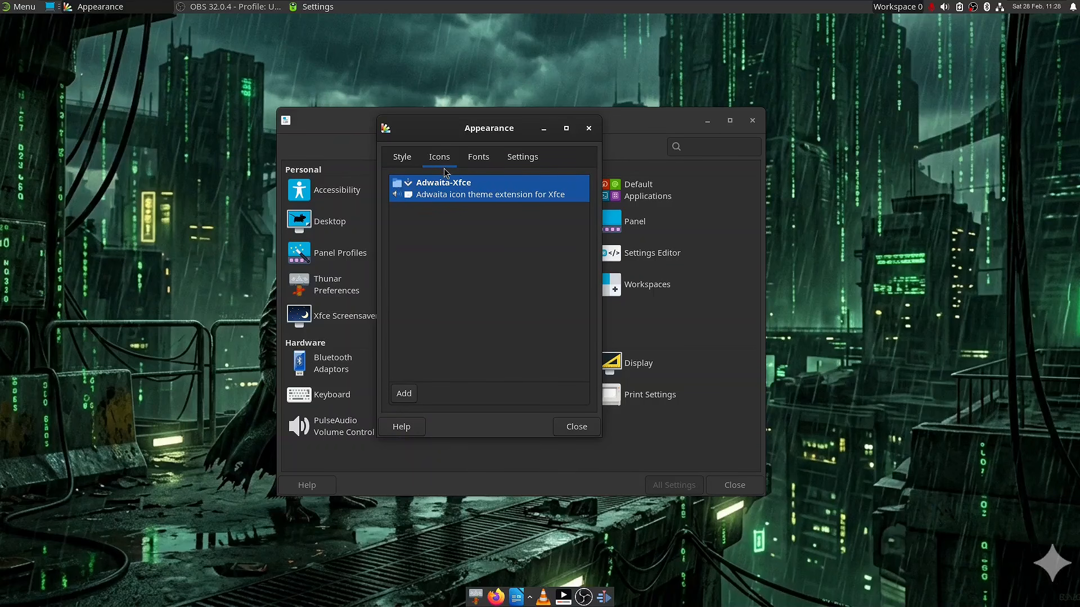
{"action": "left_click", "coordinate": [415, 163]}
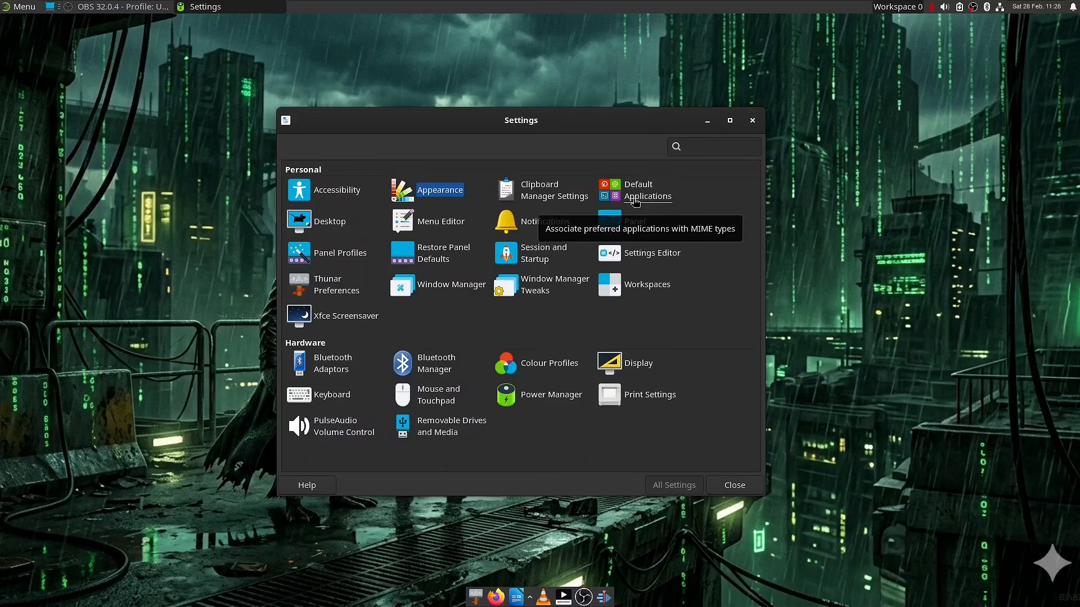
Step: Open Default Applications over the Settings window, review its Internet and Utilities defaults, and close it
{"action": "left_click", "coordinate": [665, 186]}
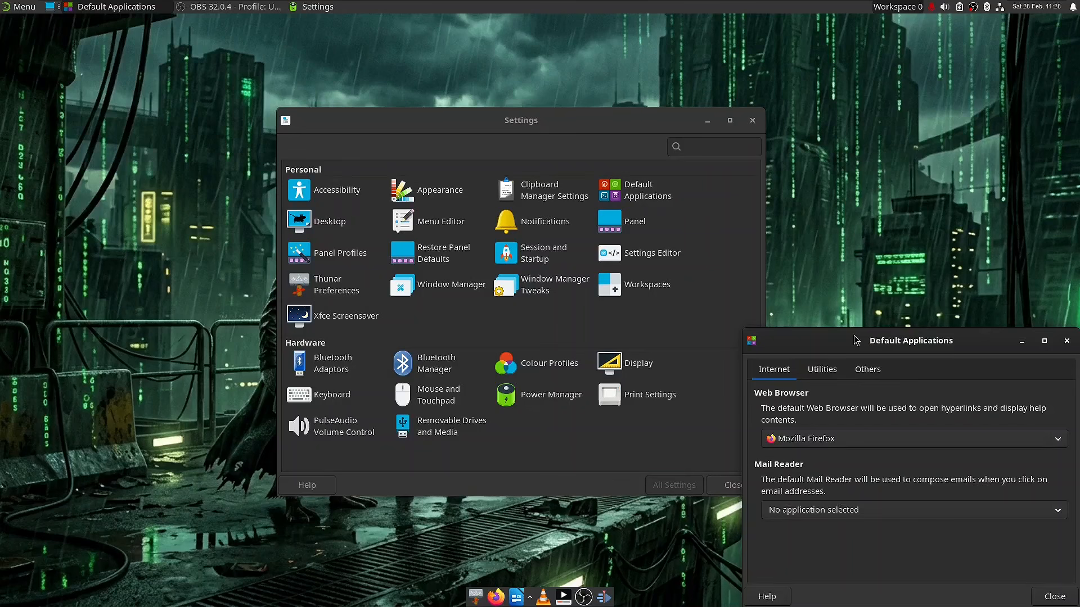
{"action": "left_click_drag", "start_coordinate": [854, 335], "coordinate": [441, 158]}
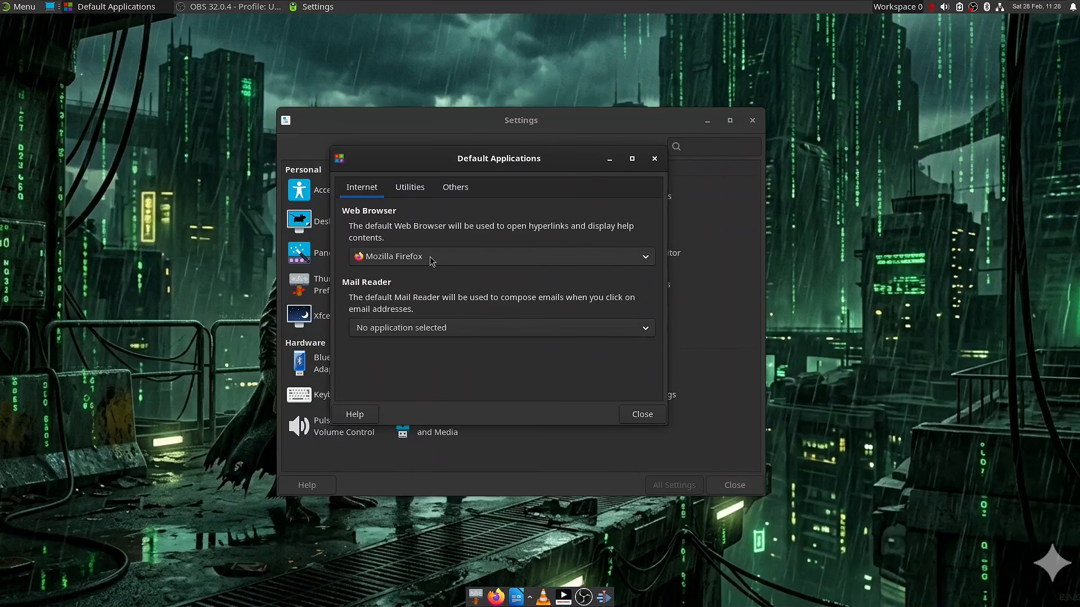
{"action": "left_click", "coordinate": [425, 192]}
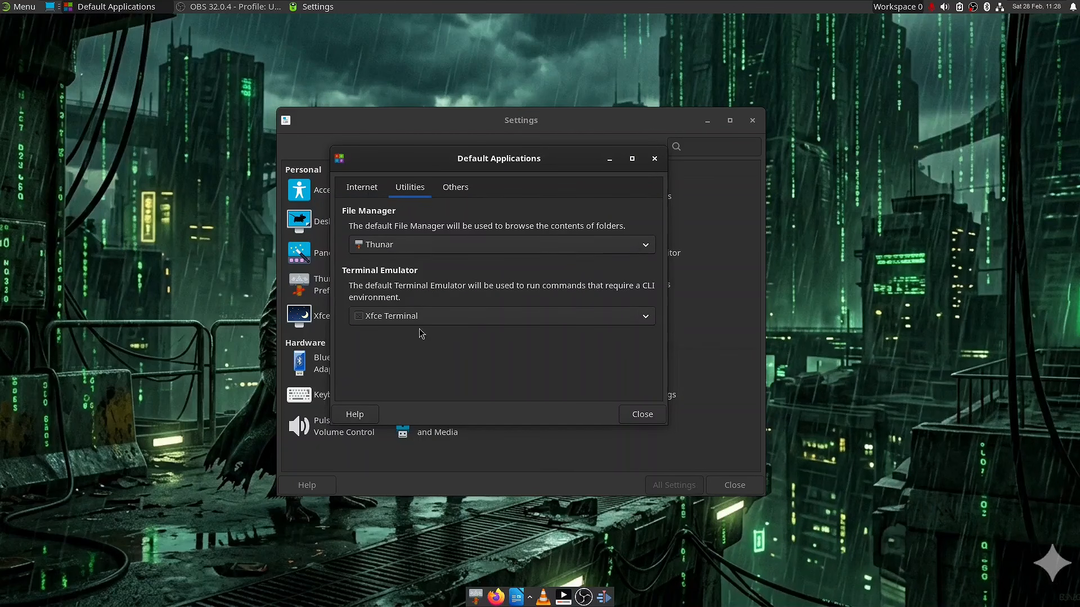
{"action": "left_click", "coordinate": [654, 158]}
Step: Open Panel Profiles with the Settings window minimised, and save the current panel configuration as currentconfig
{"action": "left_click", "coordinate": [347, 260]}
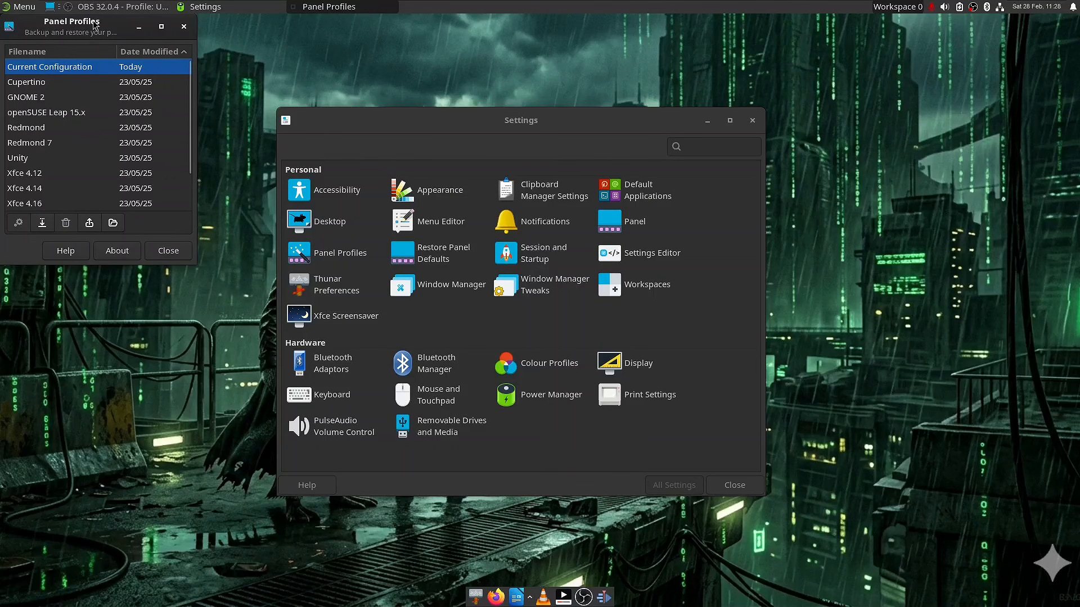
{"action": "left_click_drag", "start_coordinate": [94, 25], "coordinate": [477, 146]}
{"action": "left_click", "coordinate": [707, 120]}
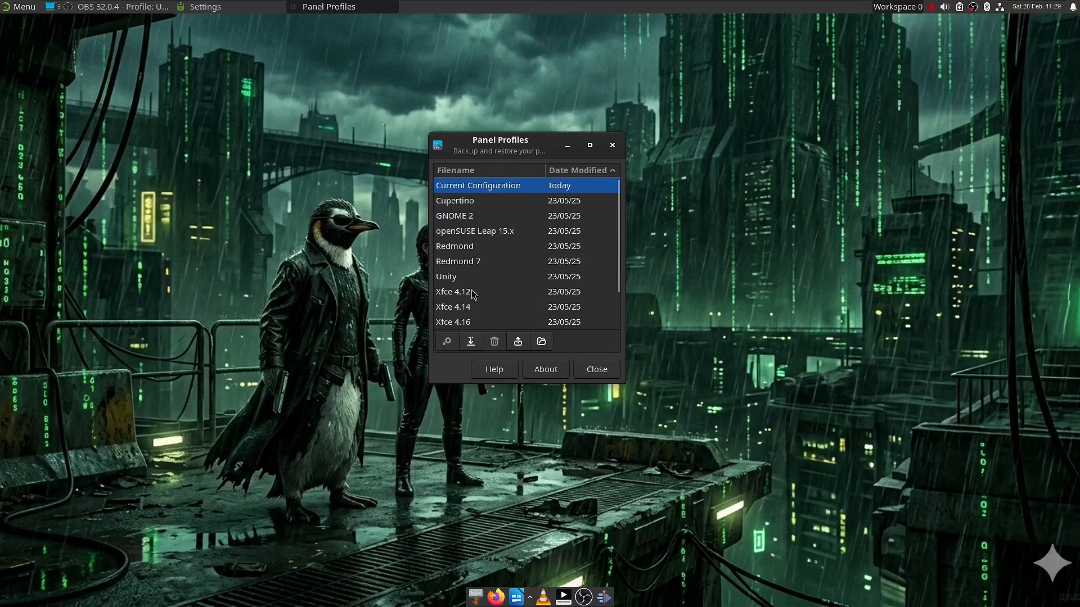
{"action": "left_click", "coordinate": [470, 342]}
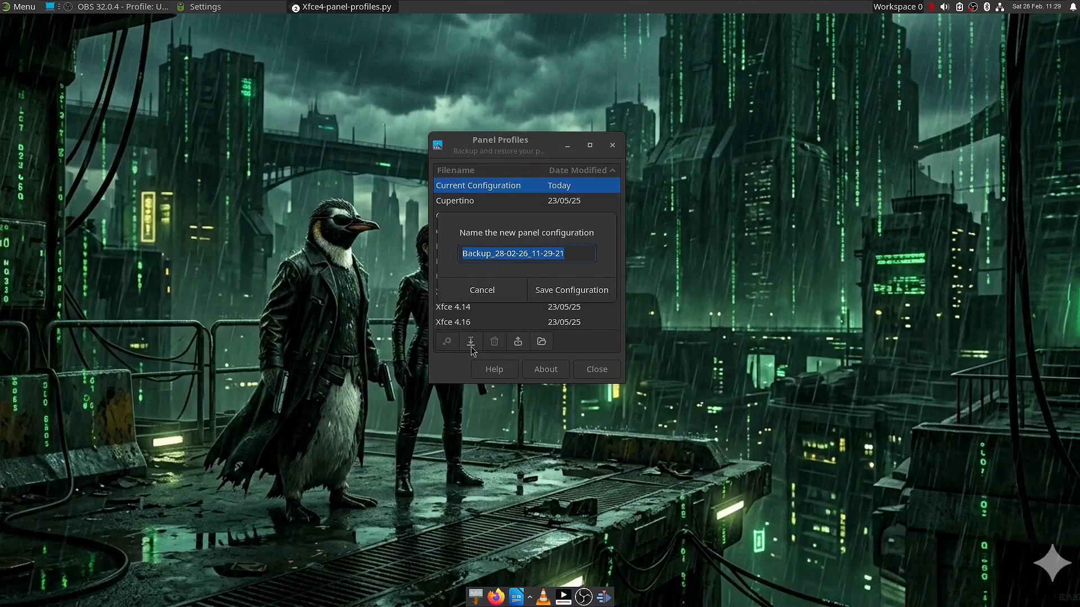
{"action": "type", "text": "current"}
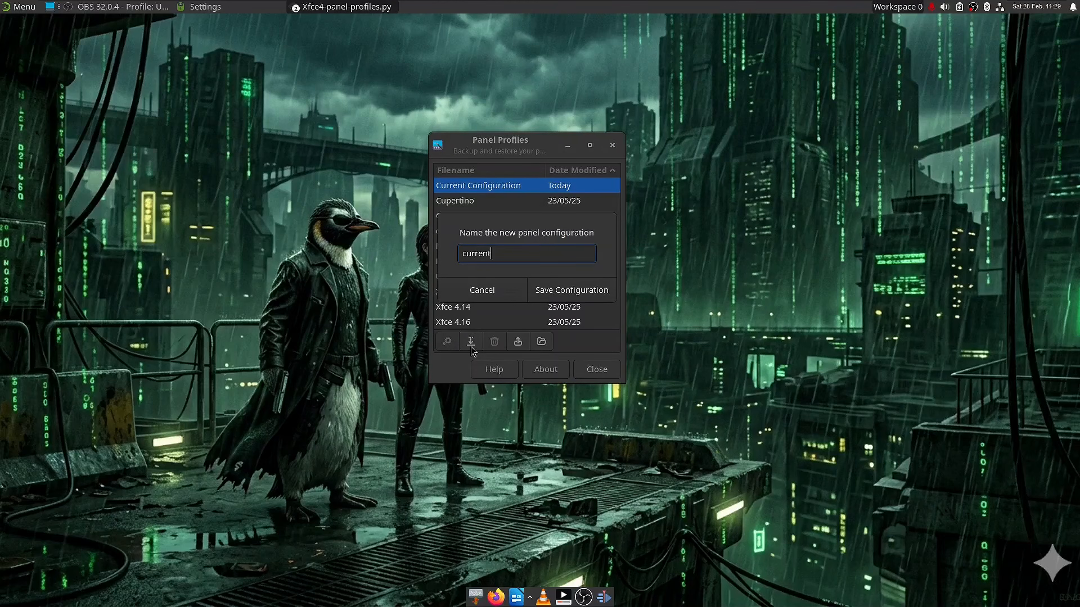
{"action": "type", "text": "config"}
{"action": "key", "text": "Return"}
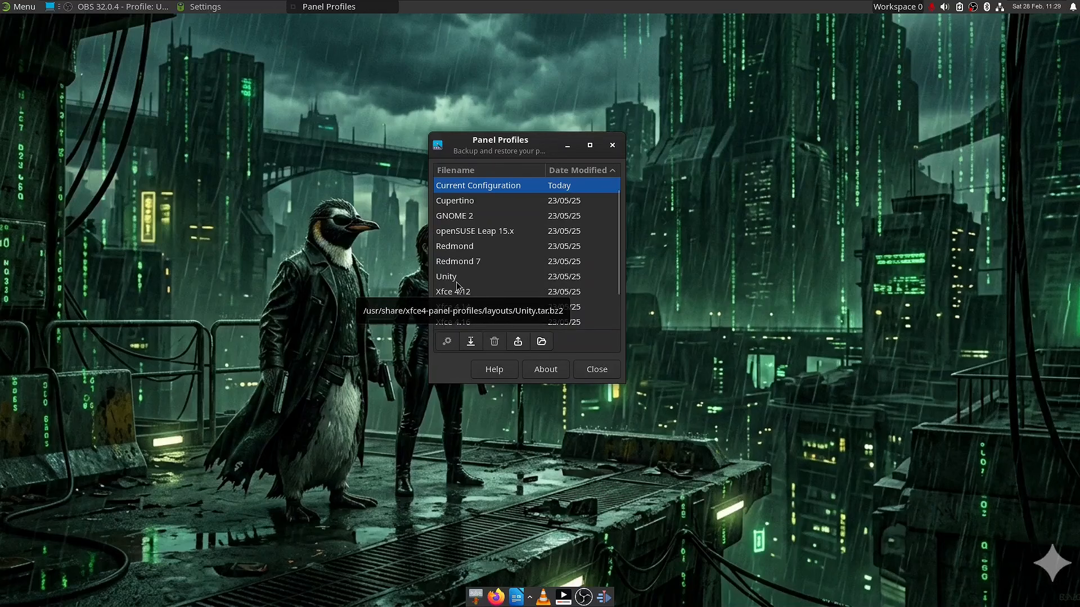
Step: Apply the Redmond 7 panel profile without a backup and look at the Settings category in its applications menu
{"action": "left_click", "coordinate": [475, 262]}
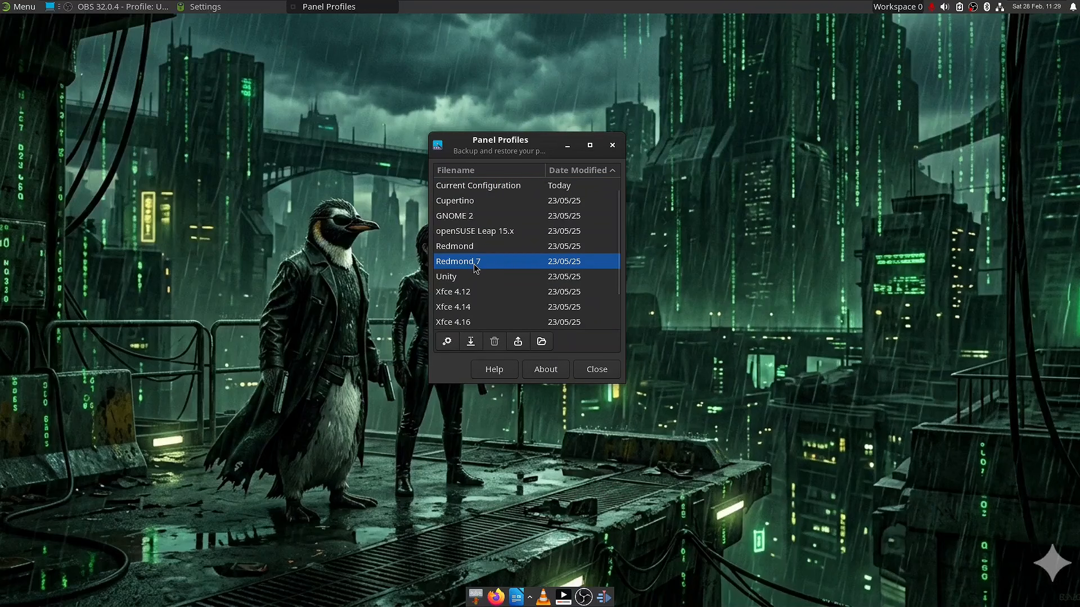
{"action": "left_click", "coordinate": [447, 342]}
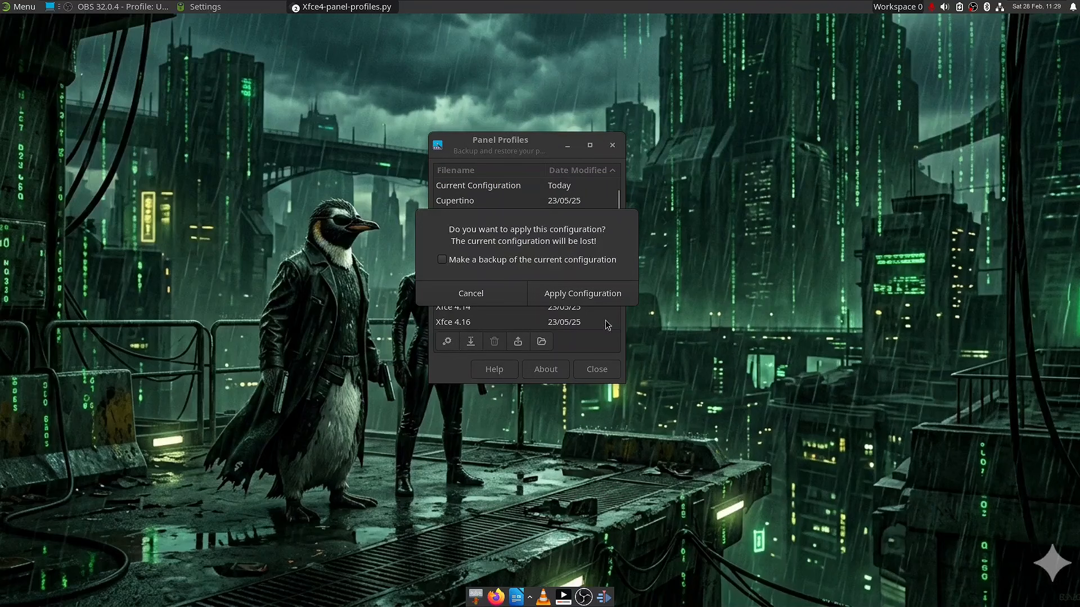
{"action": "left_click", "coordinate": [583, 294]}
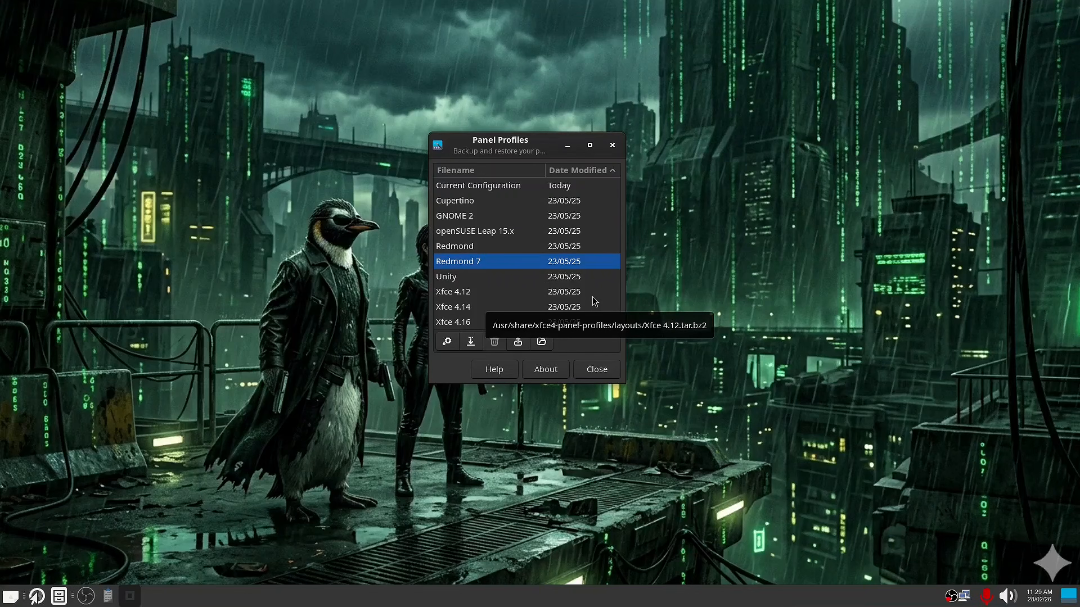
{"action": "left_click", "coordinate": [10, 596]}
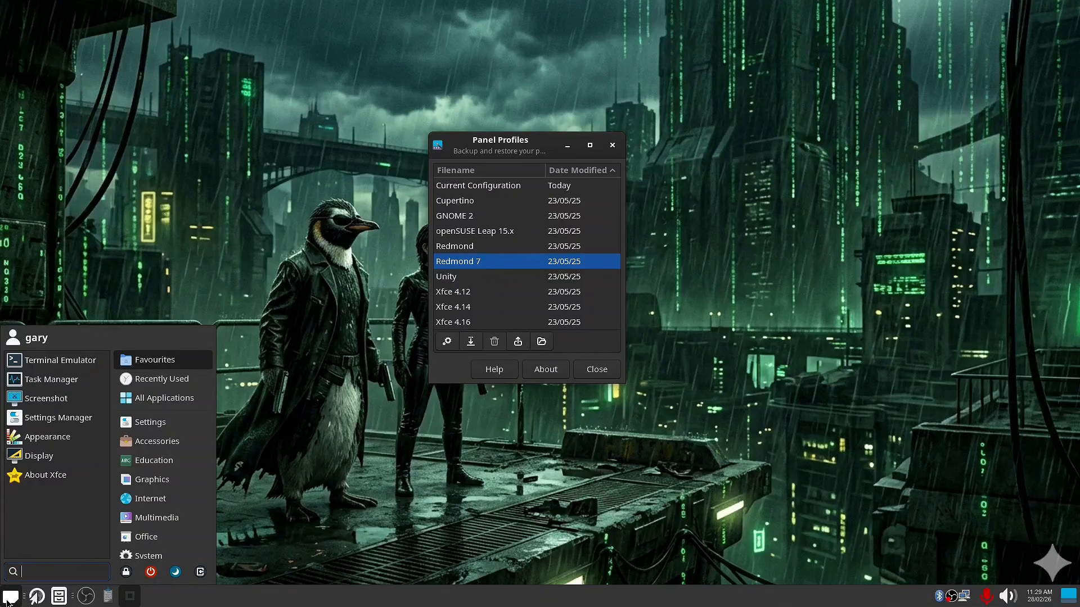
{"action": "left_click", "coordinate": [133, 423]}
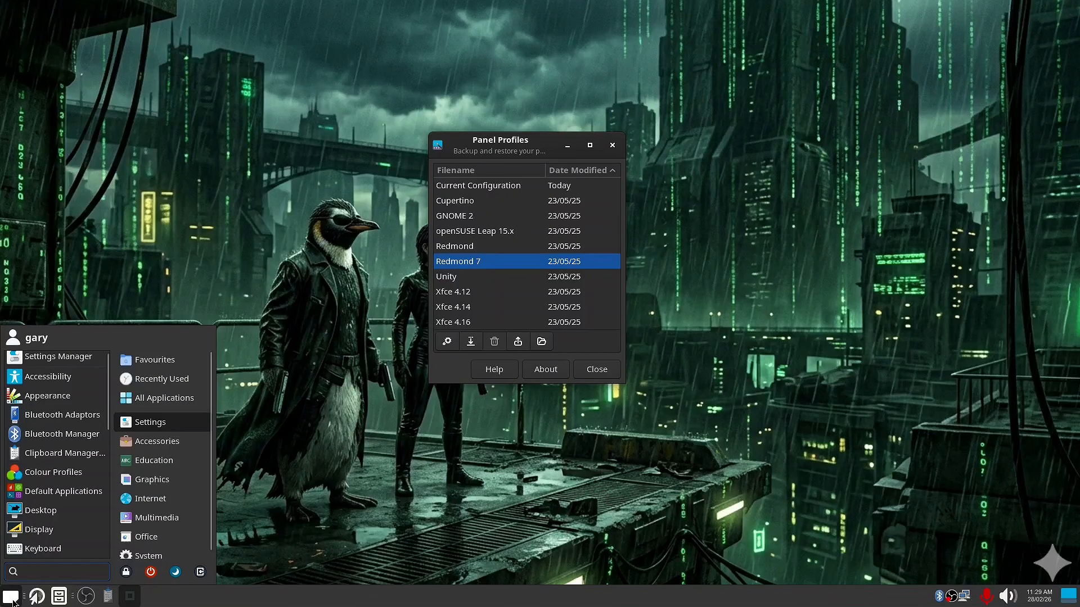
Step: Try the Unity panel profile, removing the plugins that cannot be loaded from the panel configuration
{"action": "left_click", "coordinate": [461, 282]}
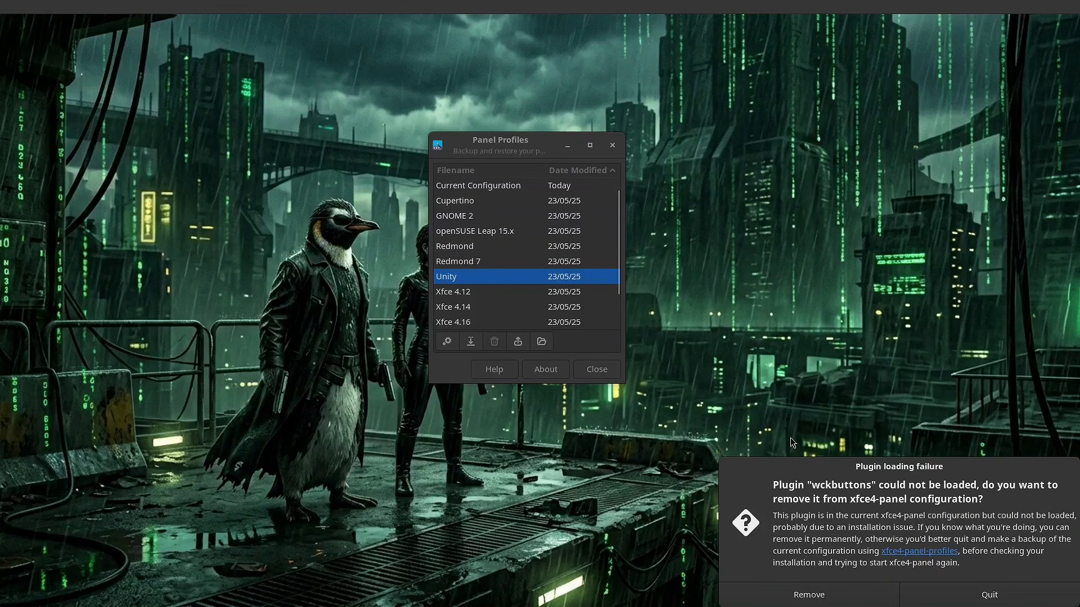
{"action": "left_click", "coordinate": [809, 595]}
{"action": "left_click", "coordinate": [809, 595]}
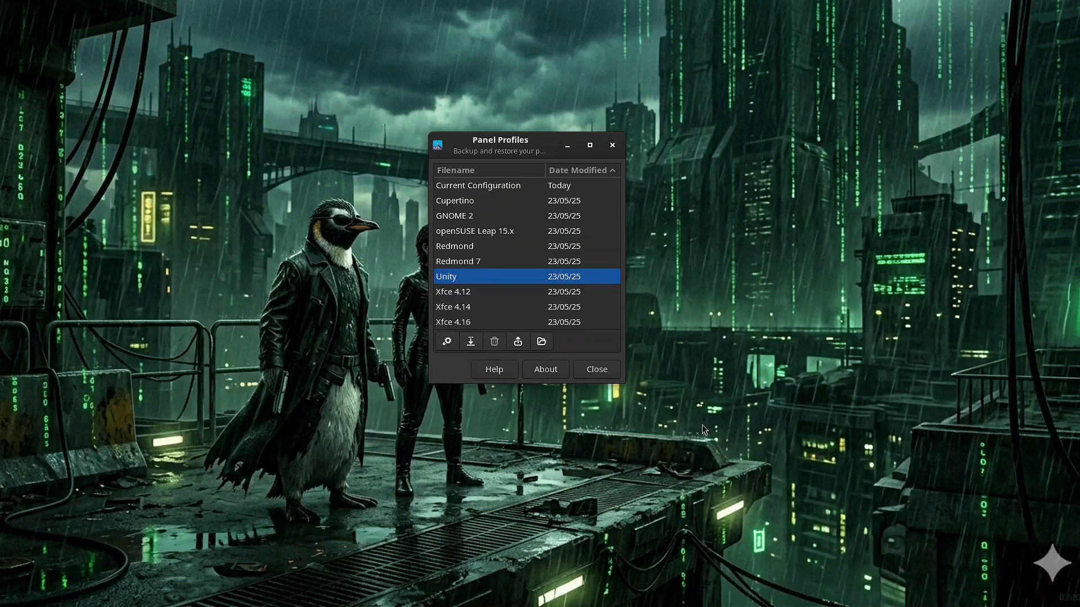
Step: Find the saved currentconfig profile in the profile list and apply it to restore the customised panels
{"action": "left_click", "coordinate": [464, 222]}
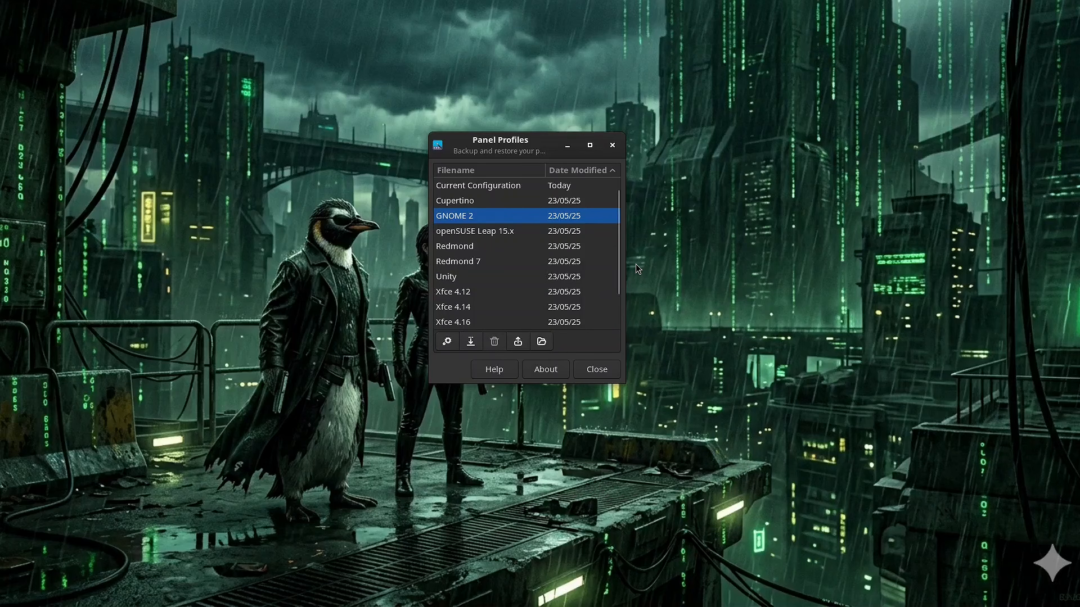
{"action": "left_click_drag", "start_coordinate": [621, 262], "coordinate": [621, 209]}
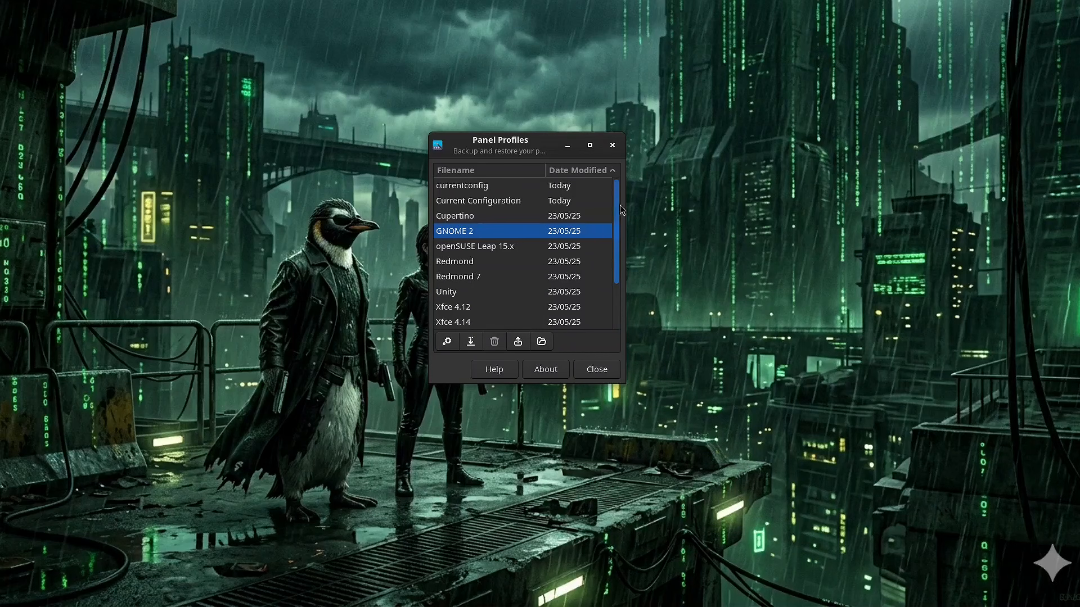
{"action": "left_click", "coordinate": [482, 186]}
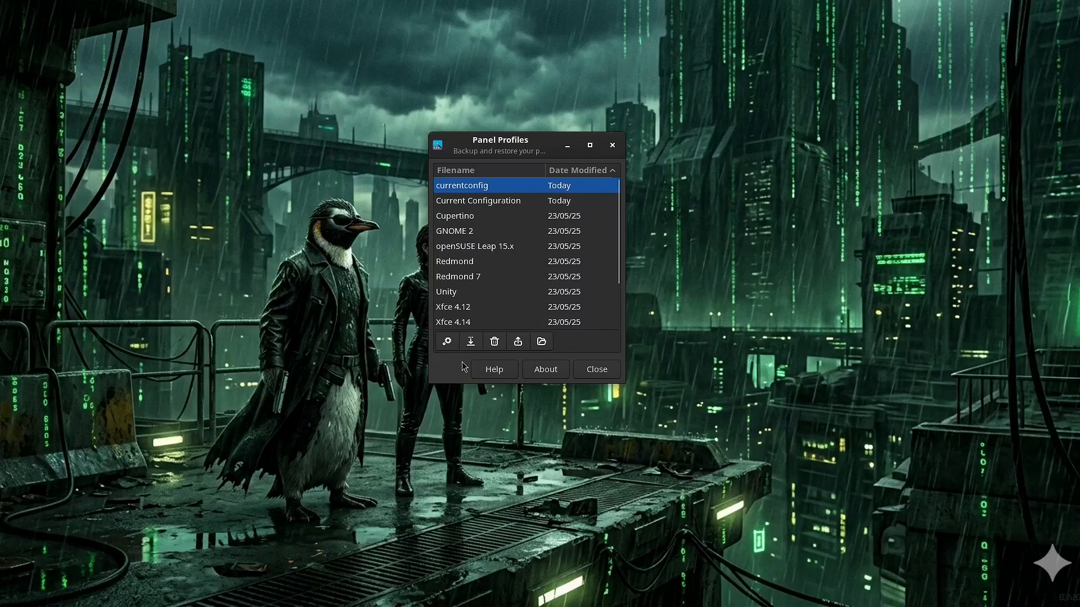
{"action": "left_click", "coordinate": [448, 342]}
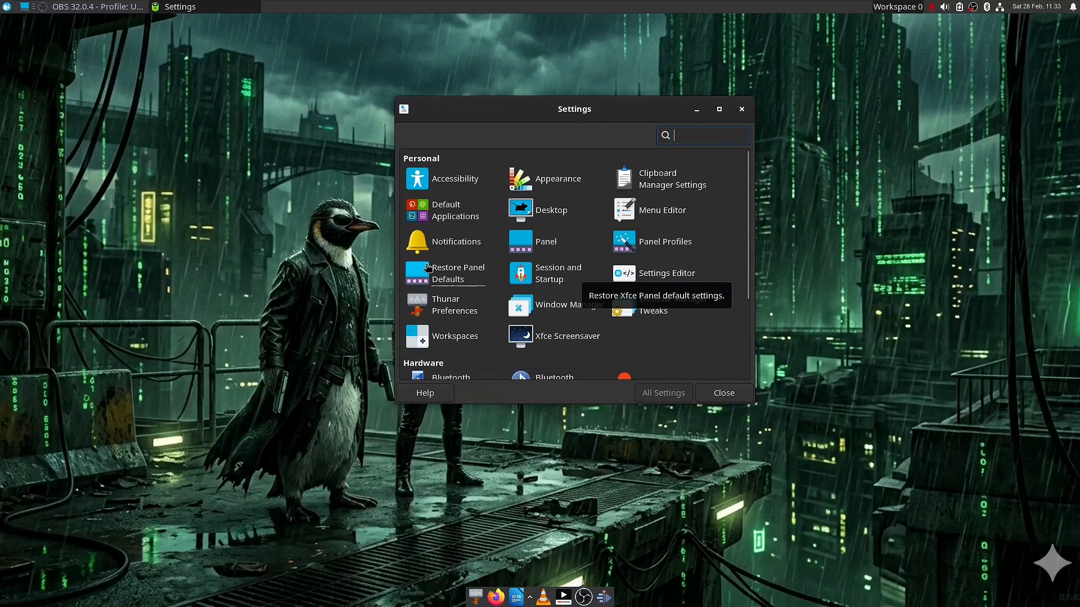
Step: Reopen Panel Profiles from Settings, move it beside the Settings window, and select the currentconfig profile
{"action": "left_click", "coordinate": [632, 257]}
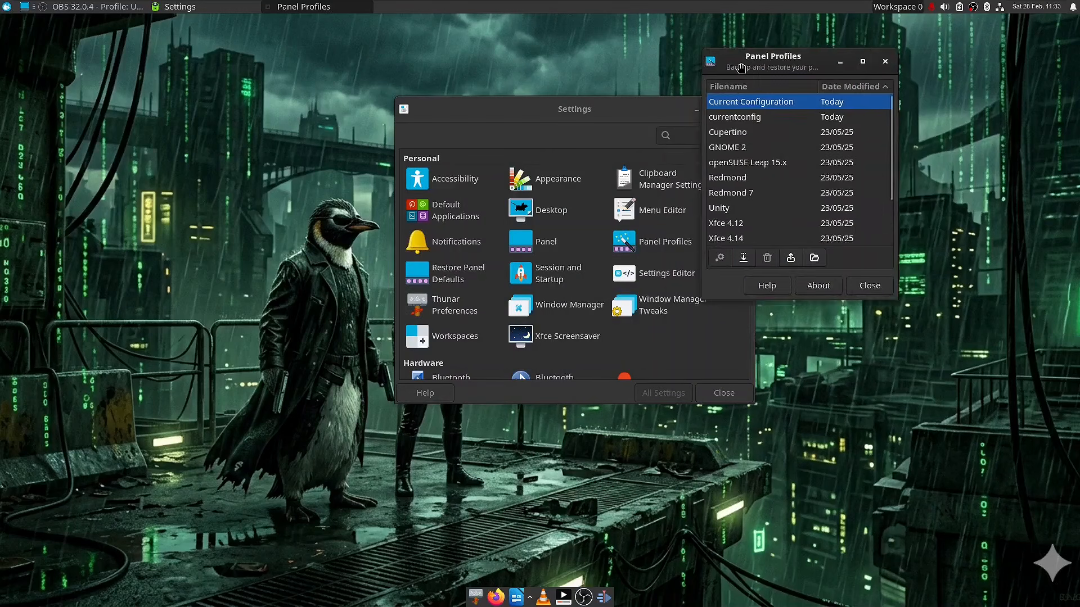
{"action": "left_click_drag", "start_coordinate": [735, 64], "coordinate": [254, 184]}
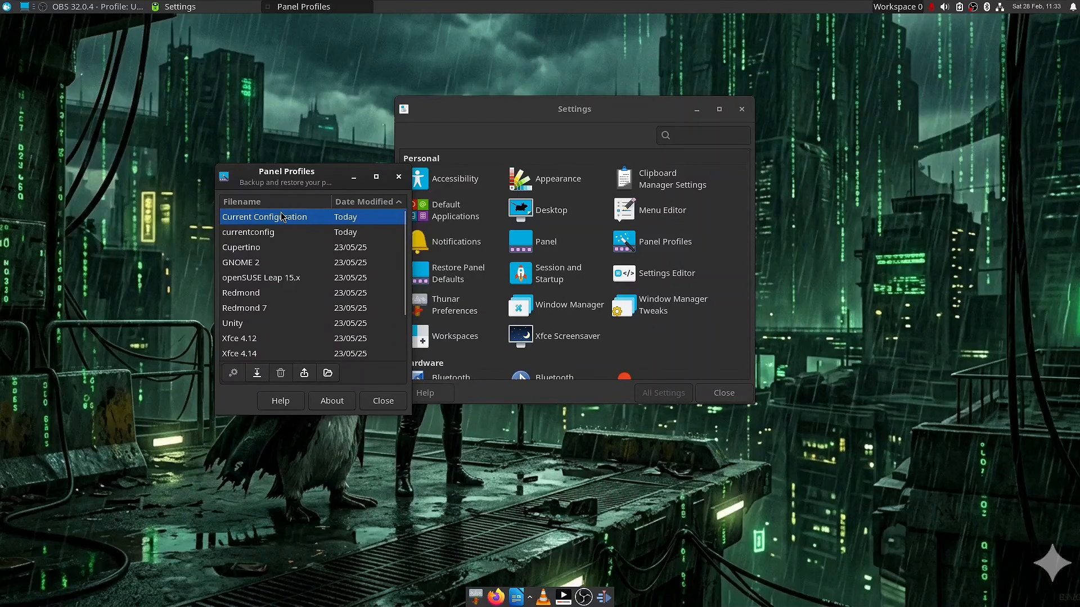
{"action": "left_click", "coordinate": [276, 232]}
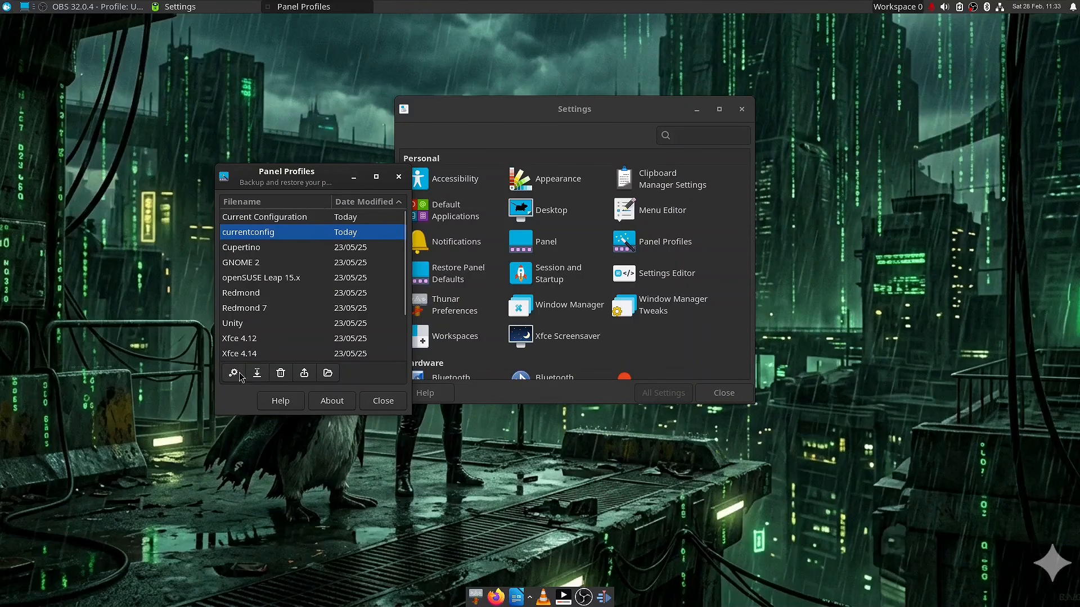
Step: Browse the applications menu's categories, including Favourites, Recently Used, Graphics, Internet and All Applications, and close the menu
{"action": "left_click", "coordinate": [7, 8]}
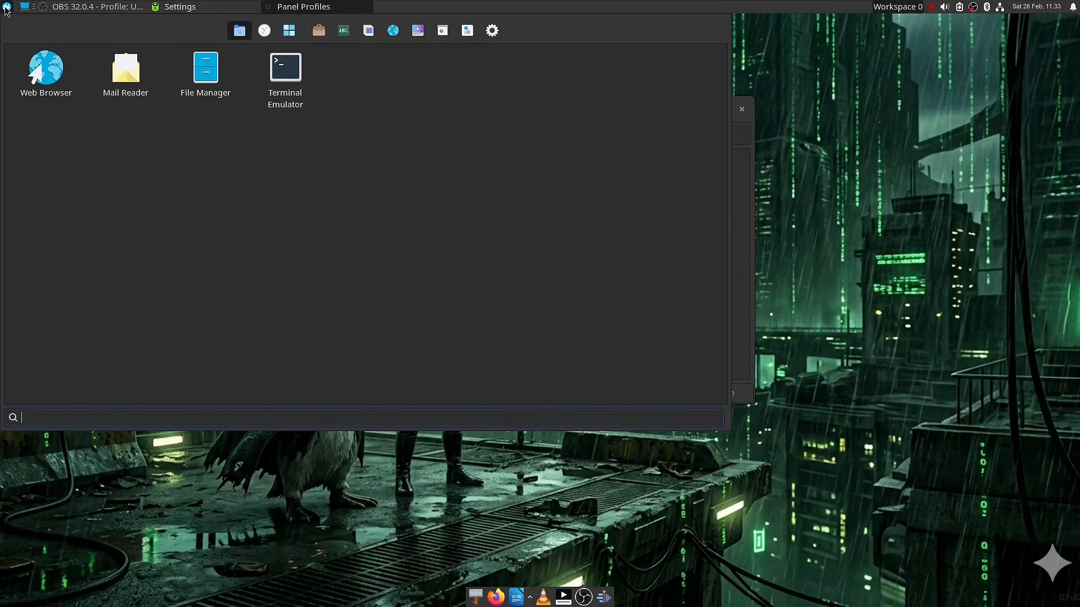
{"action": "left_click", "coordinate": [264, 30]}
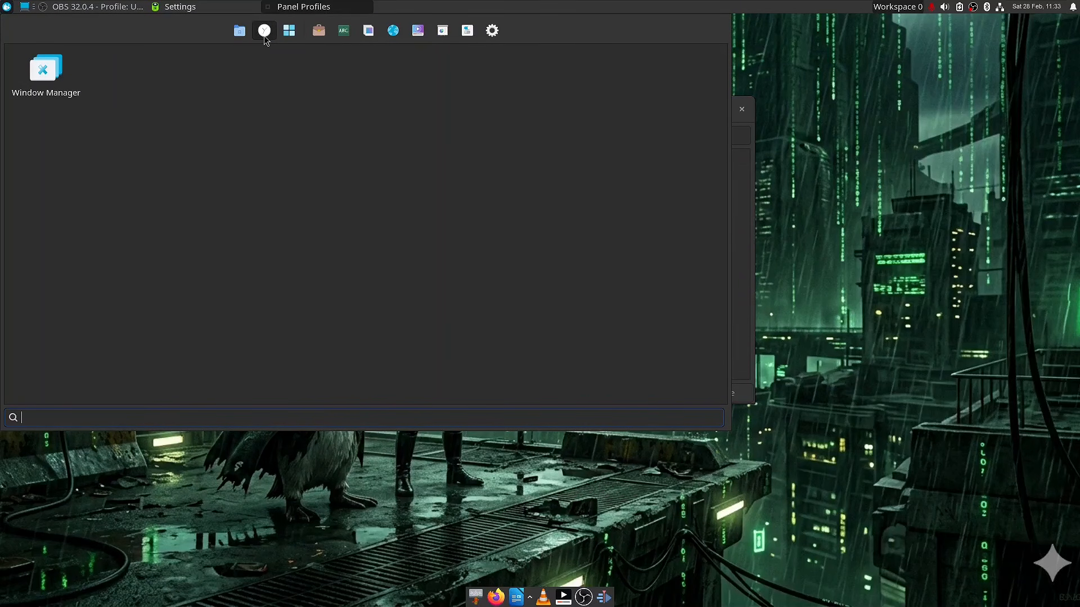
{"action": "left_click", "coordinate": [284, 34]}
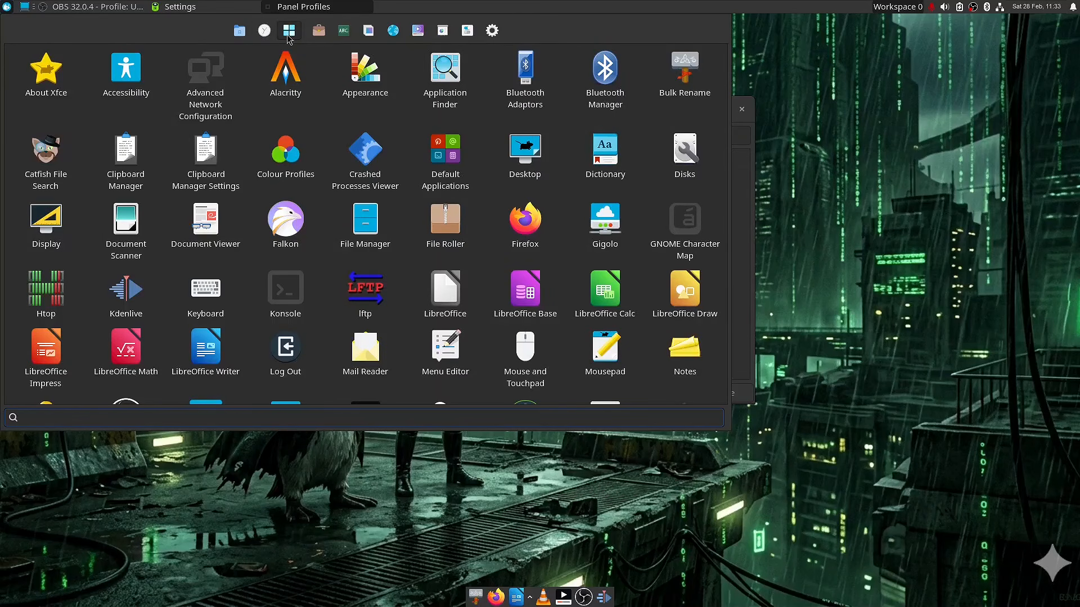
{"action": "left_click", "coordinate": [319, 31]}
{"action": "left_click", "coordinate": [344, 32]}
{"action": "left_click", "coordinate": [368, 31]}
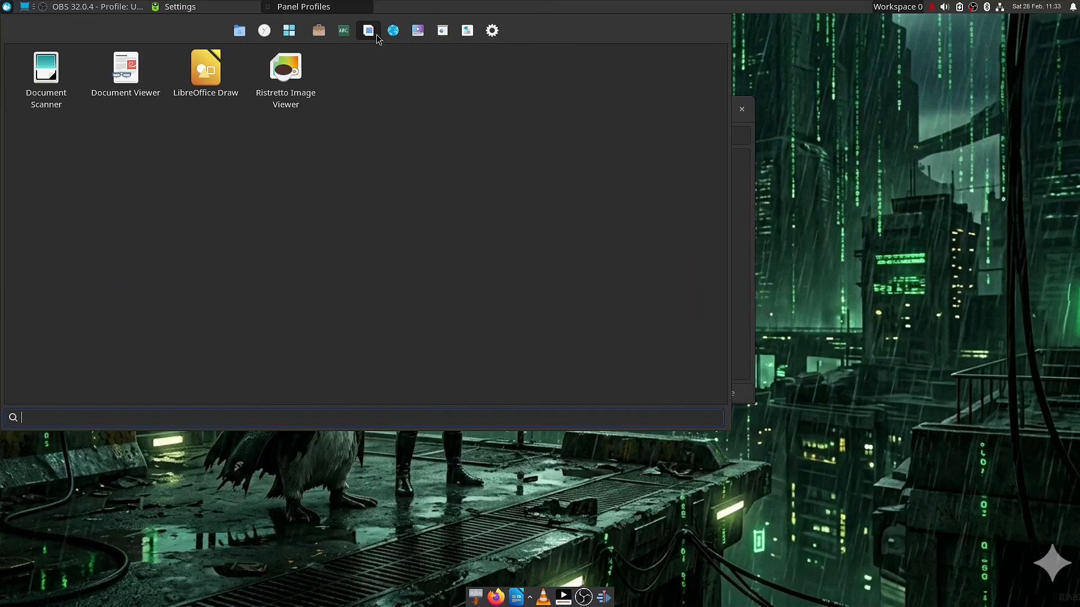
{"action": "left_click", "coordinate": [418, 31]}
{"action": "left_click", "coordinate": [393, 31]}
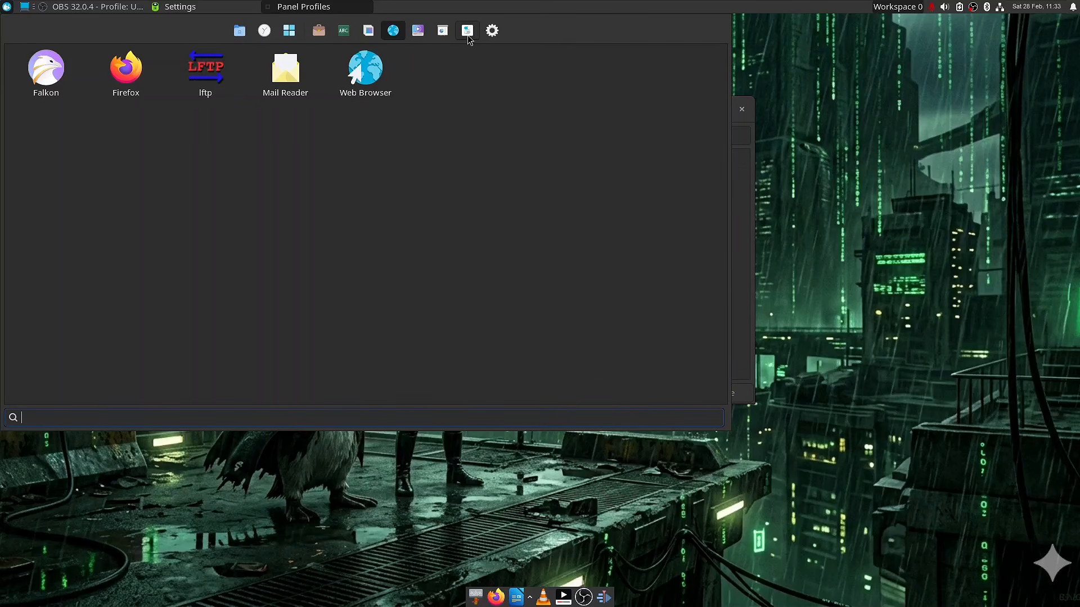
{"action": "left_click", "coordinate": [467, 31]}
{"action": "left_click", "coordinate": [444, 32]}
{"action": "left_click", "coordinate": [240, 33]}
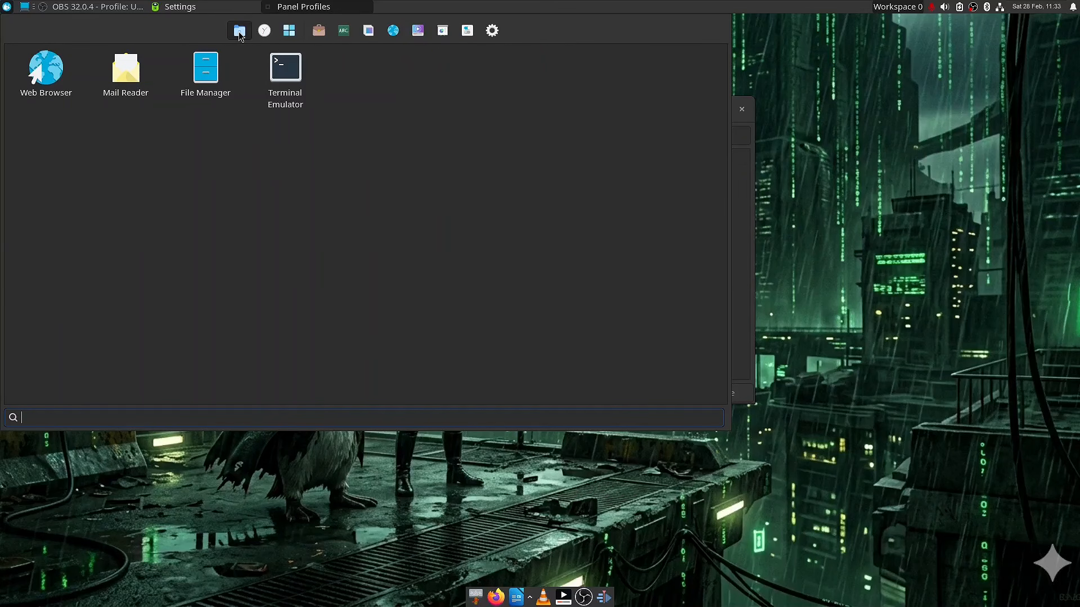
{"action": "left_click", "coordinate": [265, 30]}
{"action": "left_click", "coordinate": [289, 30]}
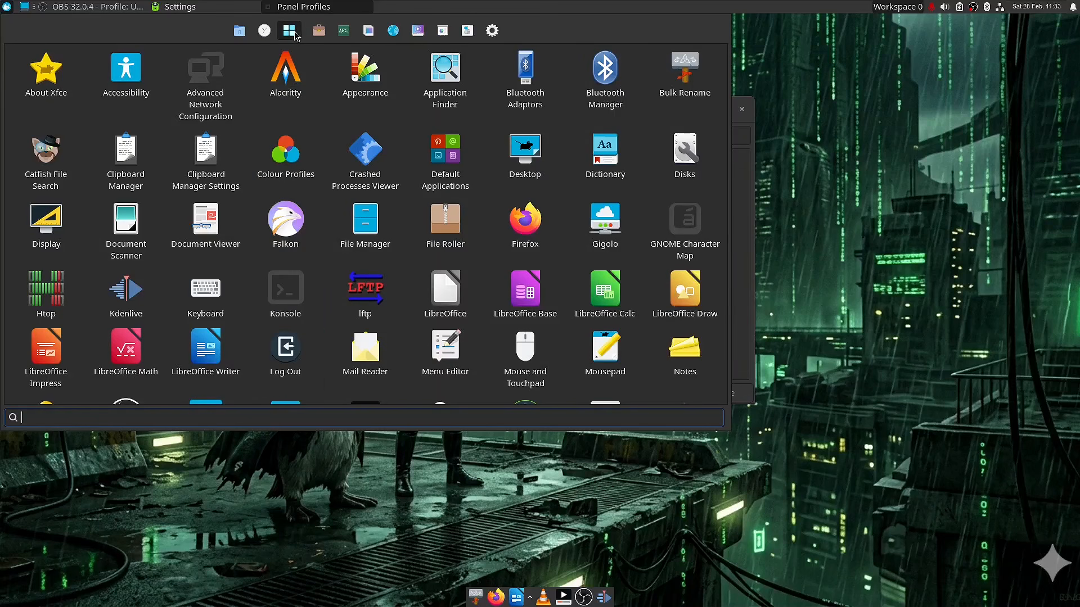
{"action": "scroll", "coordinate": [399, 397], "scroll_direction": "down", "scroll_amount": 2}
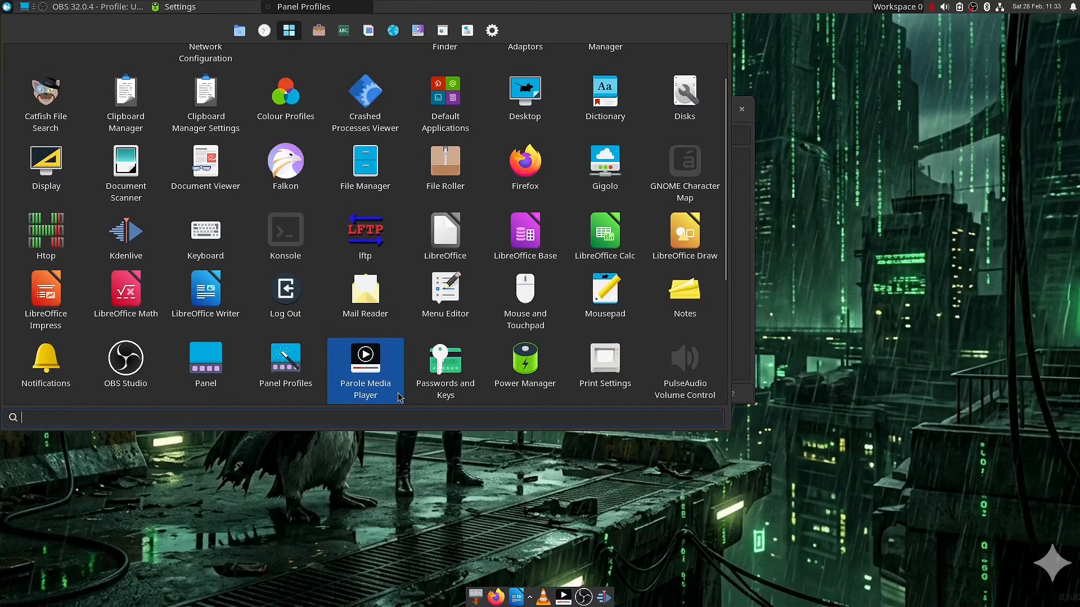
{"action": "key", "text": "Escape"}
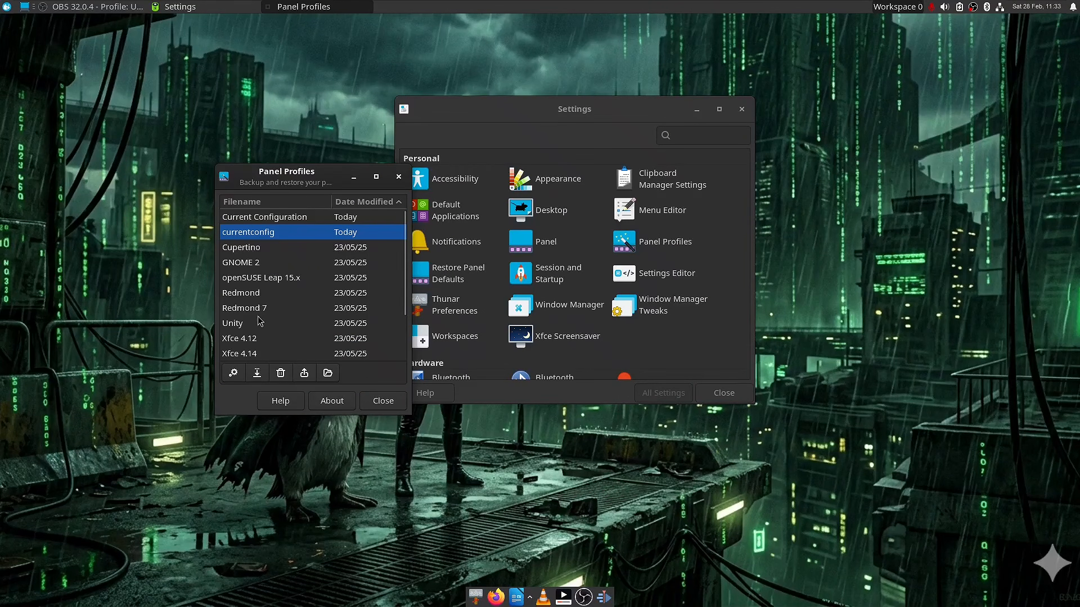
Step: Close Panel Profiles, open Thunar Preferences from Settings and review the date format options, keeping Today
{"action": "scroll", "coordinate": [302, 291], "scroll_direction": "down", "scroll_amount": 2}
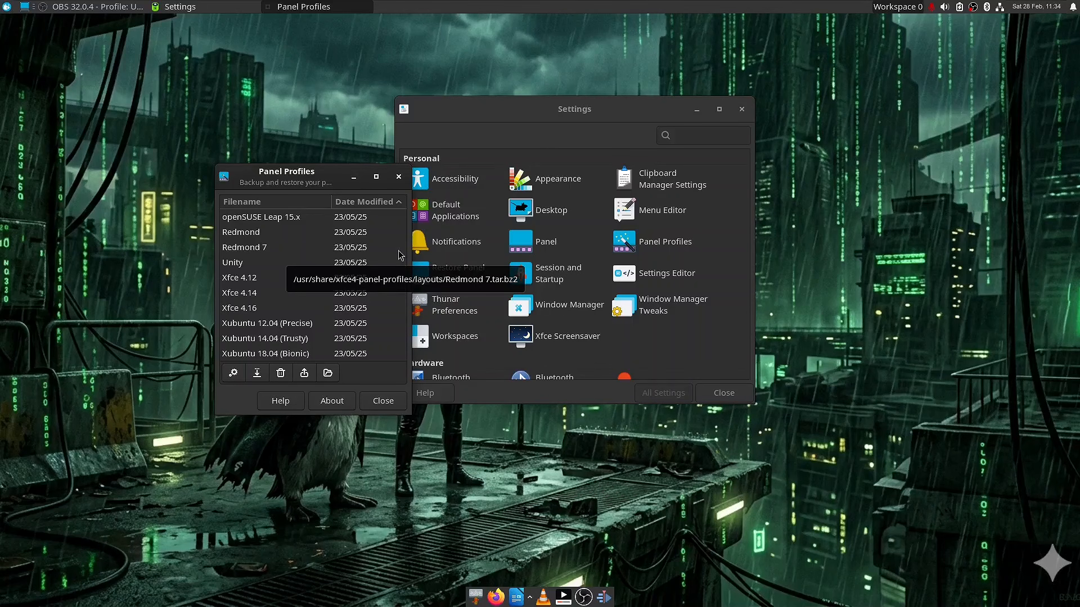
{"action": "left_click", "coordinate": [383, 401]}
{"action": "left_click", "coordinate": [450, 305]}
{"action": "left_click_drag", "start_coordinate": [893, 27], "coordinate": [506, 64]}
{"action": "left_click", "coordinate": [493, 417]}
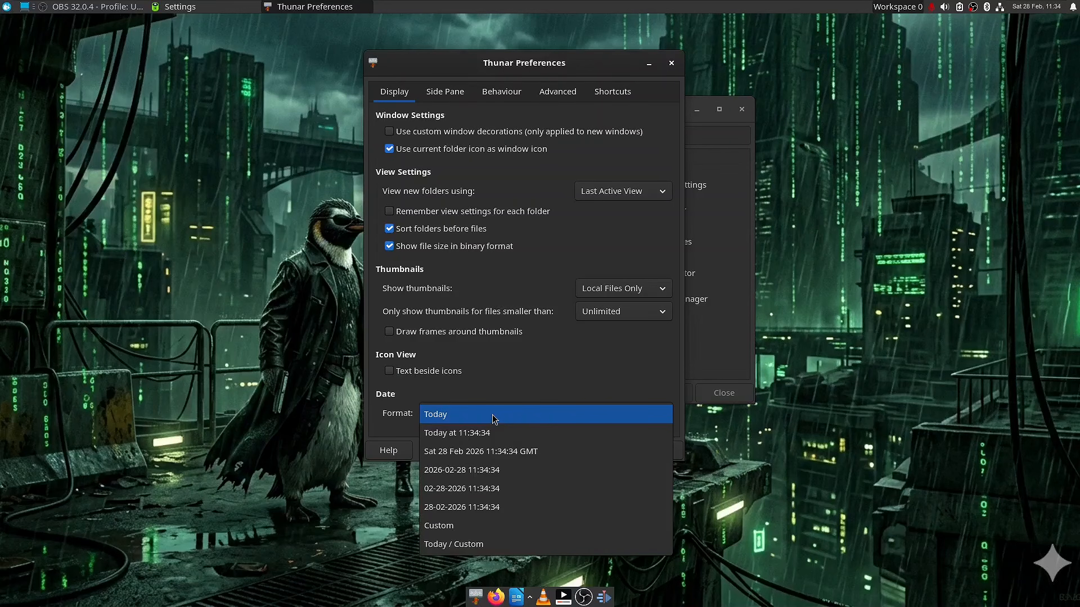
{"action": "left_click", "coordinate": [494, 419]}
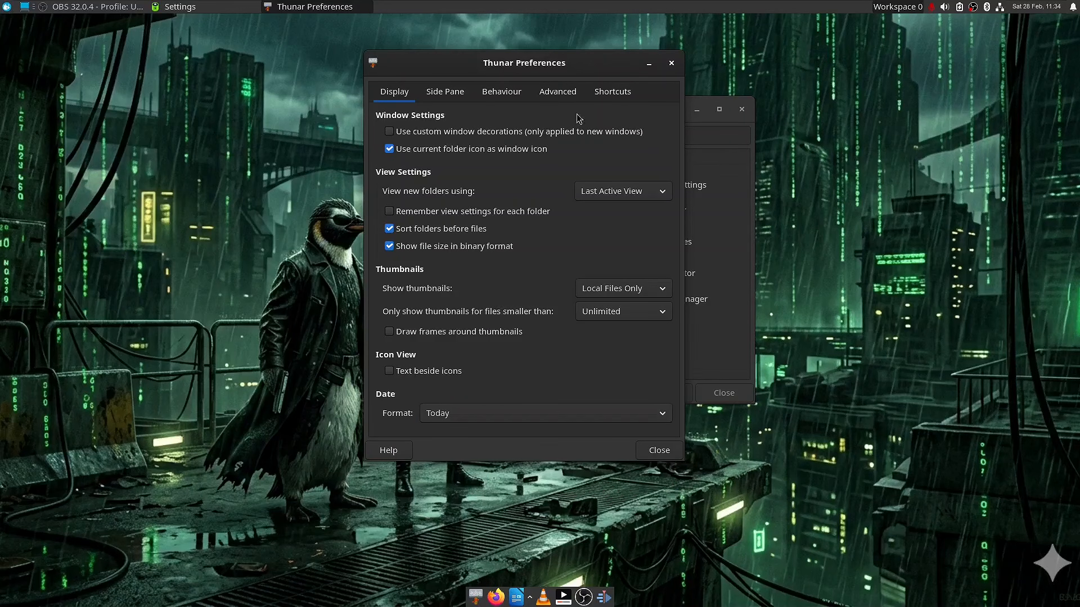
Step: Close and reopen Thunar Preferences from Settings, then place its window over the Settings window
{"action": "left_click_drag", "start_coordinate": [570, 68], "coordinate": [821, 113]}
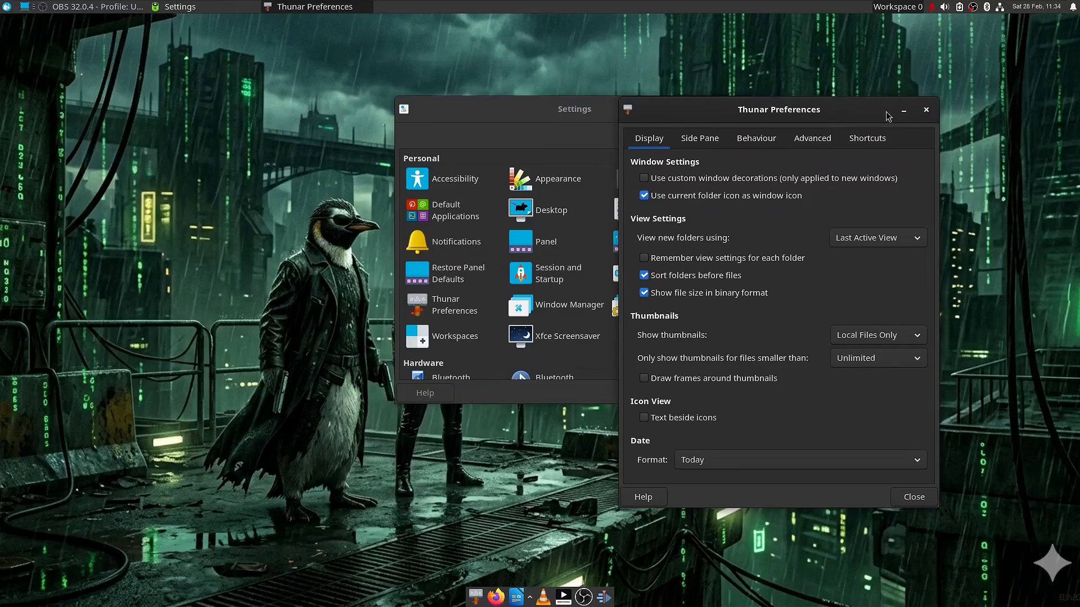
{"action": "left_click", "coordinate": [926, 110]}
{"action": "left_click", "coordinate": [440, 307]}
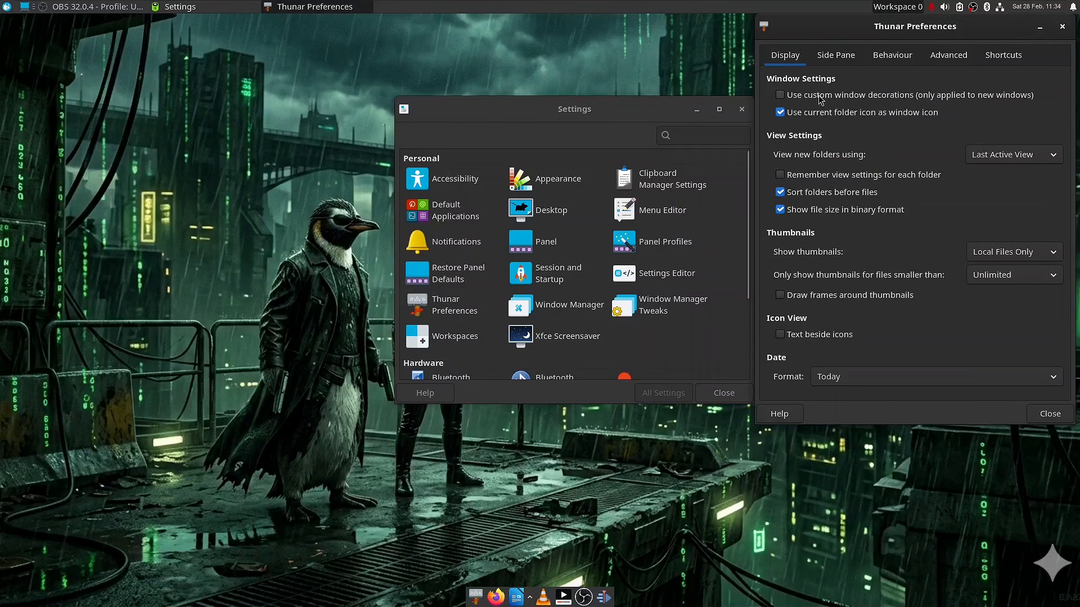
{"action": "left_click_drag", "start_coordinate": [831, 44], "coordinate": [409, 76]}
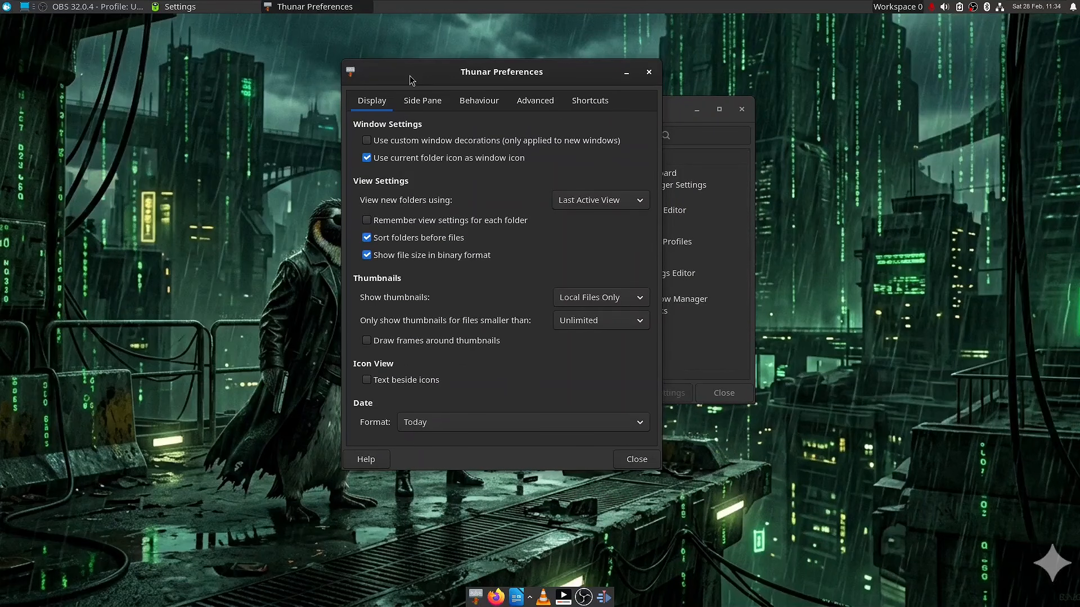
Step: Open the file manager, check the Date Modified column in Pictures/wallpapers, and close the window
{"action": "left_click", "coordinate": [477, 597]}
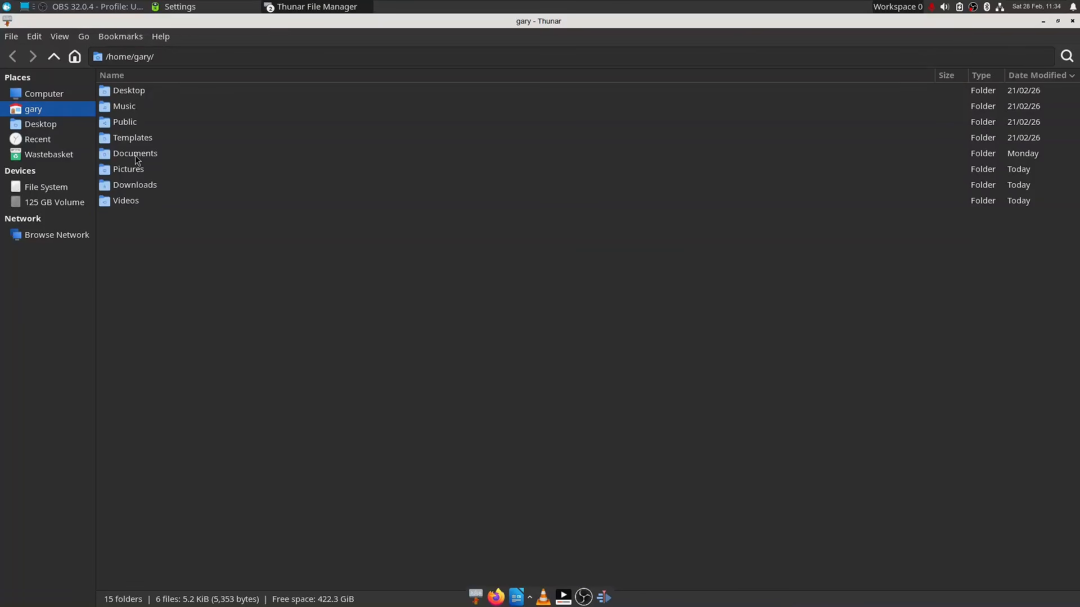
{"action": "double_click", "coordinate": [139, 170]}
{"action": "double_click", "coordinate": [147, 106]}
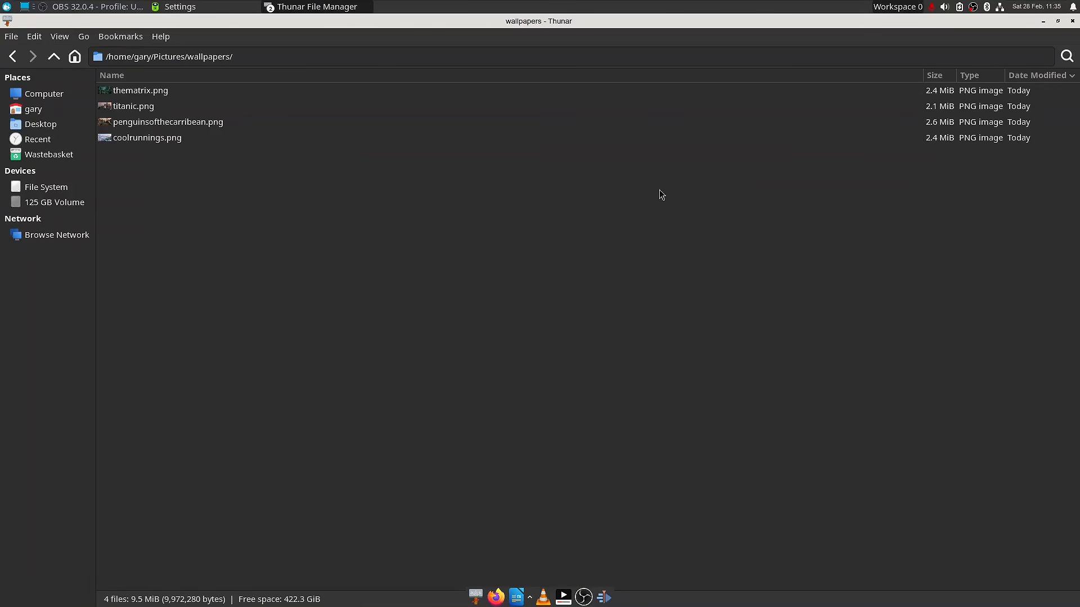
{"action": "left_click", "coordinate": [1072, 21]}
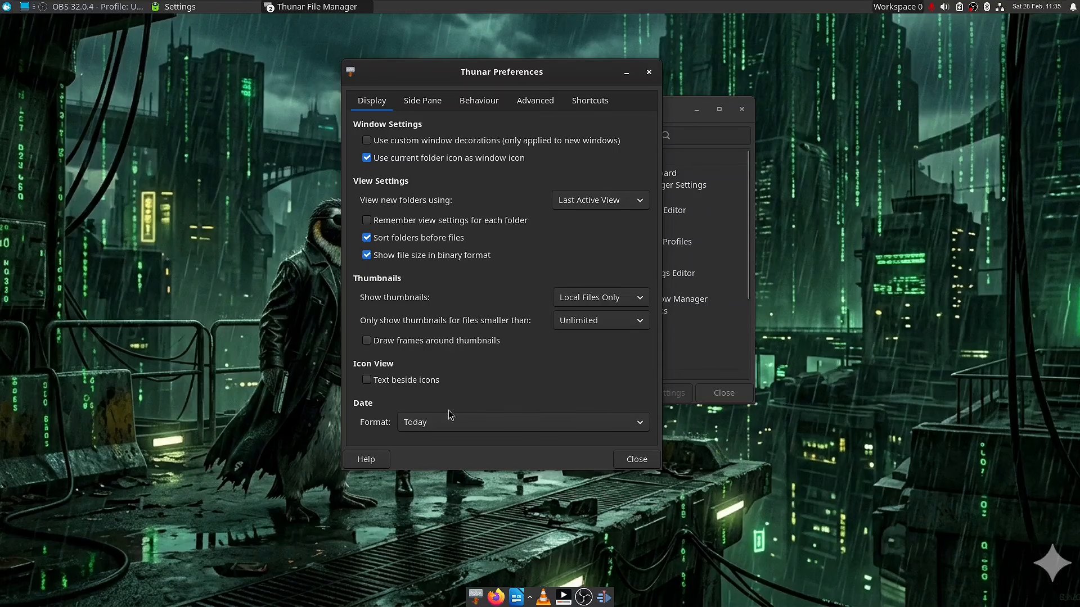
Step: Set Thunar's date format to "Today at 11:34:53", check it in the file manager, and close the preferences
{"action": "left_click", "coordinate": [579, 428]}
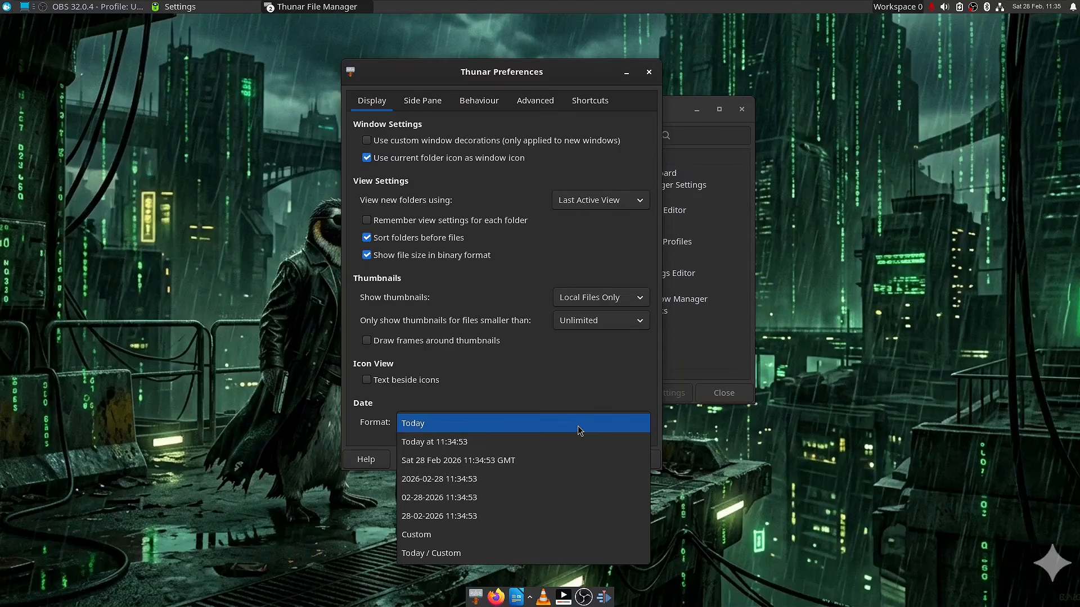
{"action": "left_click", "coordinate": [527, 441]}
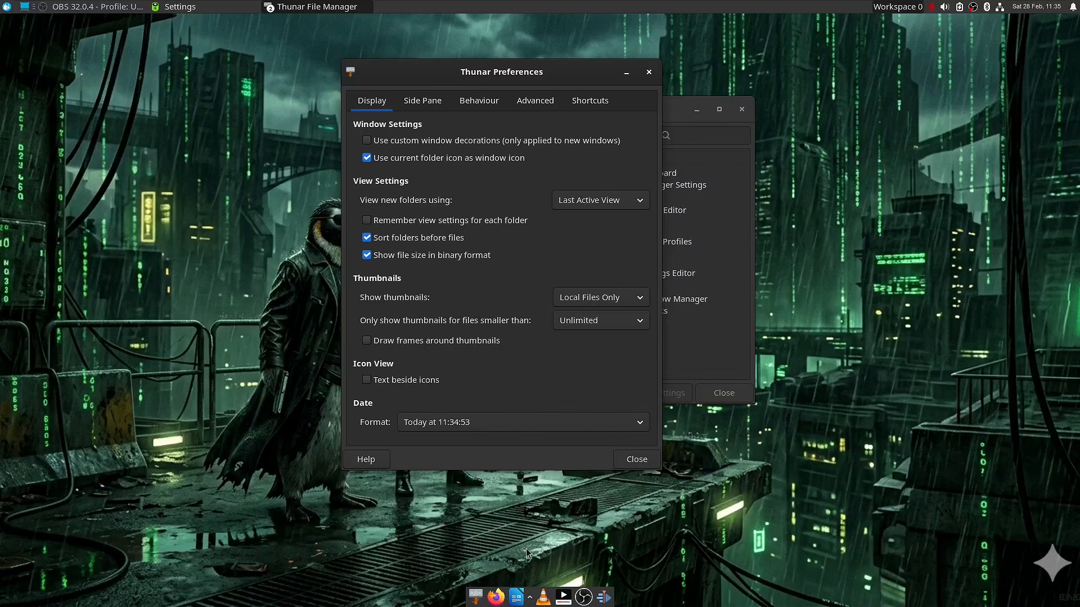
{"action": "left_click", "coordinate": [475, 599]}
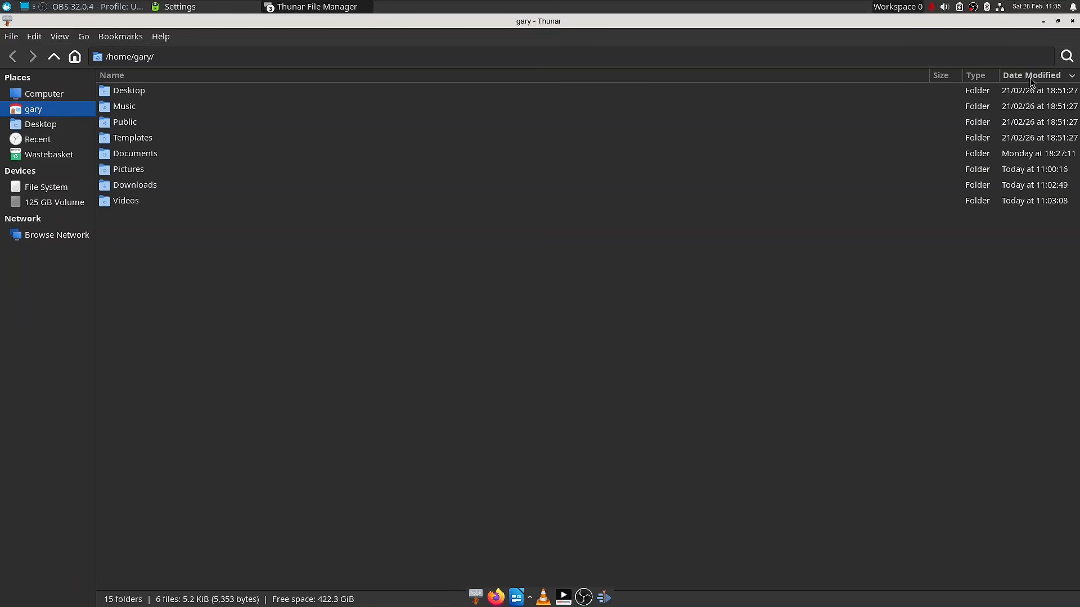
{"action": "left_click", "coordinate": [1072, 20]}
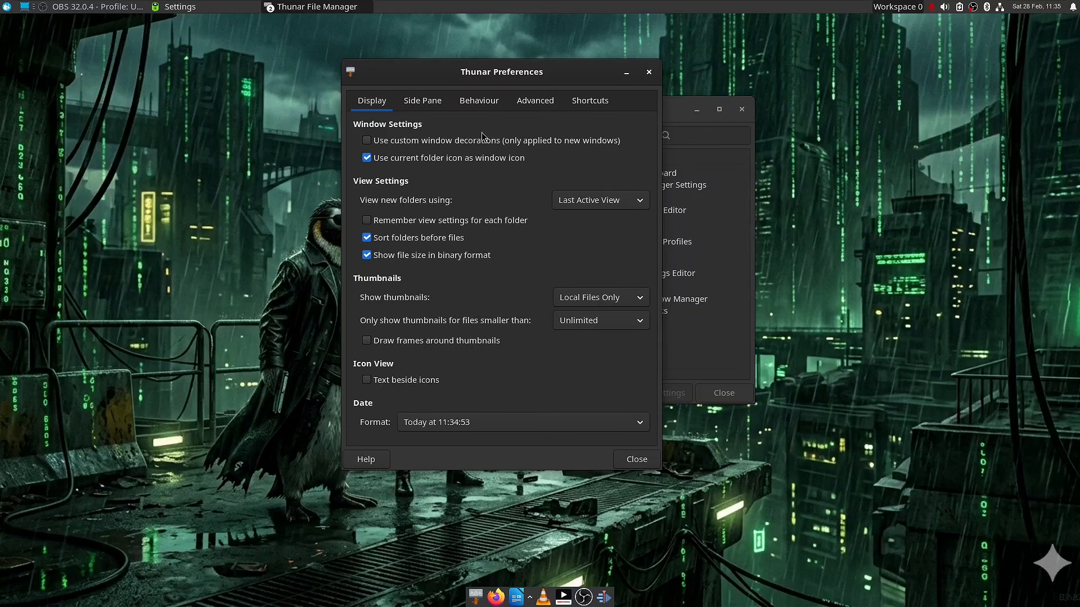
{"action": "key", "text": "Escape"}
Step: Open Window Manager from Settings, move it over the Settings window, and try the Greybird-geeko-dark theme
{"action": "left_click", "coordinate": [563, 306]}
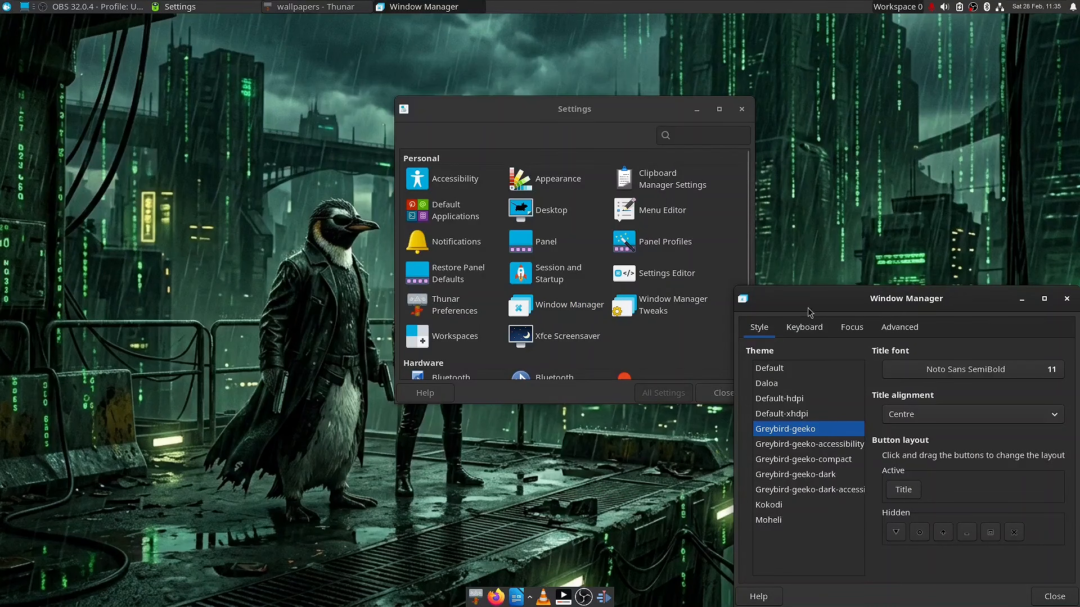
{"action": "left_click_drag", "start_coordinate": [809, 263], "coordinate": [393, 126]}
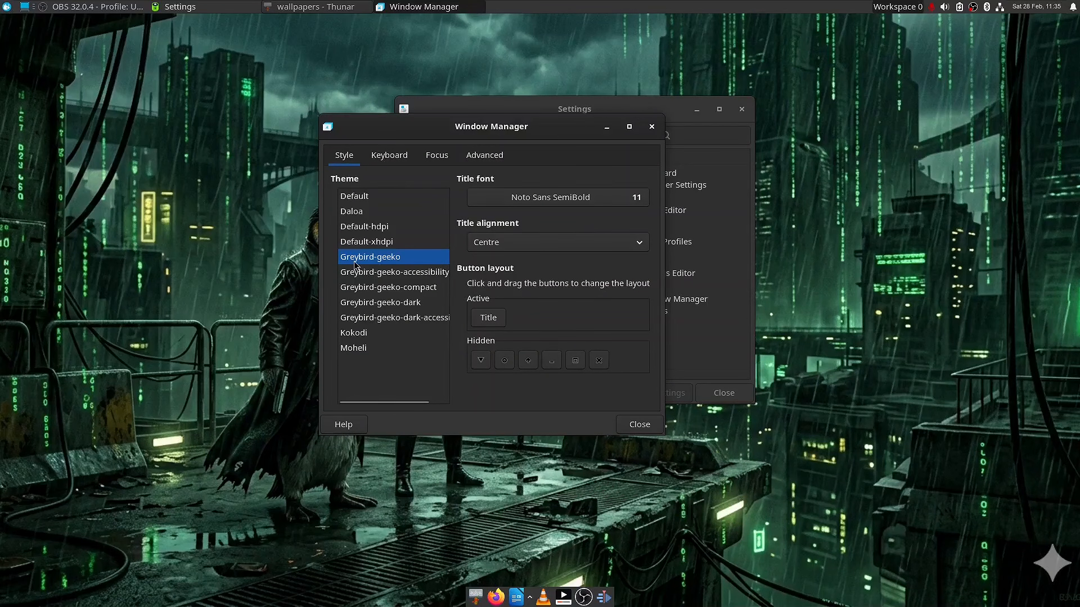
{"action": "left_click", "coordinate": [389, 309]}
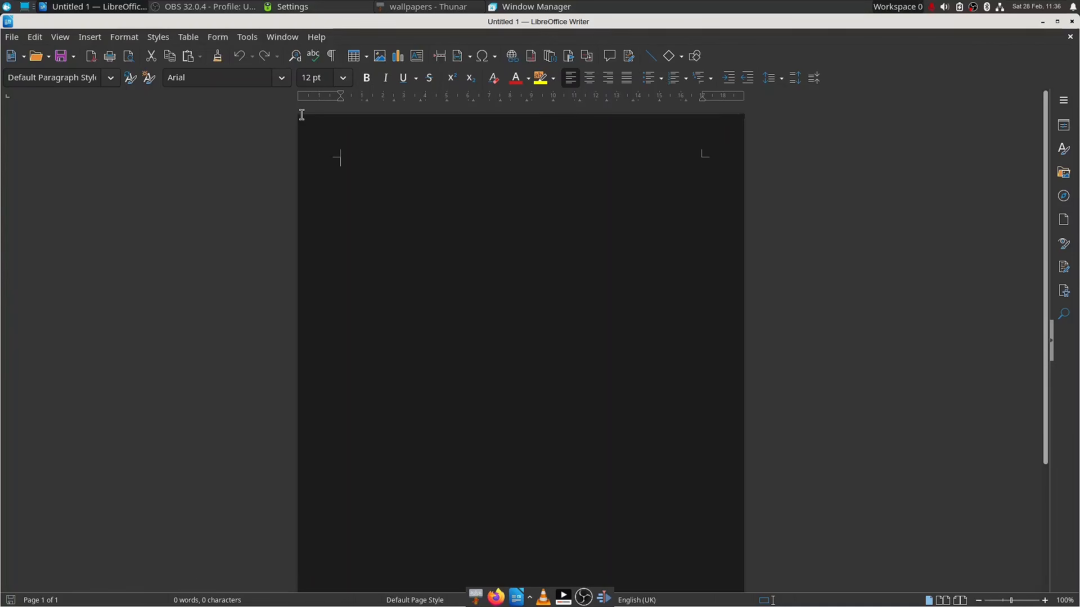
Step: In LibreOffice Writer, set the application appearance option to Light, apply it, and restart LibreOffice
{"action": "left_click", "coordinate": [247, 37]}
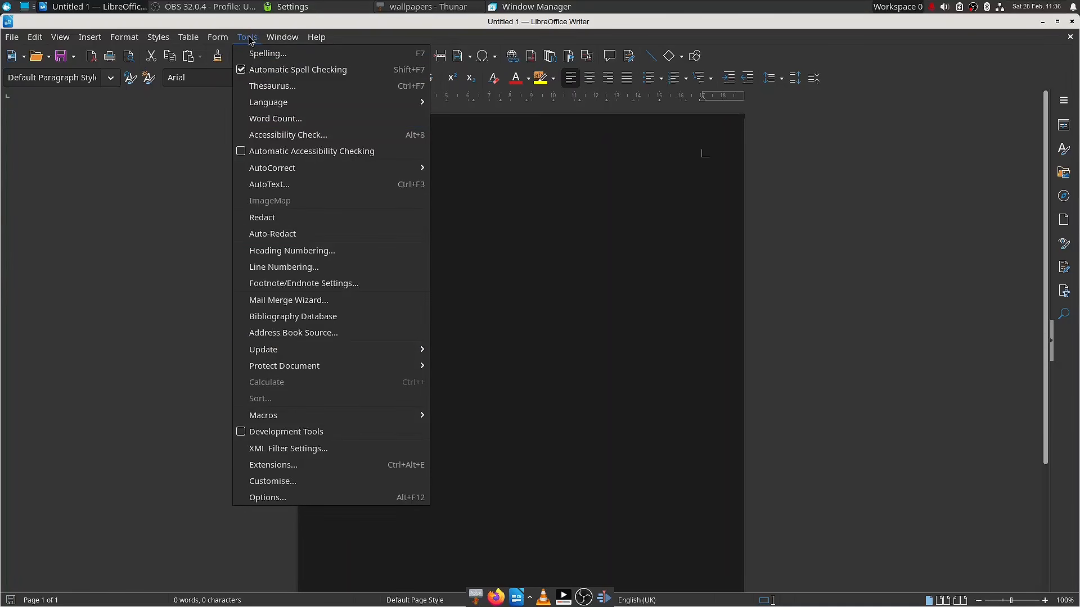
{"action": "left_click", "coordinate": [322, 500]}
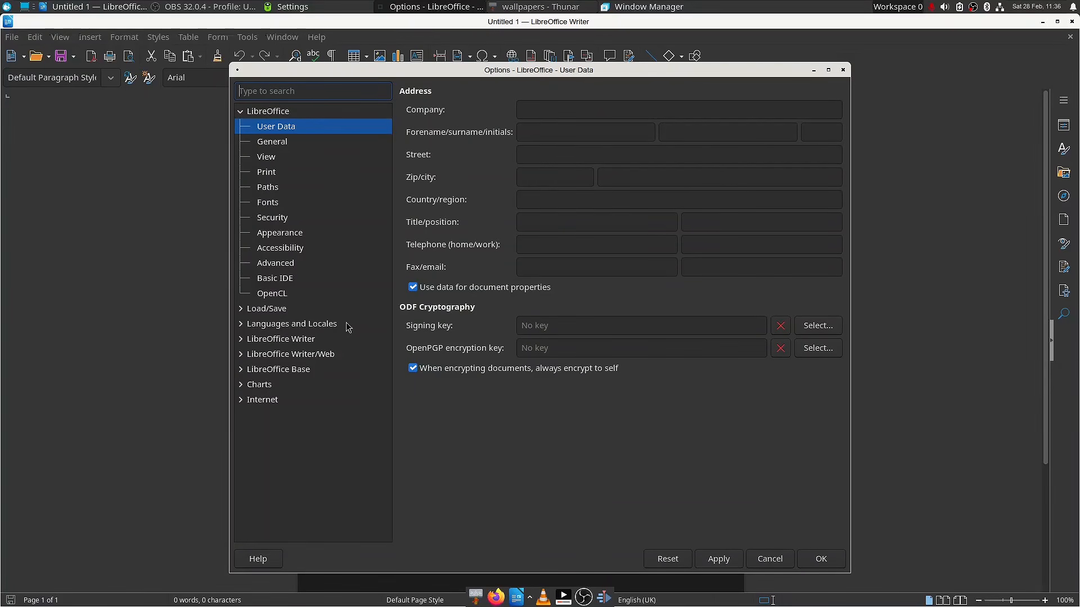
{"action": "left_click", "coordinate": [284, 233]}
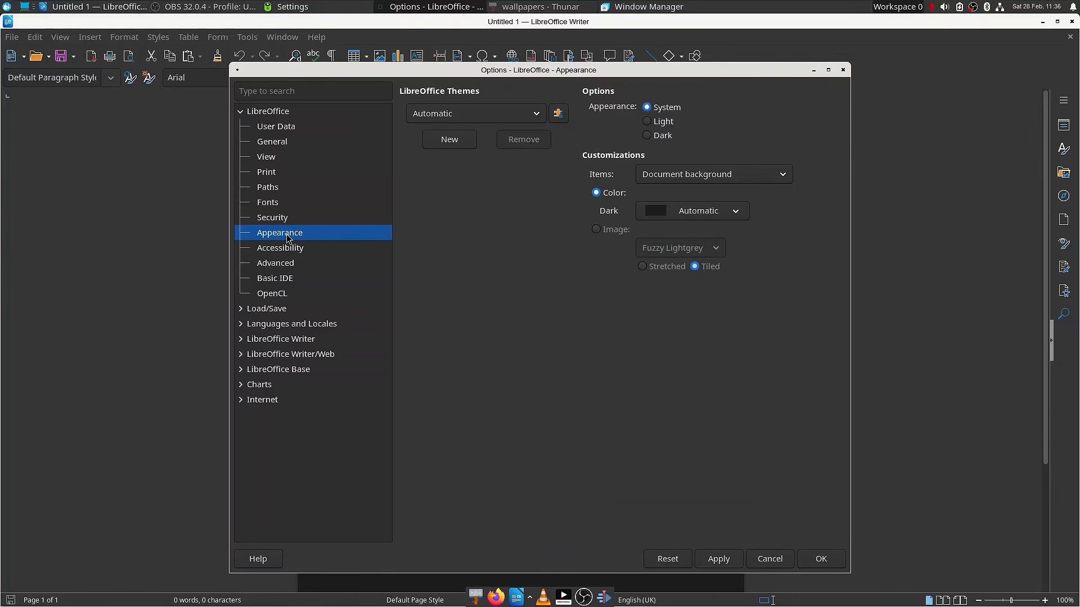
{"action": "left_click", "coordinate": [652, 124]}
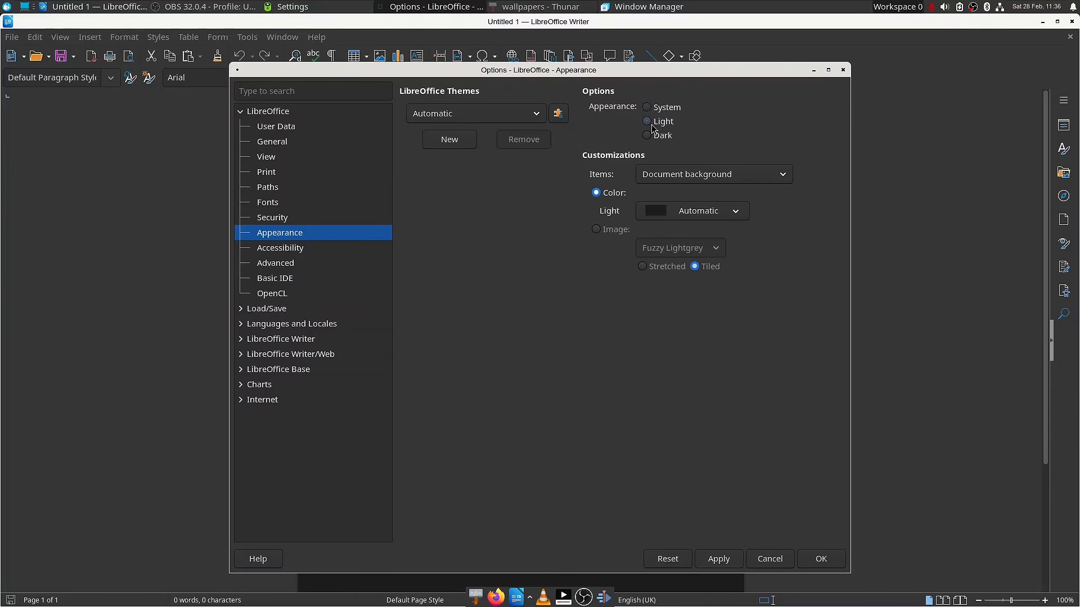
{"action": "left_click", "coordinate": [718, 562]}
{"action": "left_click", "coordinate": [822, 563]}
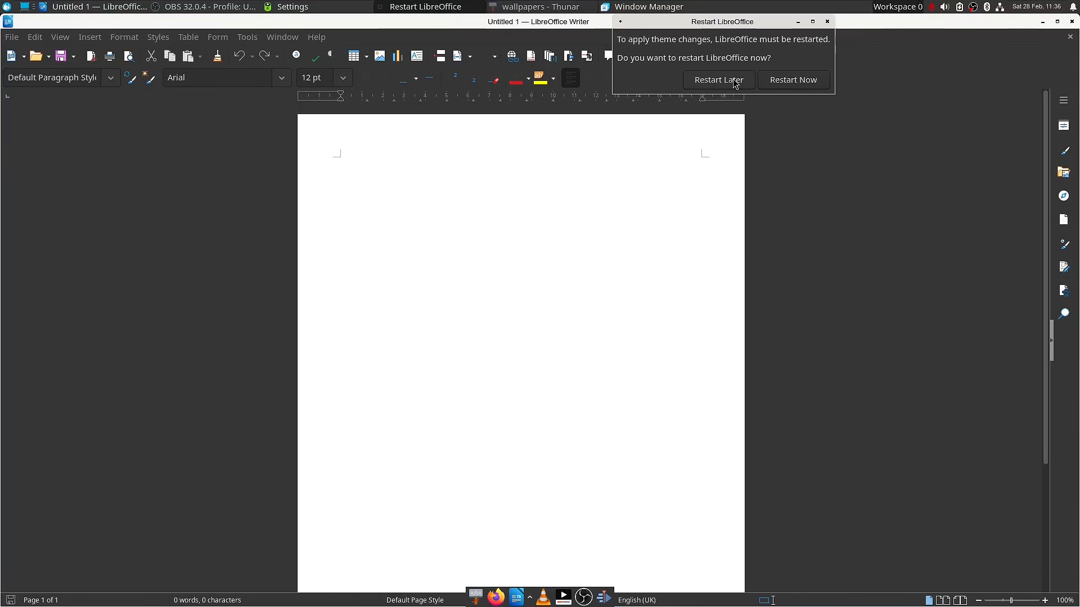
{"action": "left_click", "coordinate": [766, 83]}
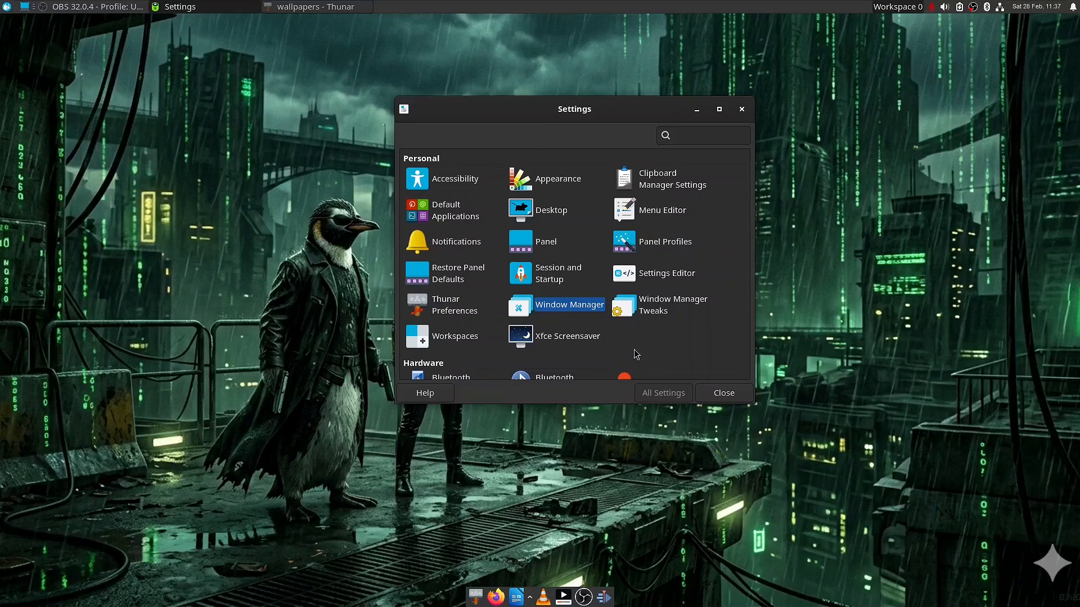
Step: Open Window Manager Tweaks from Settings and reposition its window over the Settings window
{"action": "left_click", "coordinate": [624, 304]}
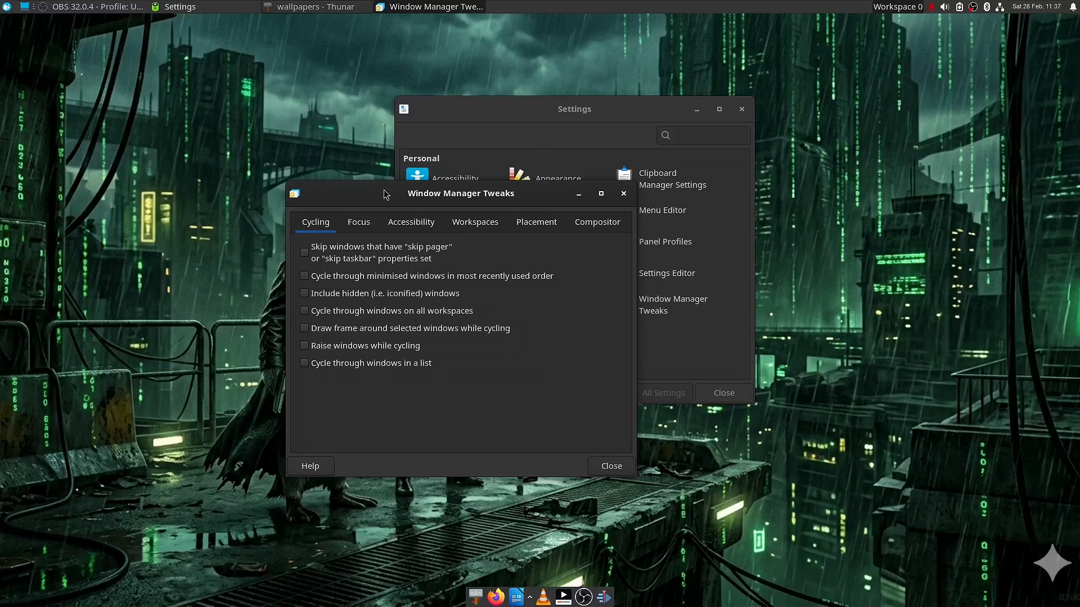
{"action": "left_click_drag", "start_coordinate": [384, 190], "coordinate": [419, 232]}
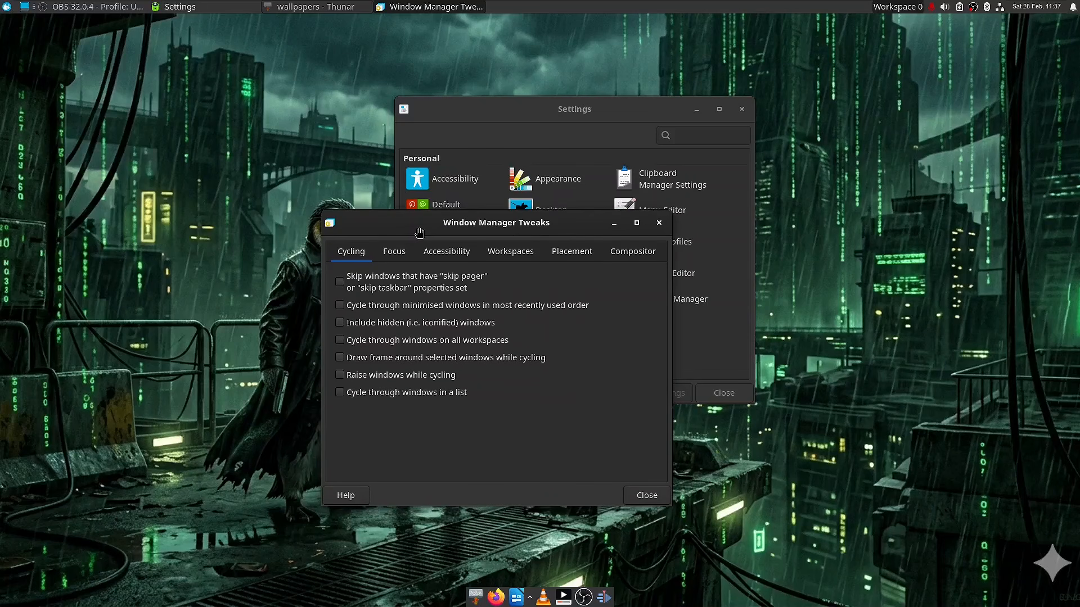